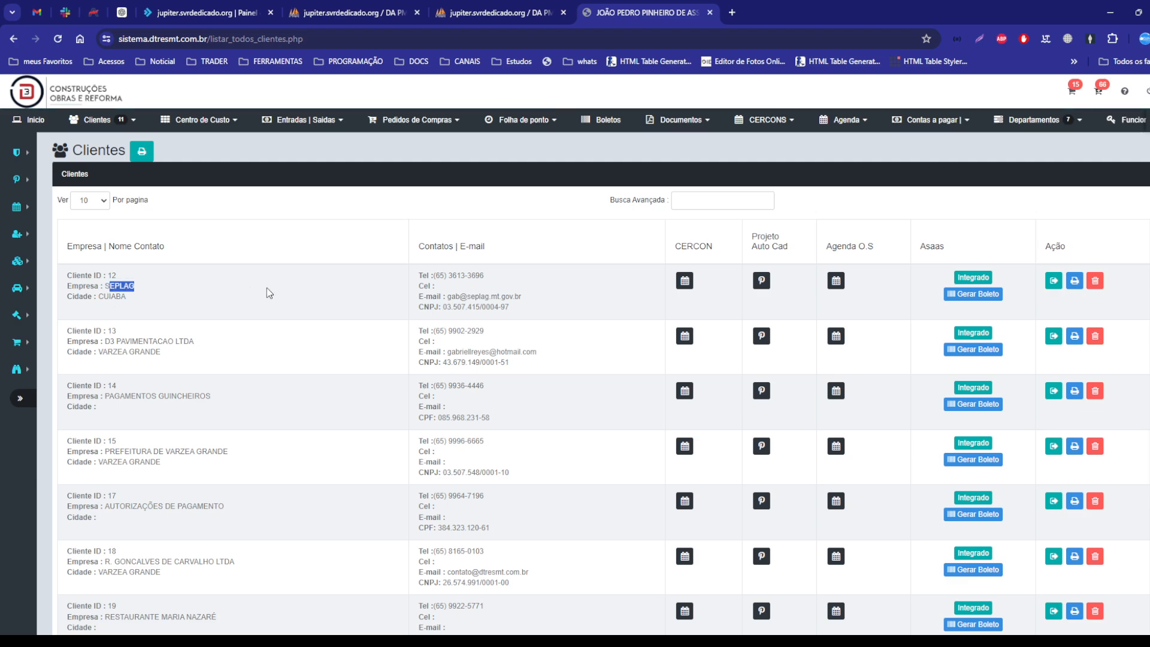
Step: Open the SEPLAG client's list of works and manage the SEDUC work
left_click(1050, 281)
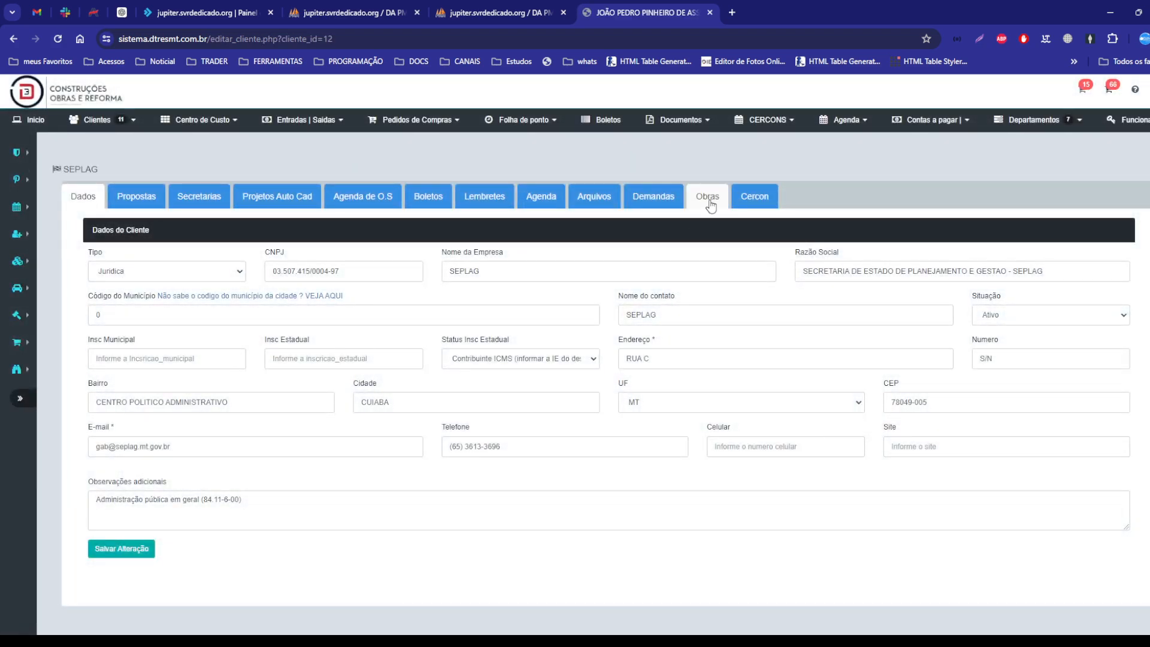
left_click(709, 202)
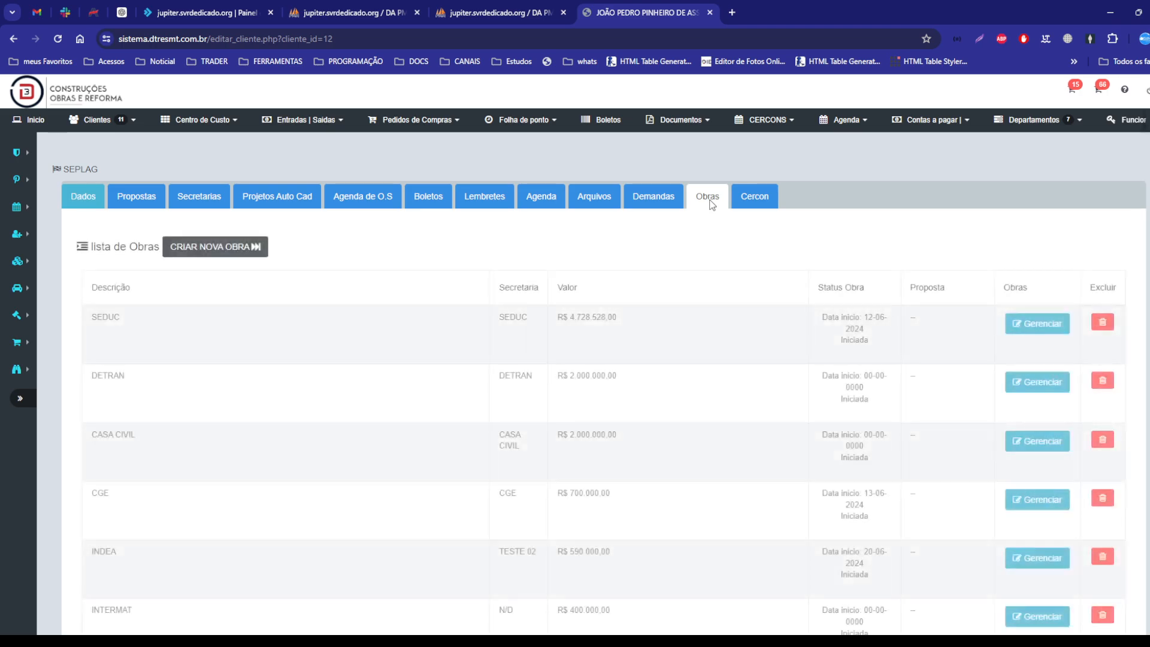
left_click(1022, 327)
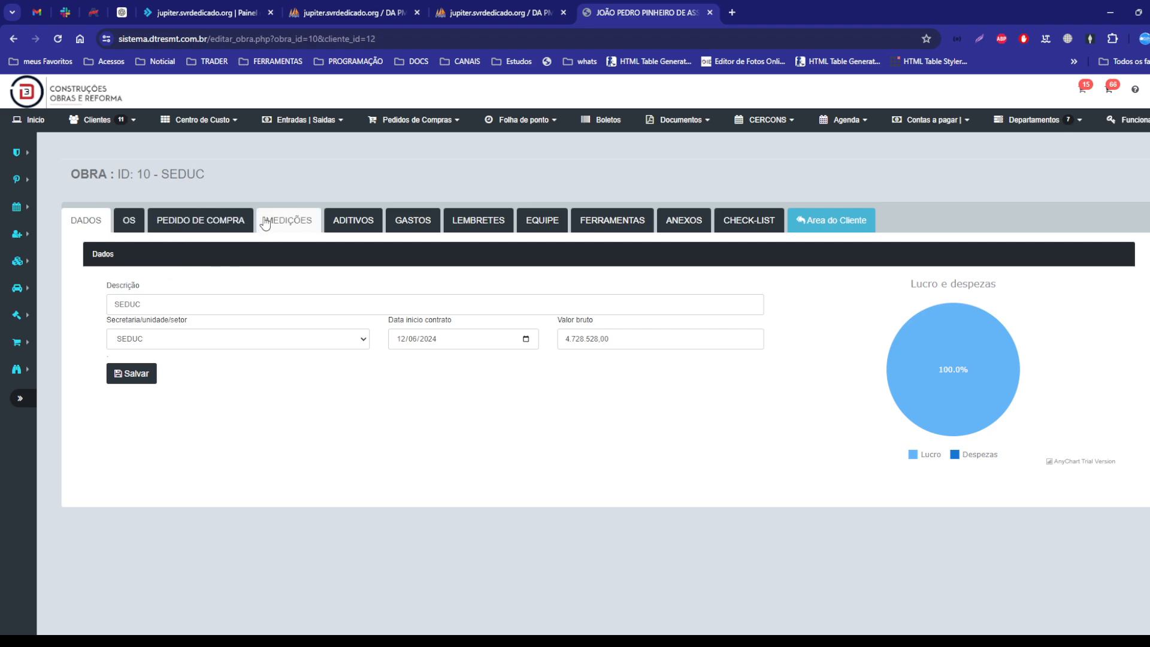
Step: Open the GABINETE service order from the SEDUC work and examine its registered products
left_click(131, 226)
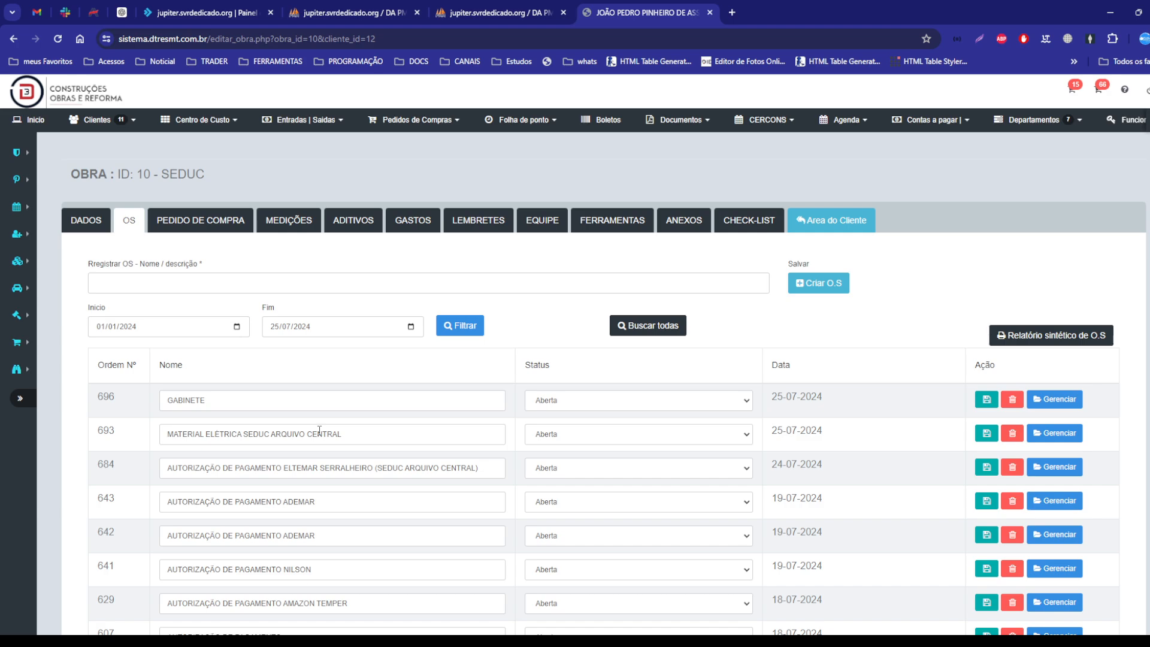
scroll(721, 411, "down", 2)
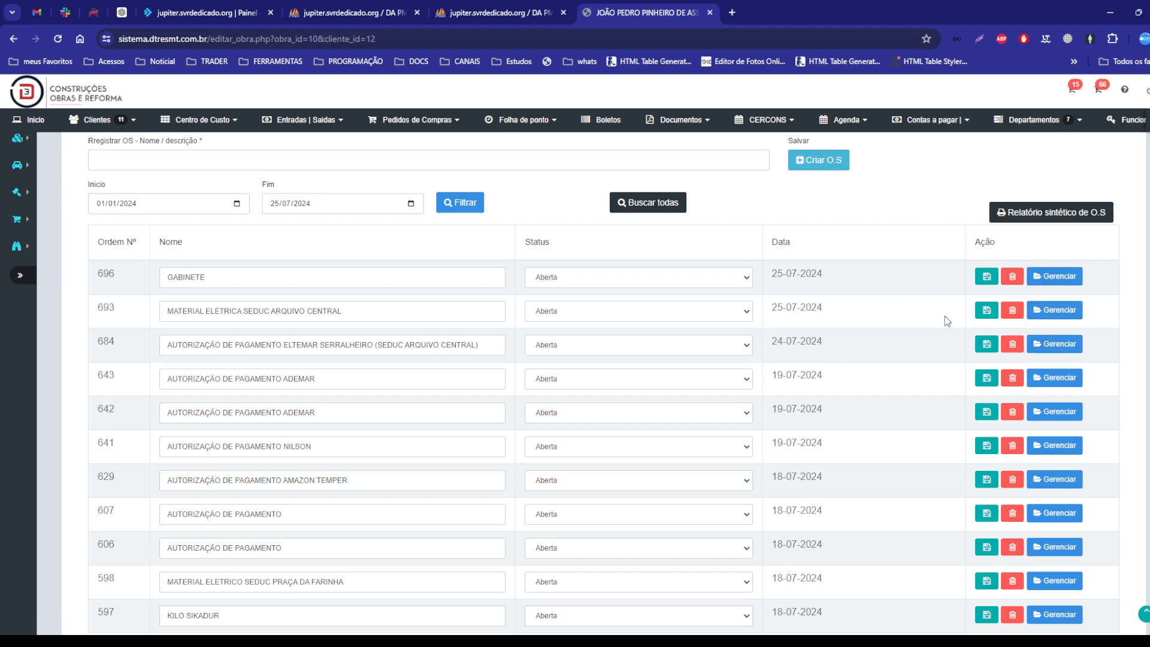
left_click(1073, 277)
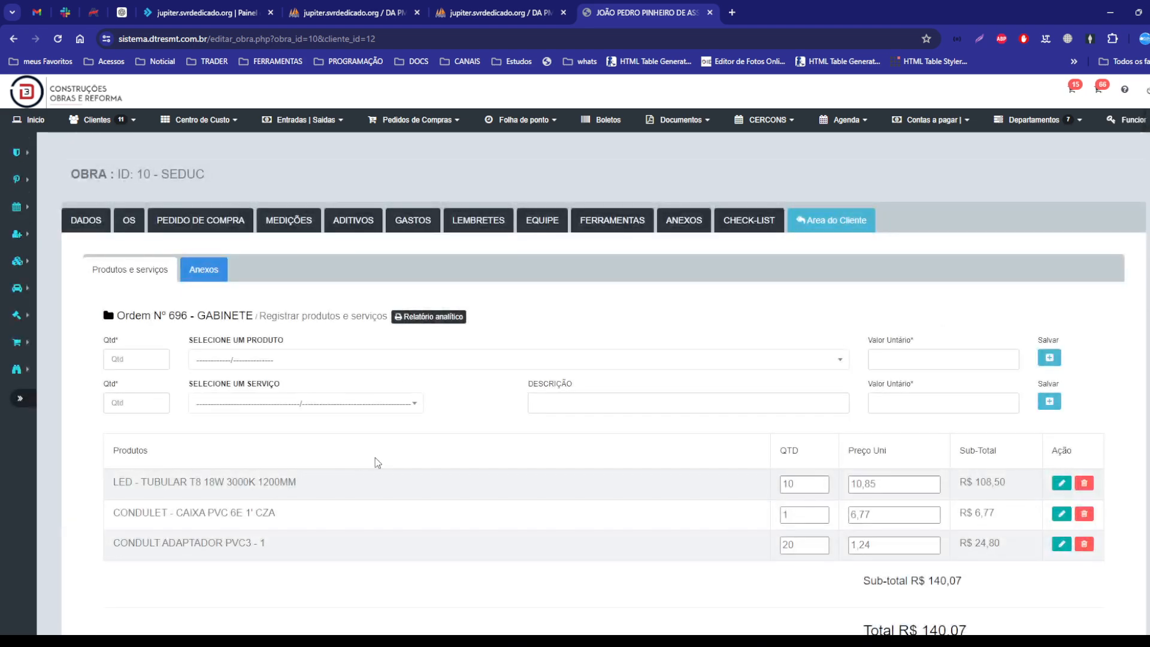
scroll(375, 458, "down", 1)
left_click_drag(154, 421, 249, 422)
left_click(207, 452)
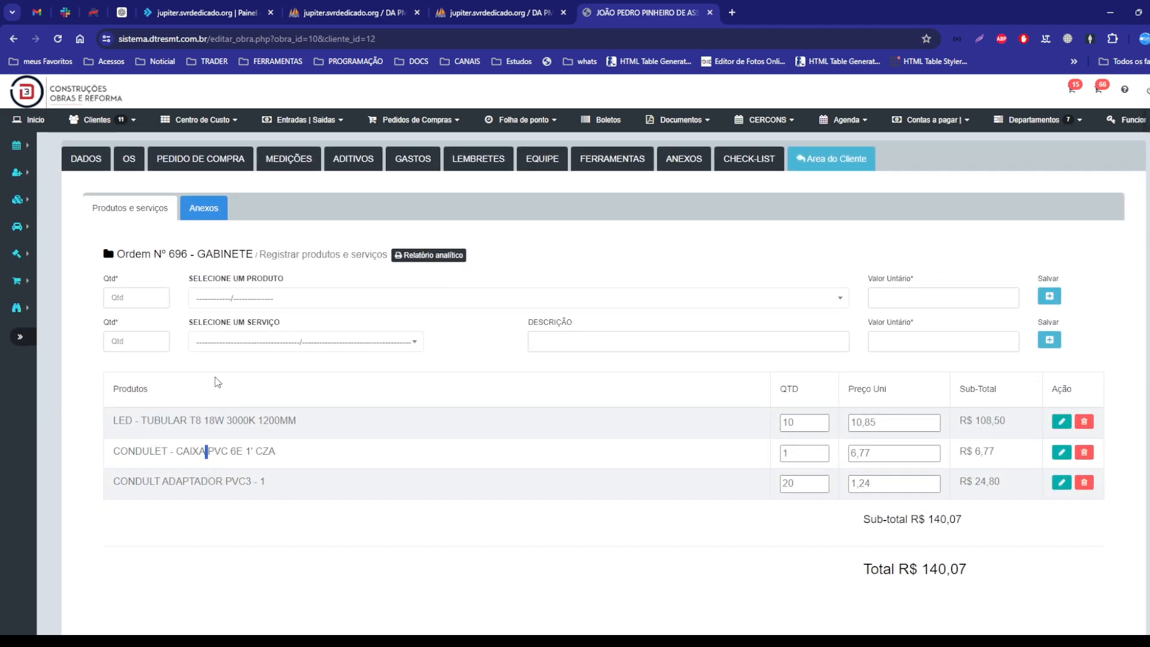
Step: Return to the SEDUC work's service orders, review the list, and open GABINETE for management again
left_click(130, 166)
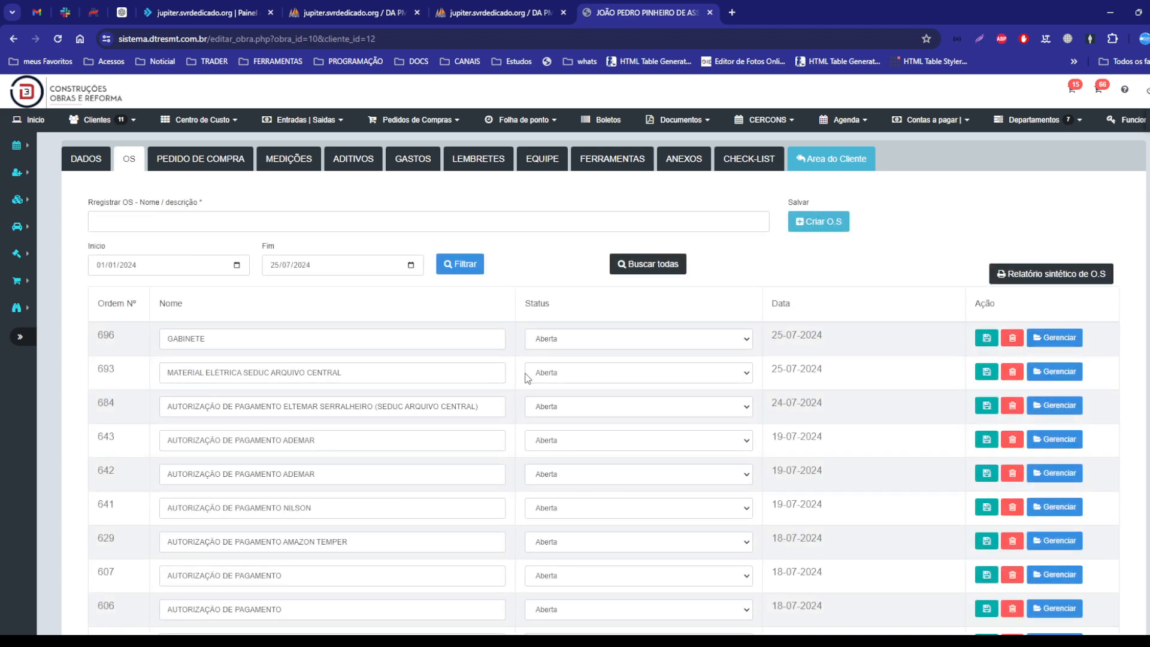
scroll(528, 377, "down", 5)
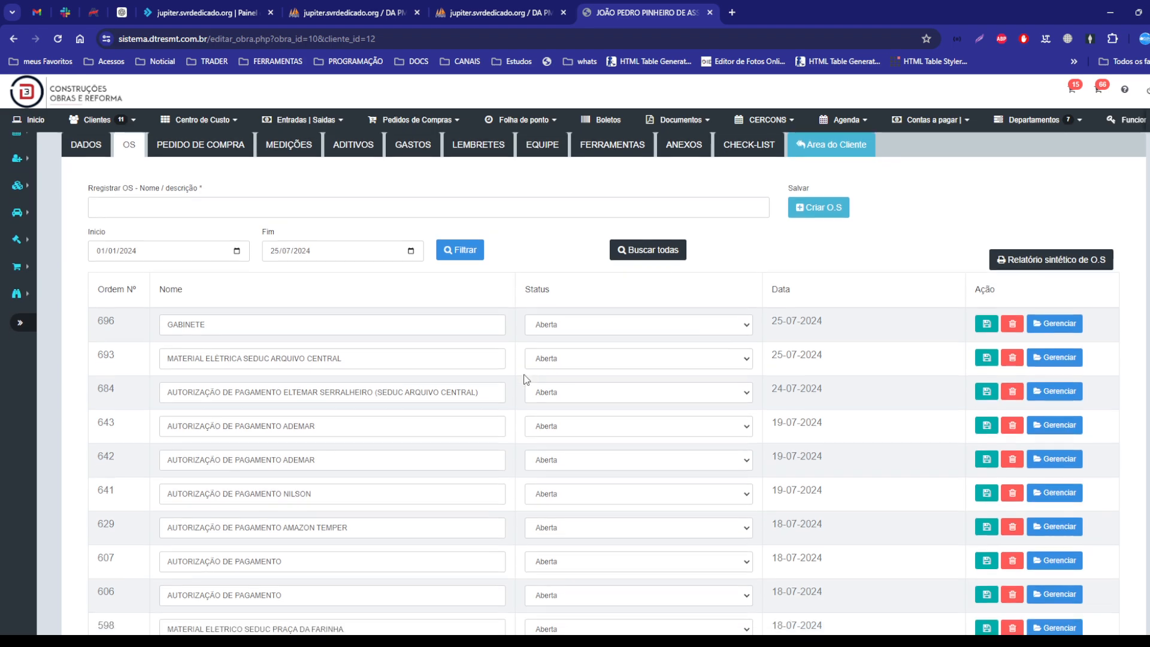
scroll(525, 379, "up", 3)
scroll(526, 379, "up", 2)
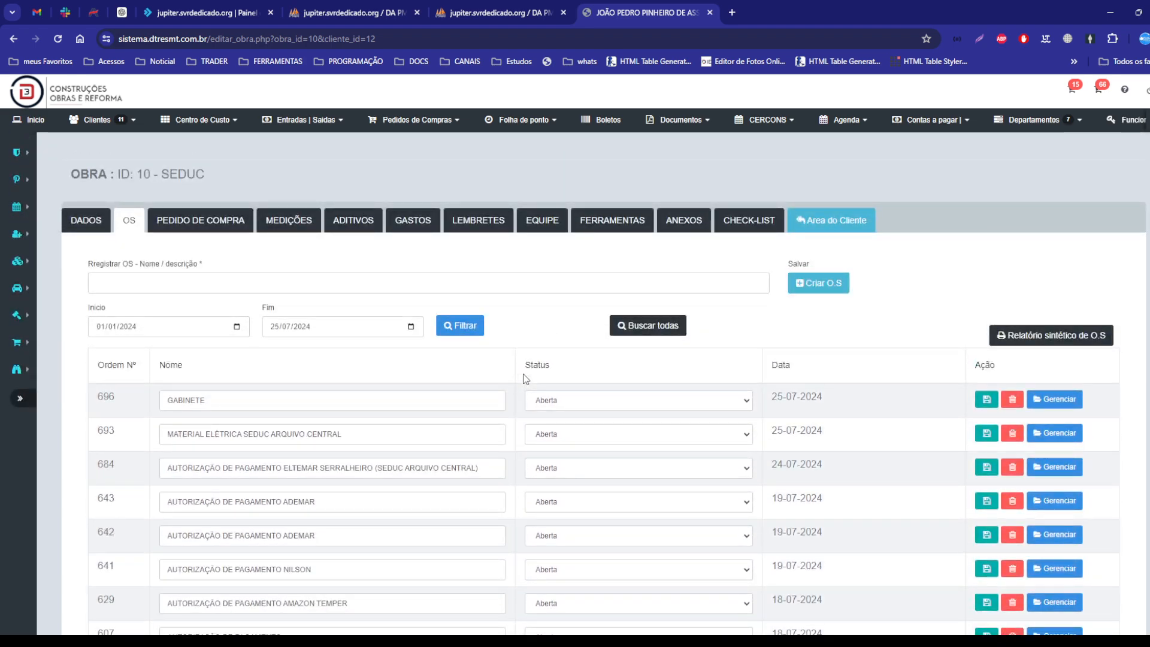
scroll(654, 435, "down", 3)
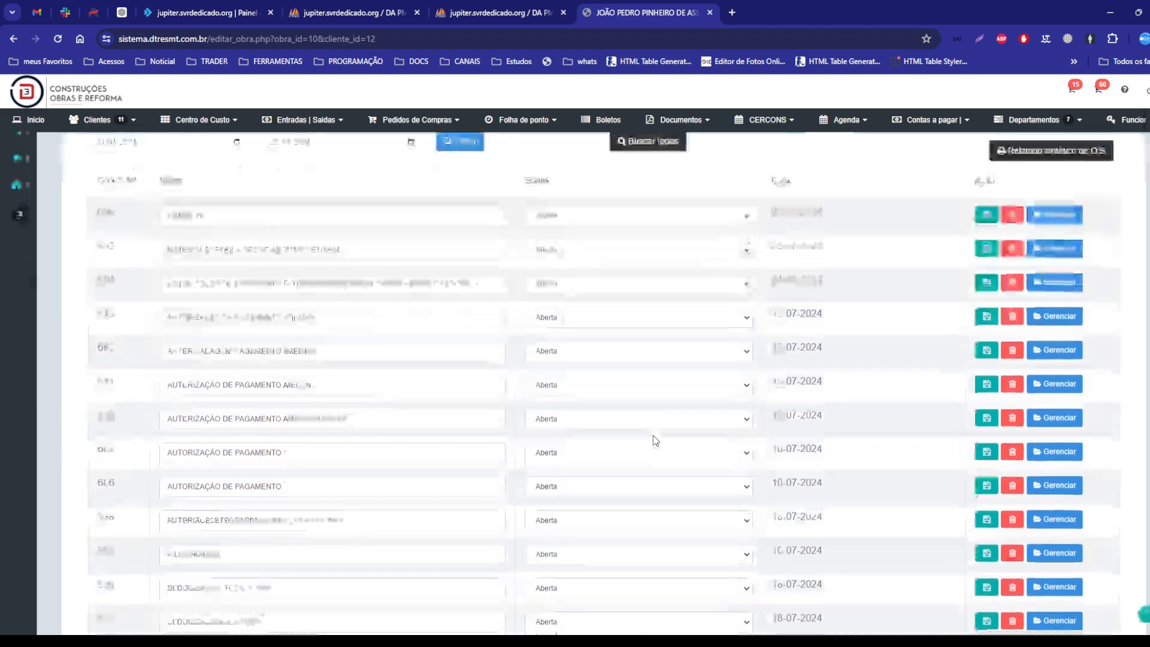
scroll(653, 435, "up", 2)
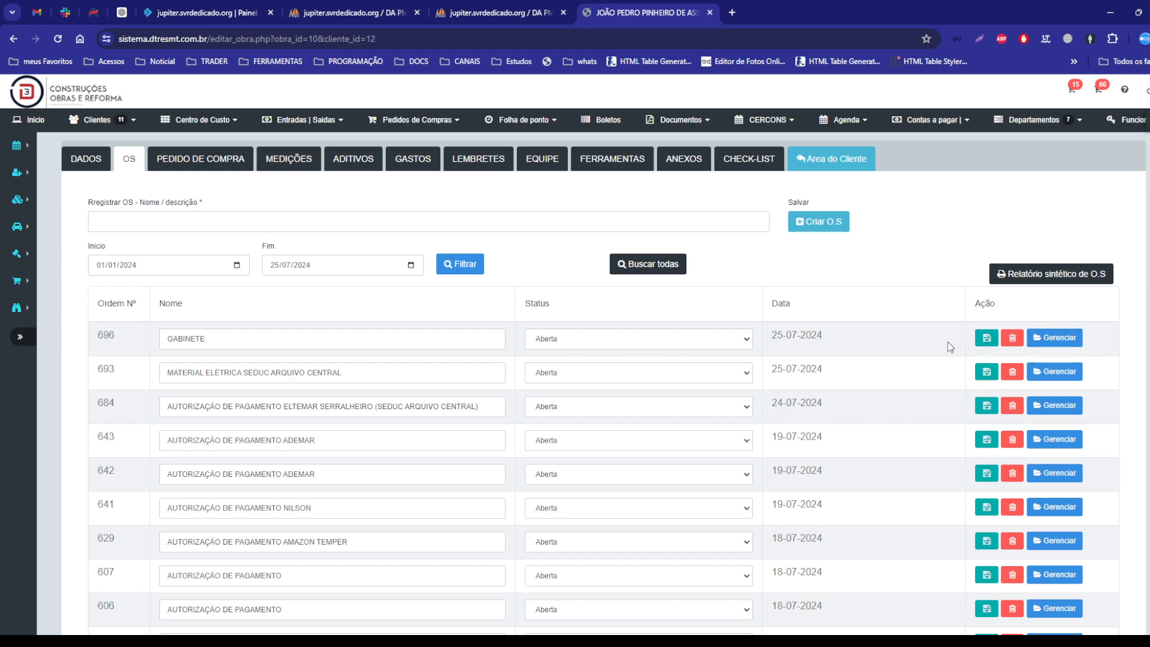
left_click(1061, 338)
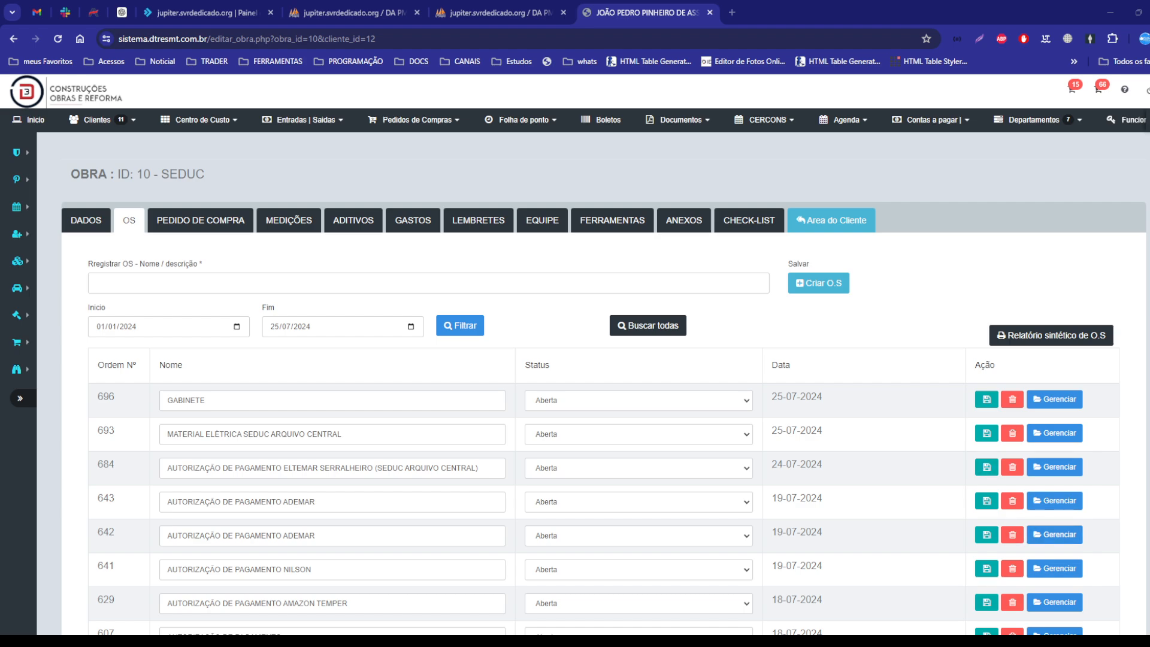
Step: Open measurement generation in the SEDUC work's measurement module and review the service orders available there
left_click(302, 225)
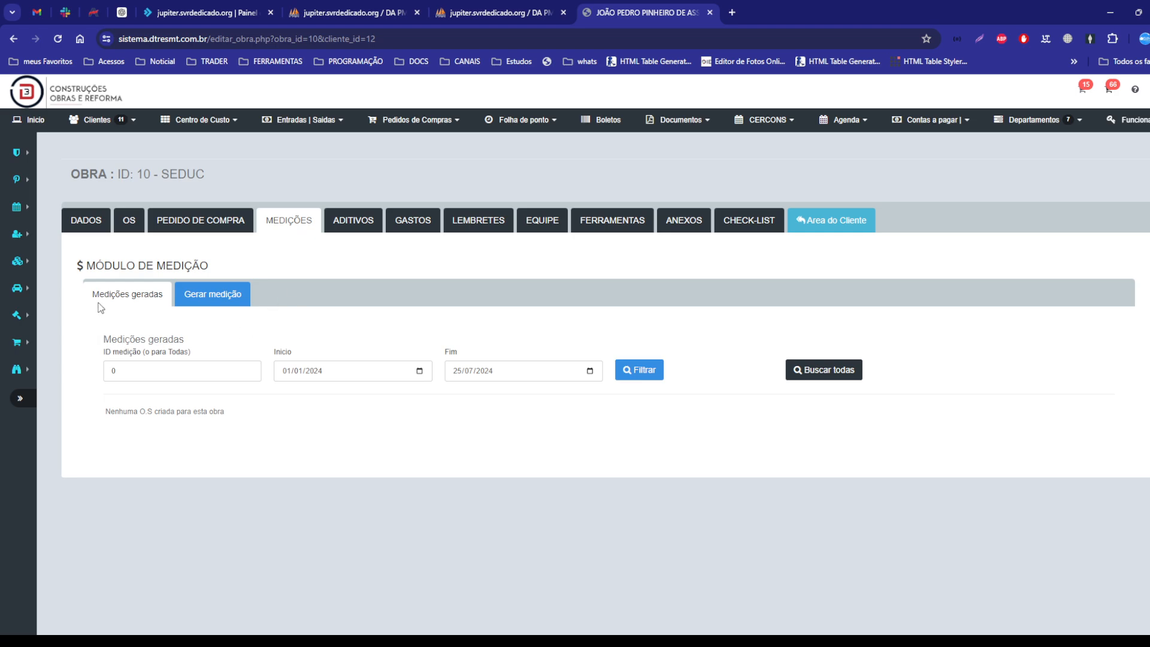
left_click(214, 298)
left_click(215, 302)
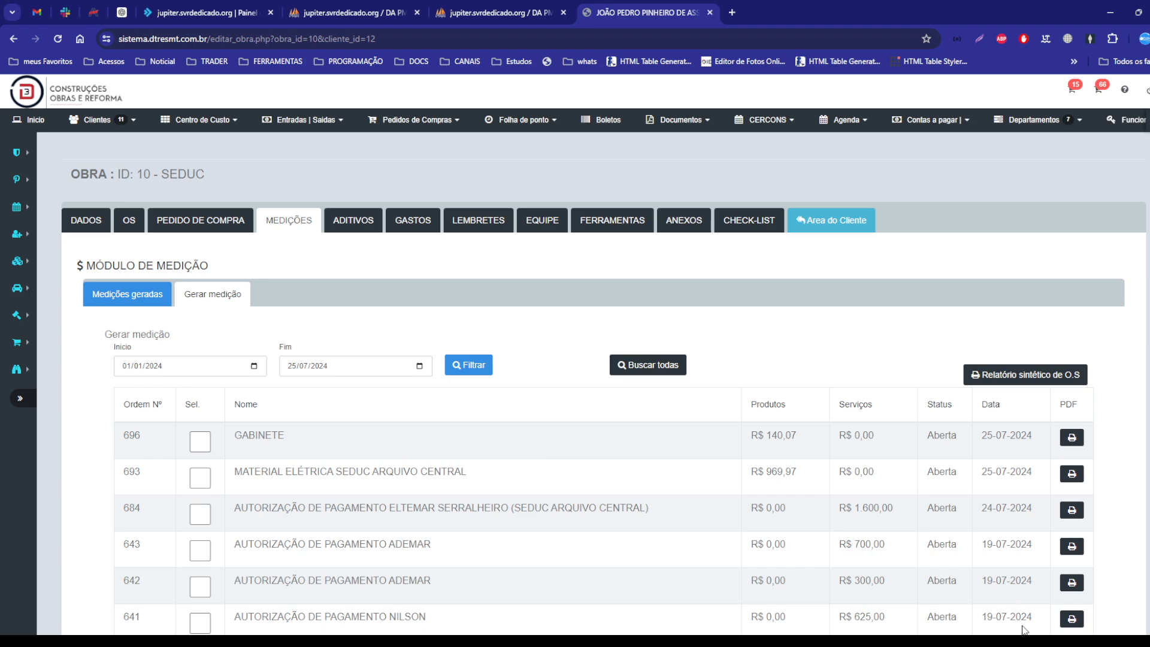
scroll(721, 340, "down", 1)
scroll(721, 340, "down", 2)
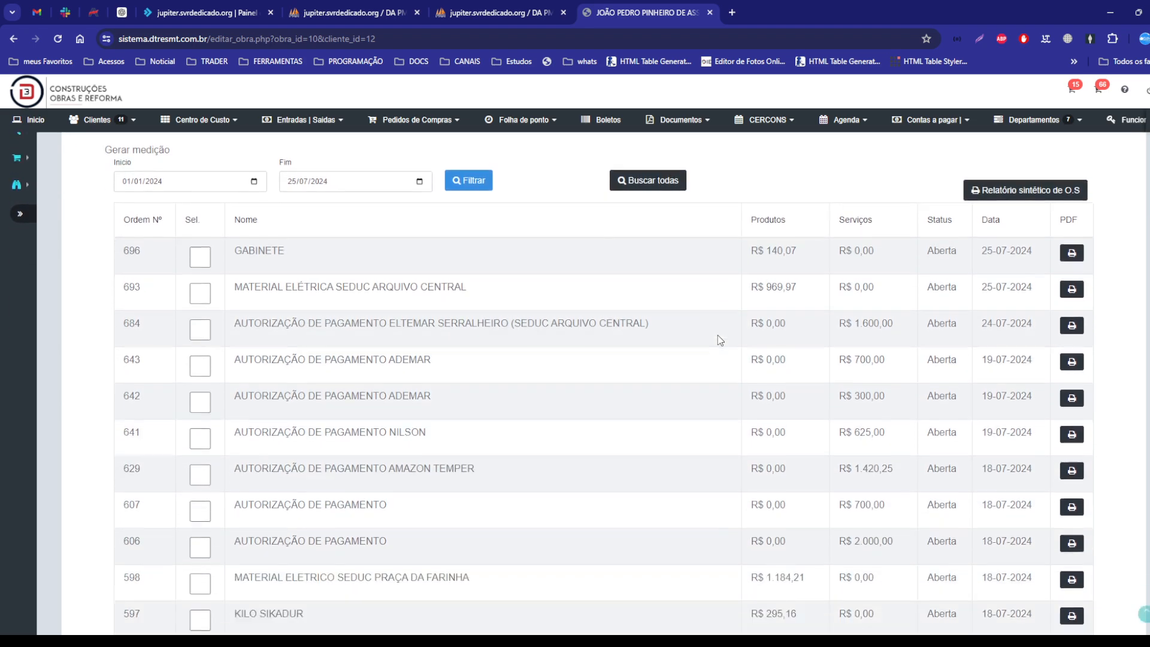
scroll(173, 324, "up", 2)
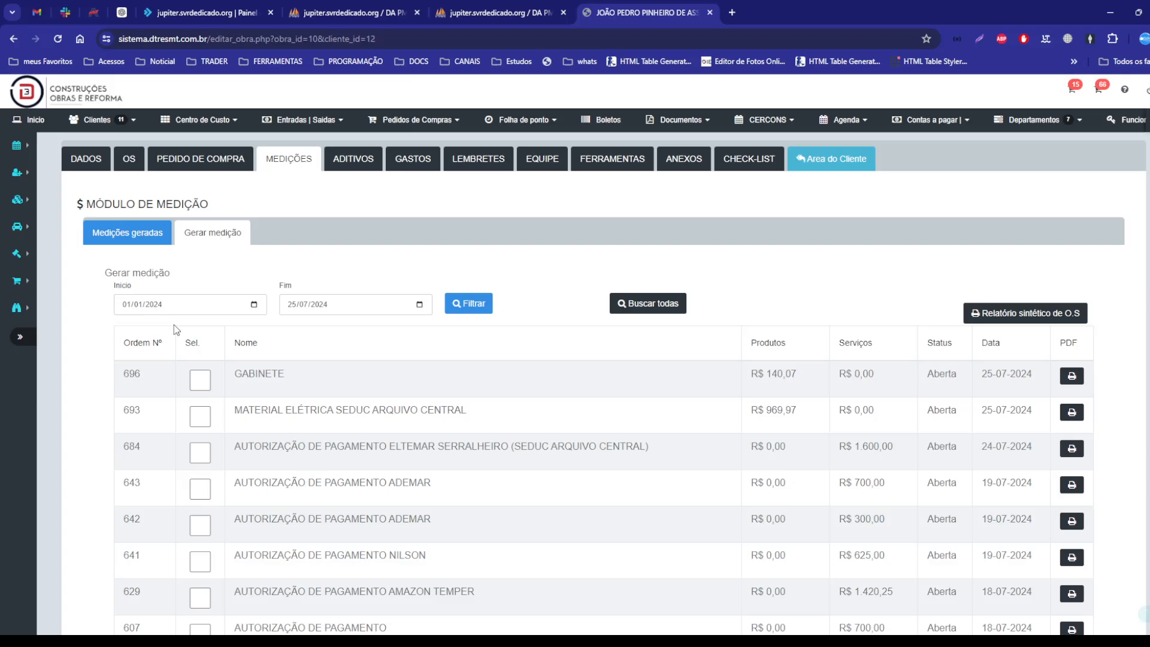
Step: Go back to the SEDUC work's service order list to compare it with the orders available for measurement
left_click(129, 161)
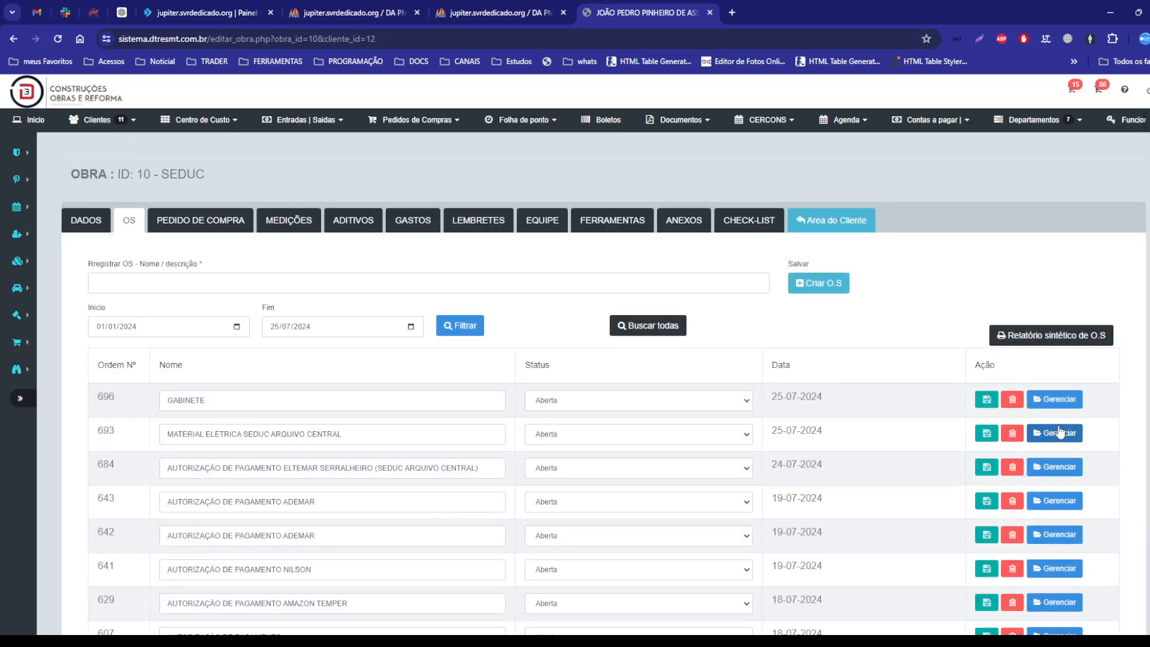
scroll(470, 378, "down", 1)
scroll(887, 420, "down", 4)
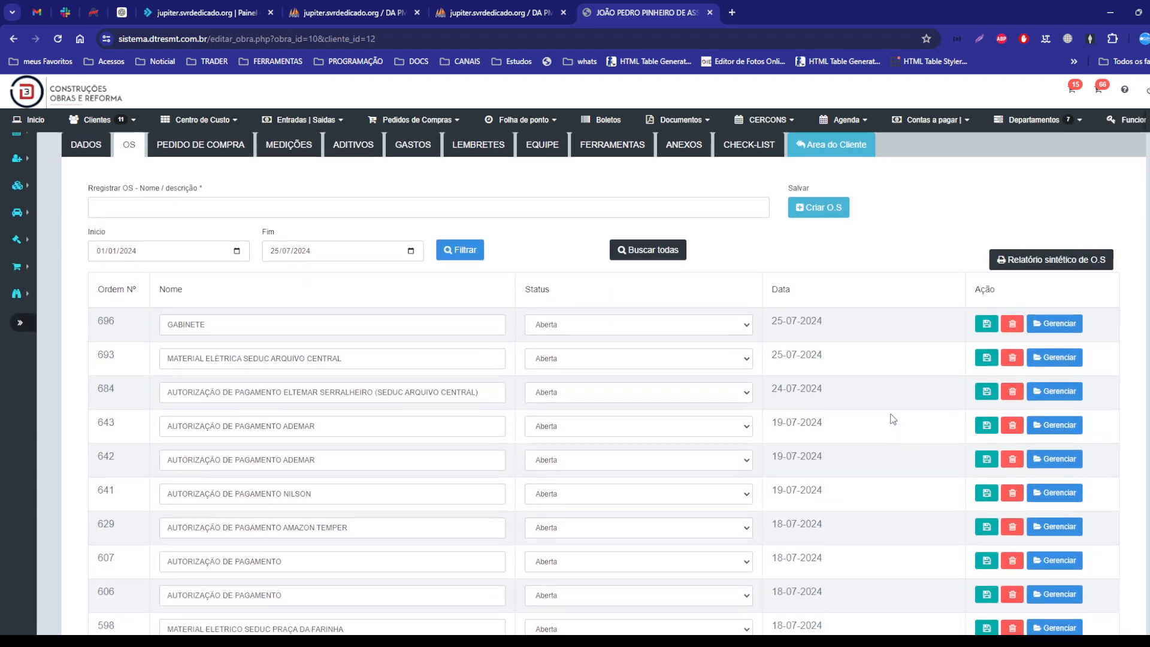
scroll(873, 452, "up", 4)
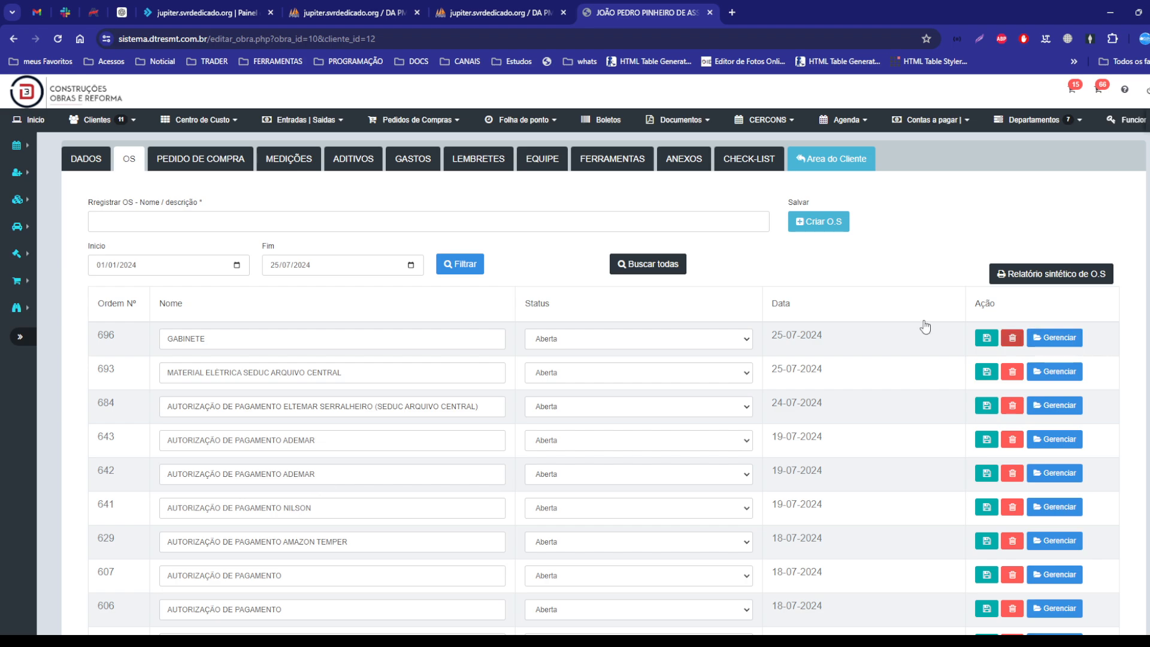
scroll(371, 411, "down", 1)
scroll(271, 233, "up", 2)
Step: Reopen measurement generation and examine the status and full list of the SEDUC work's service orders
left_click(271, 233)
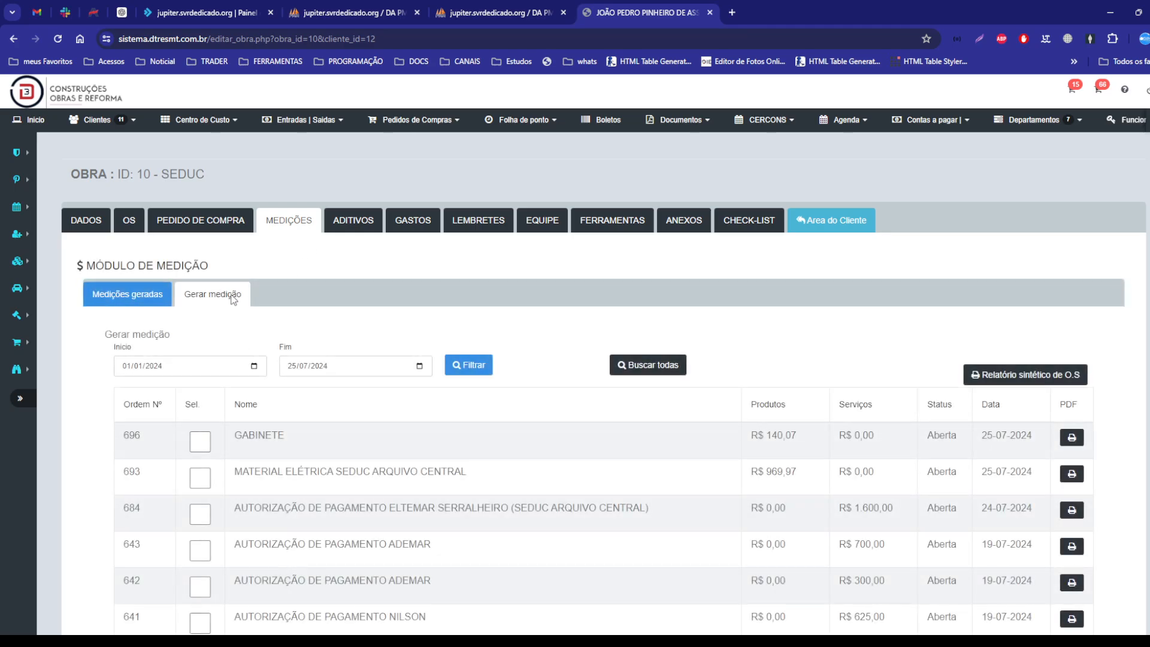
scroll(378, 319, "down", 1)
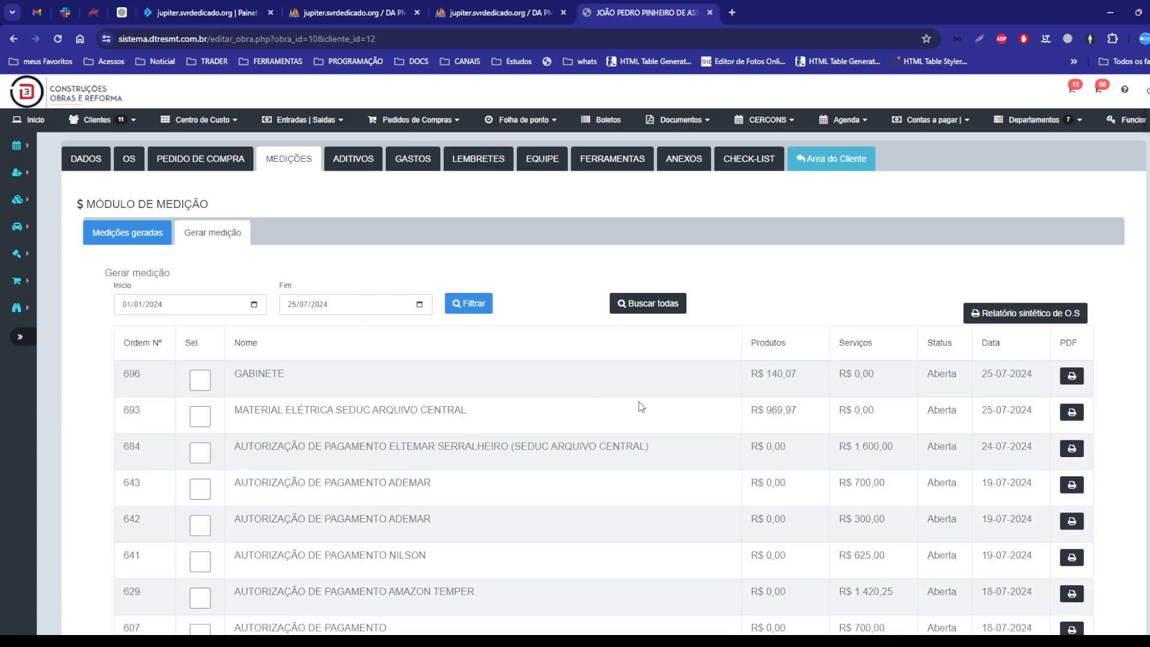
double_click(942, 374)
left_click(440, 410)
scroll(1140, 232, "down", 15)
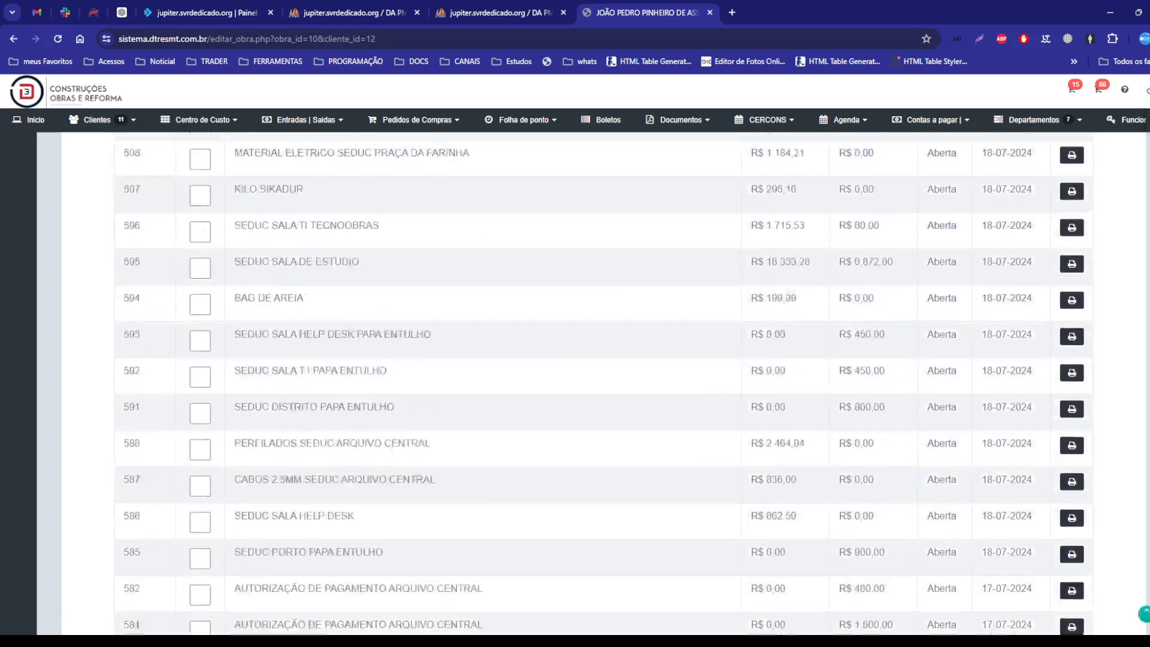
scroll(1141, 232, "down", 20)
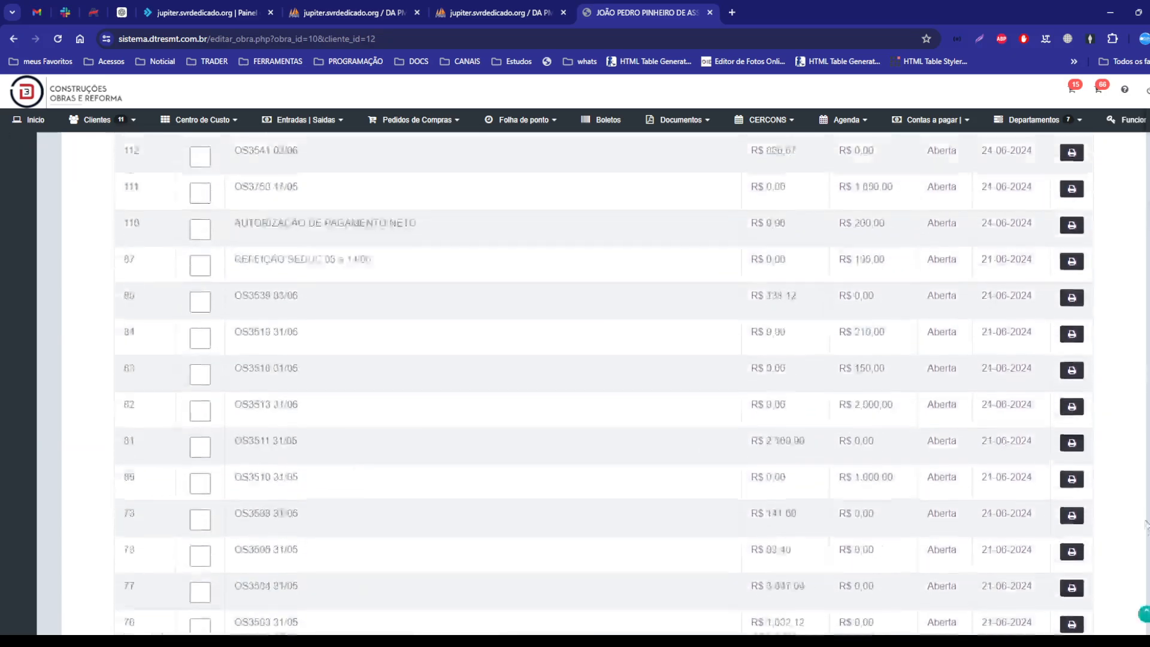
scroll(1141, 233, "up", 7)
scroll(424, 404, "up", 20)
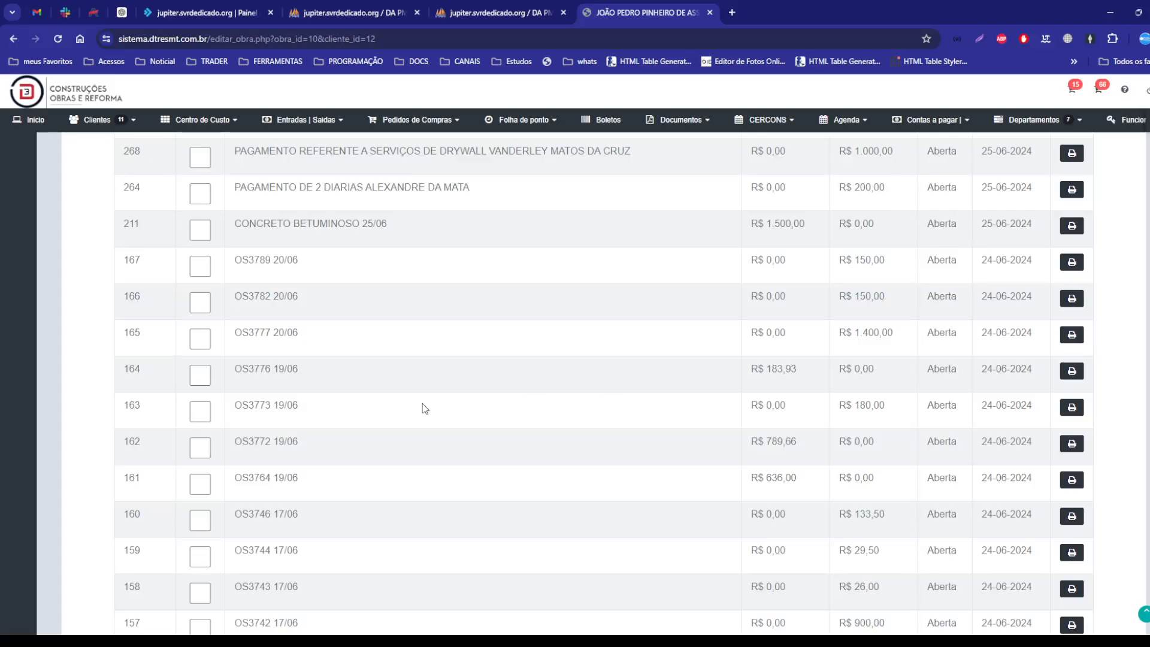
scroll(347, 360, "up", 6)
scroll(378, 333, "up", 6)
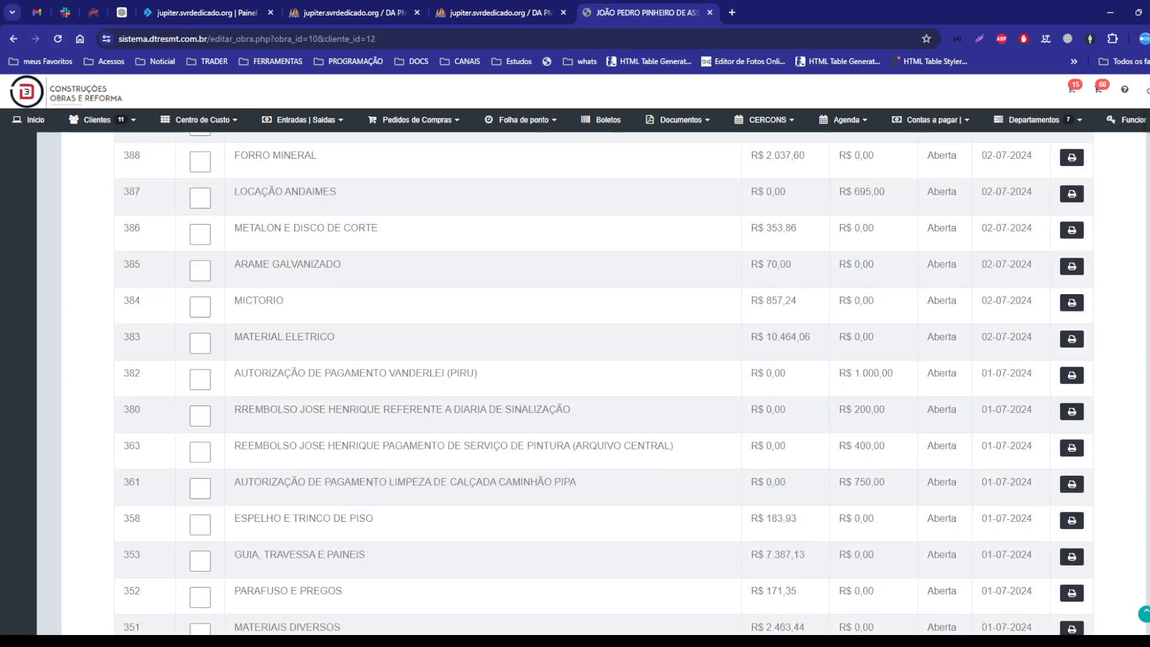
scroll(378, 333, "up", 10)
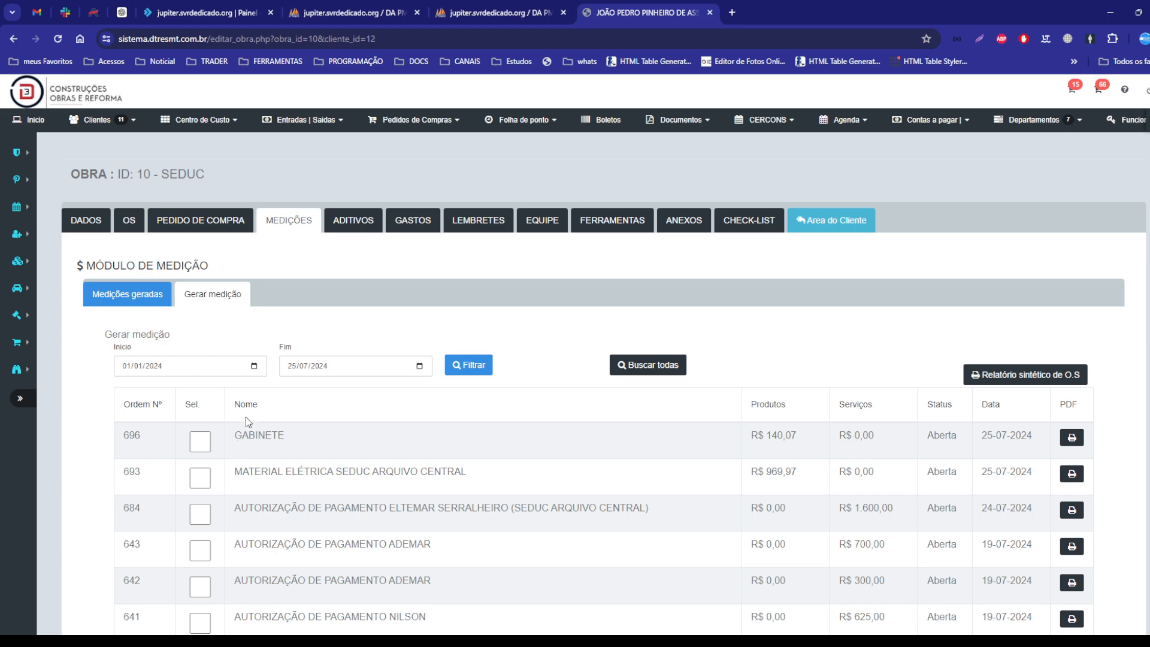
Step: Select the three most recent service orders for the measurement and clear their selection again
left_click_drag(115, 405, 203, 408)
left_click(207, 446)
scroll(207, 447, "down", 2)
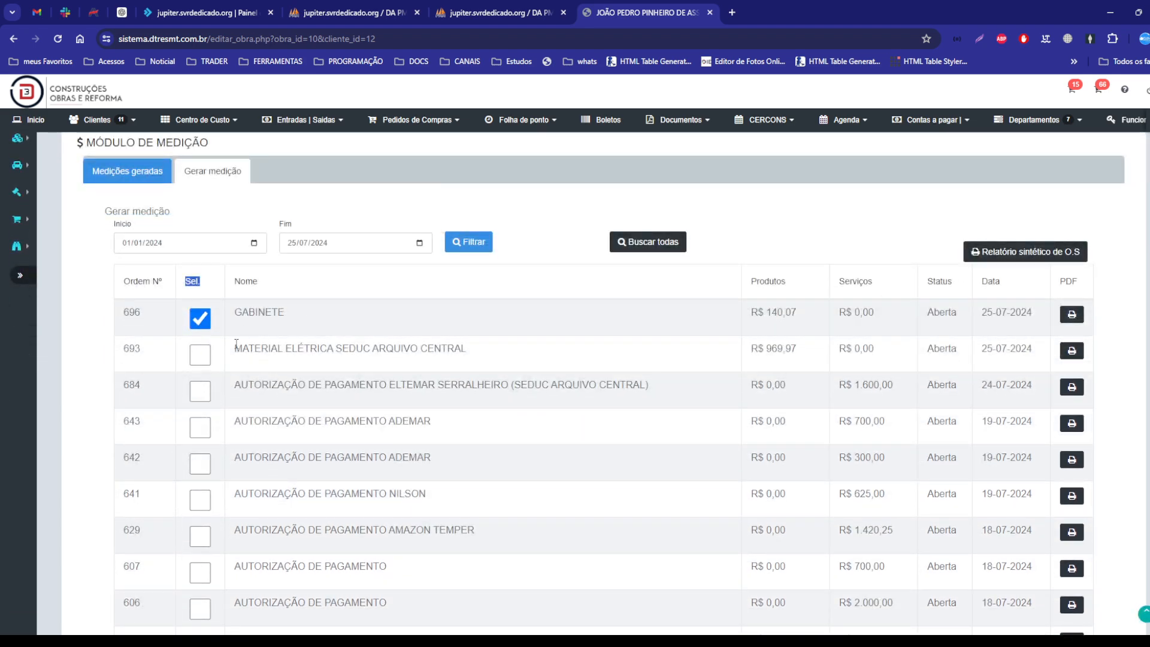
left_click(207, 356)
left_click(212, 394)
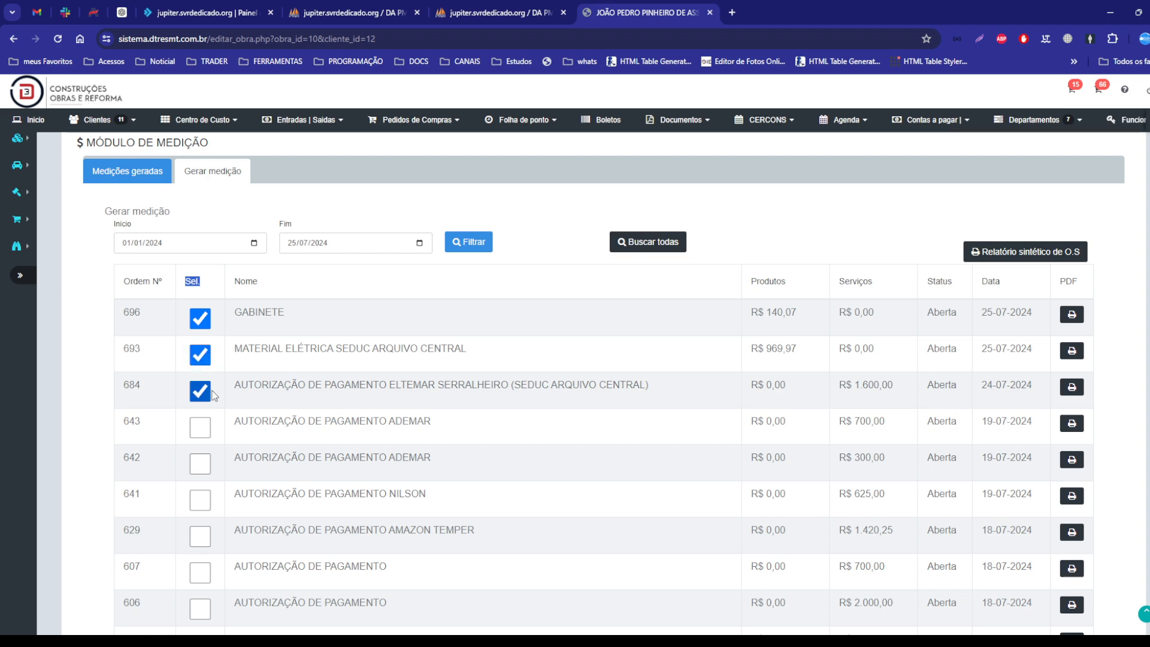
left_click(212, 395)
left_click(203, 356)
left_click(204, 320)
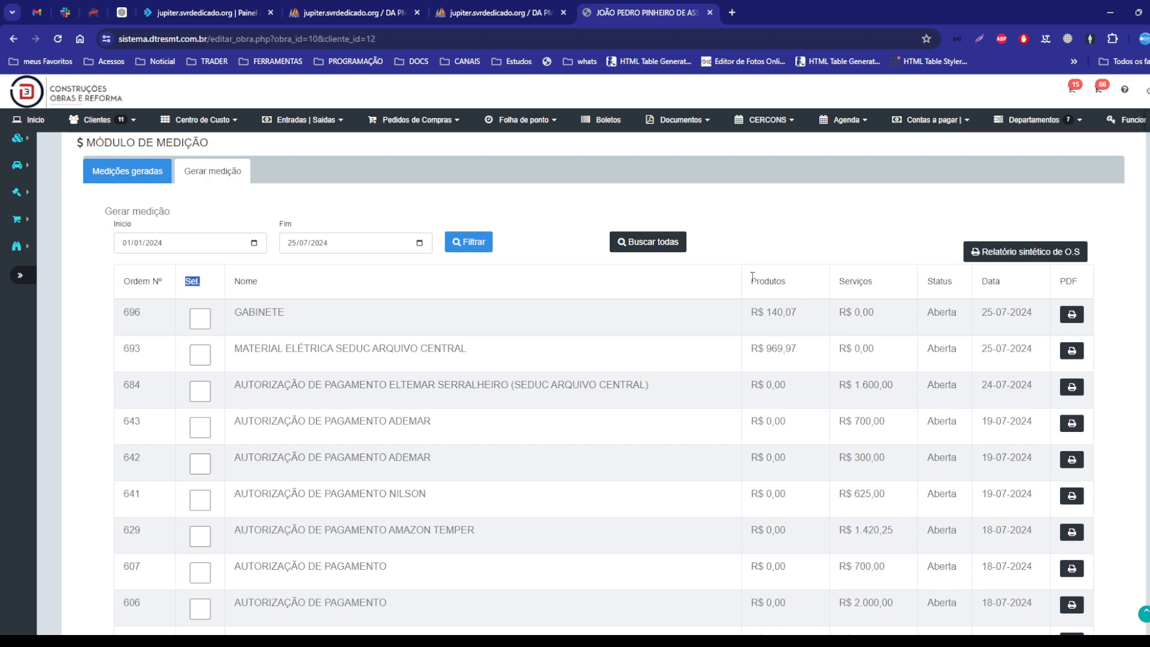
Step: Check the GABINETE order's name, values and date, view its printable analytical report, and close it without printing
left_click_drag(234, 317, 354, 312)
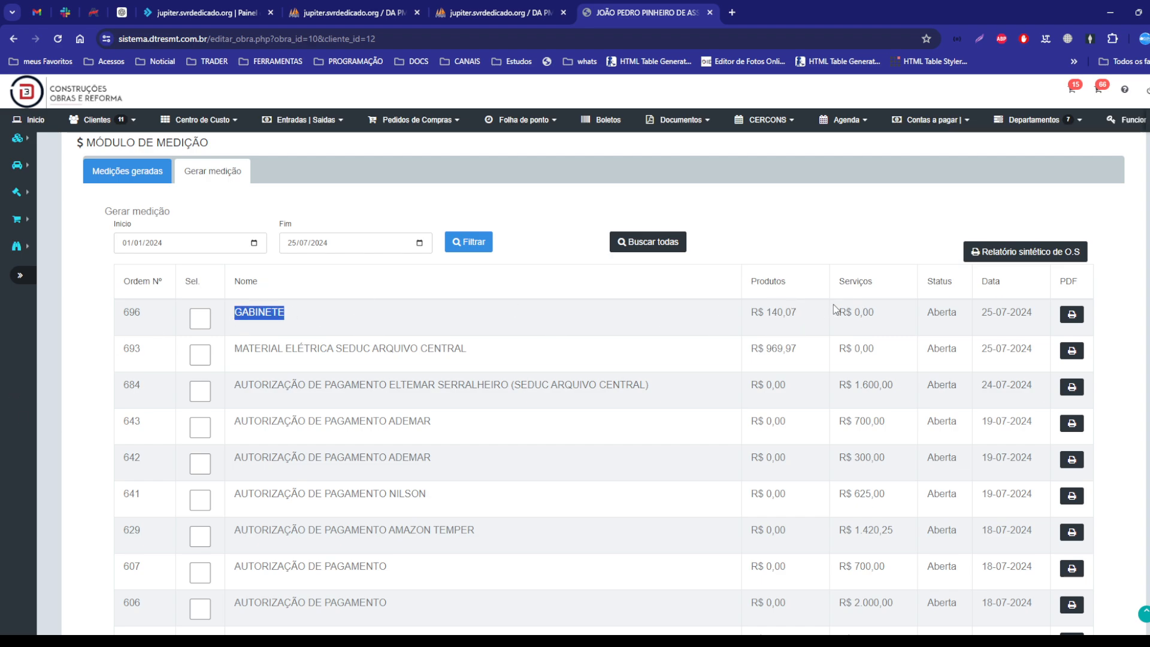
left_click_drag(753, 312, 1024, 320)
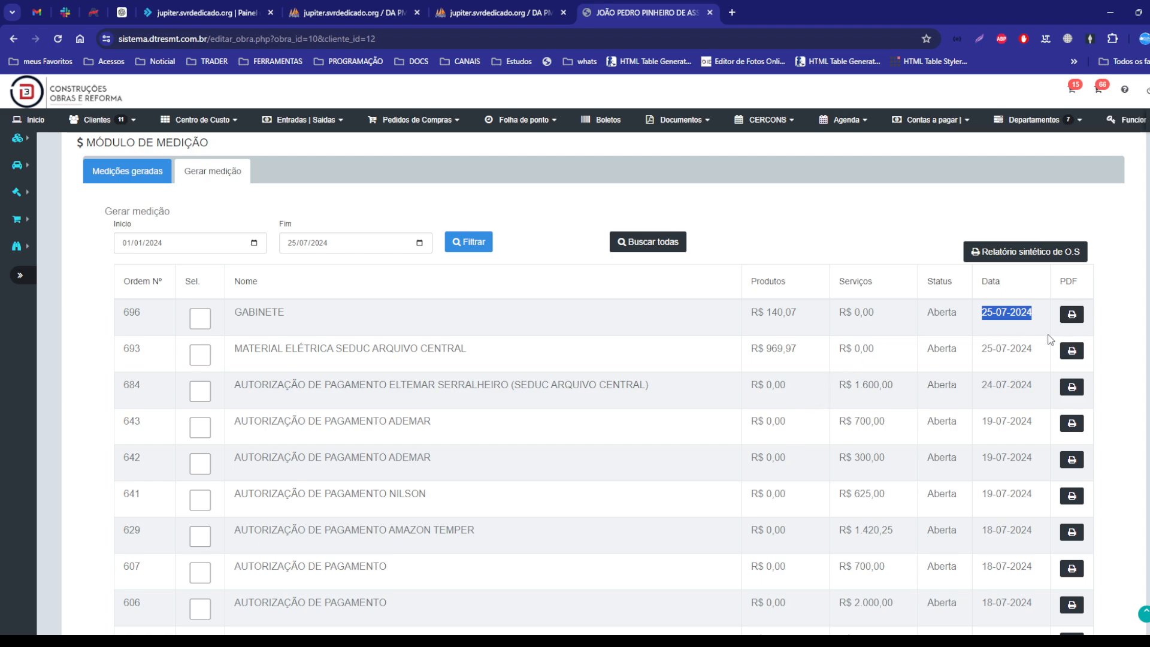
left_click(1077, 320)
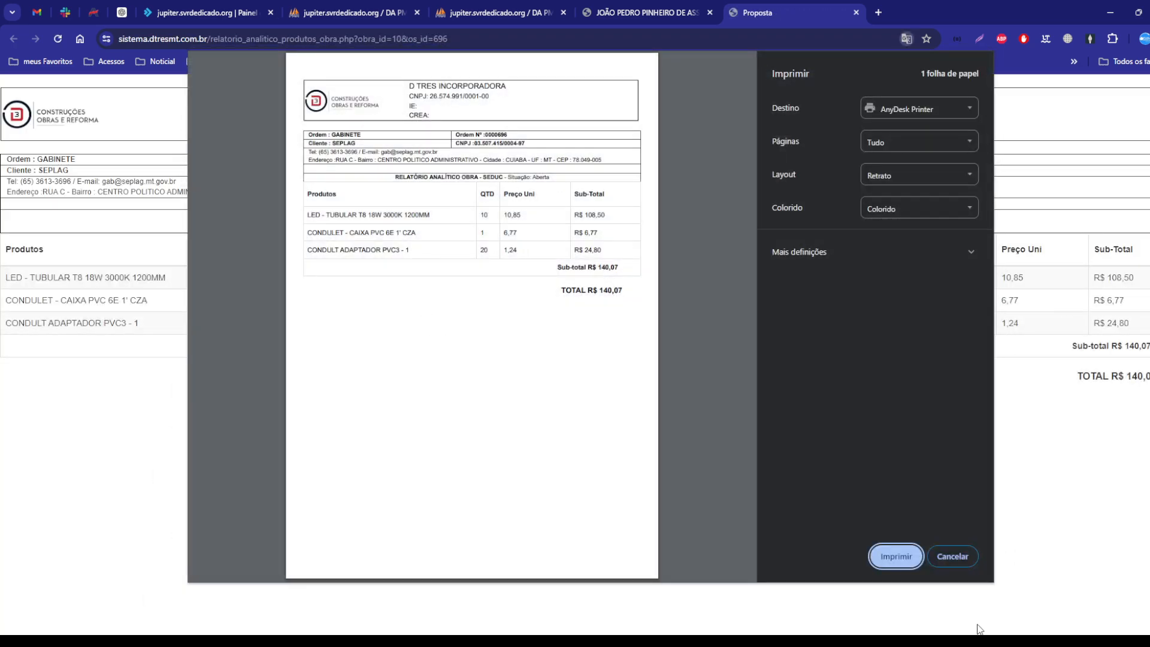
left_click(954, 556)
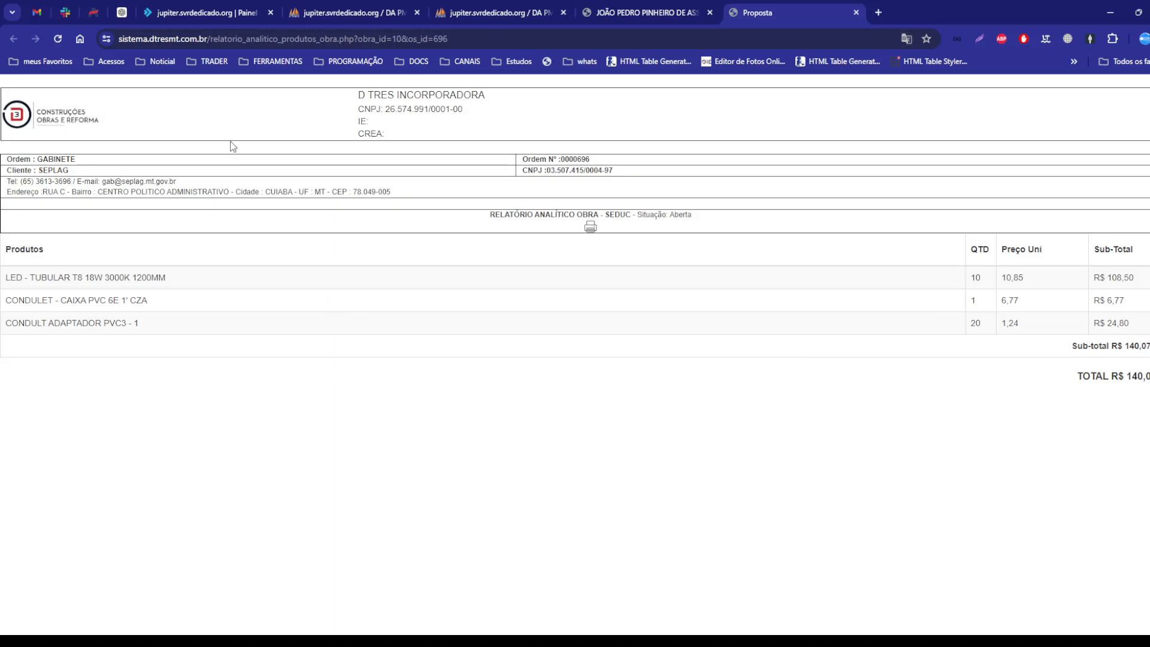
left_click(857, 13)
scroll(242, 294, "down", 1)
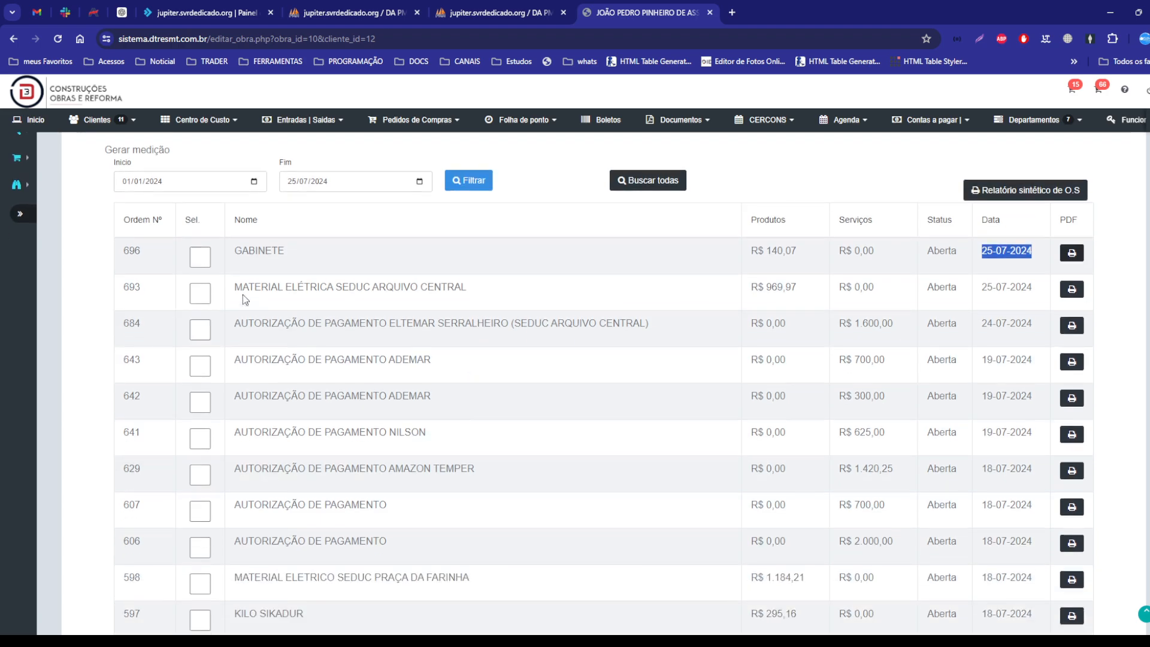
Step: Look at the SEDUC work's generated measurements and return to the service orders available for generating a measurement
scroll(243, 293, "up", 2)
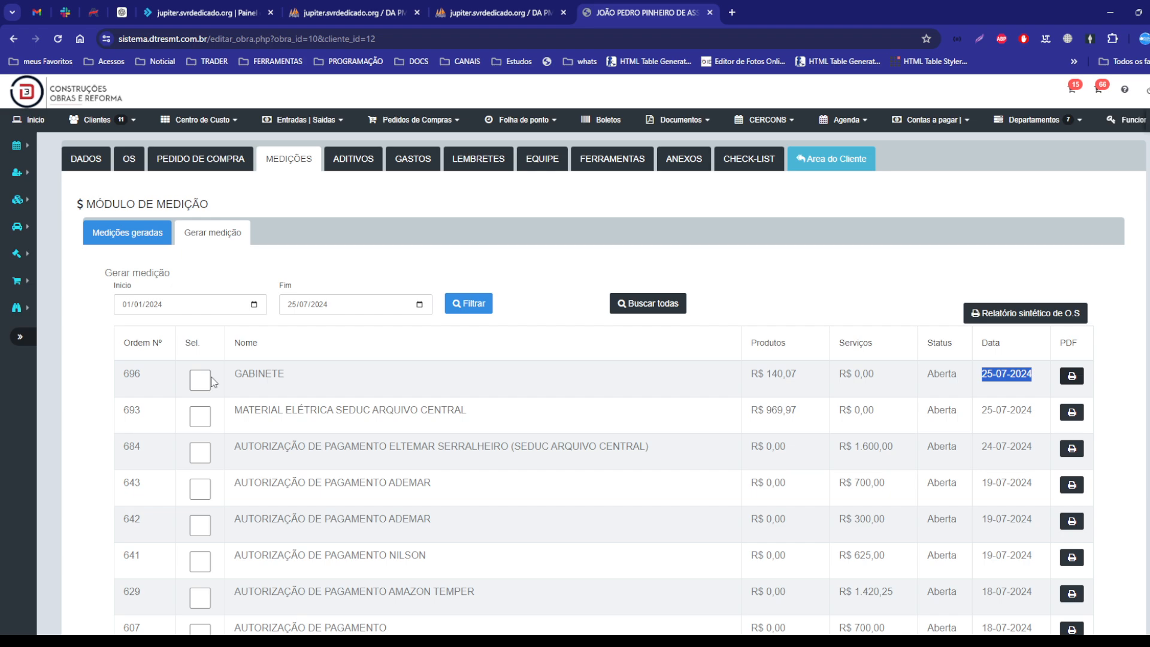
left_click(194, 266)
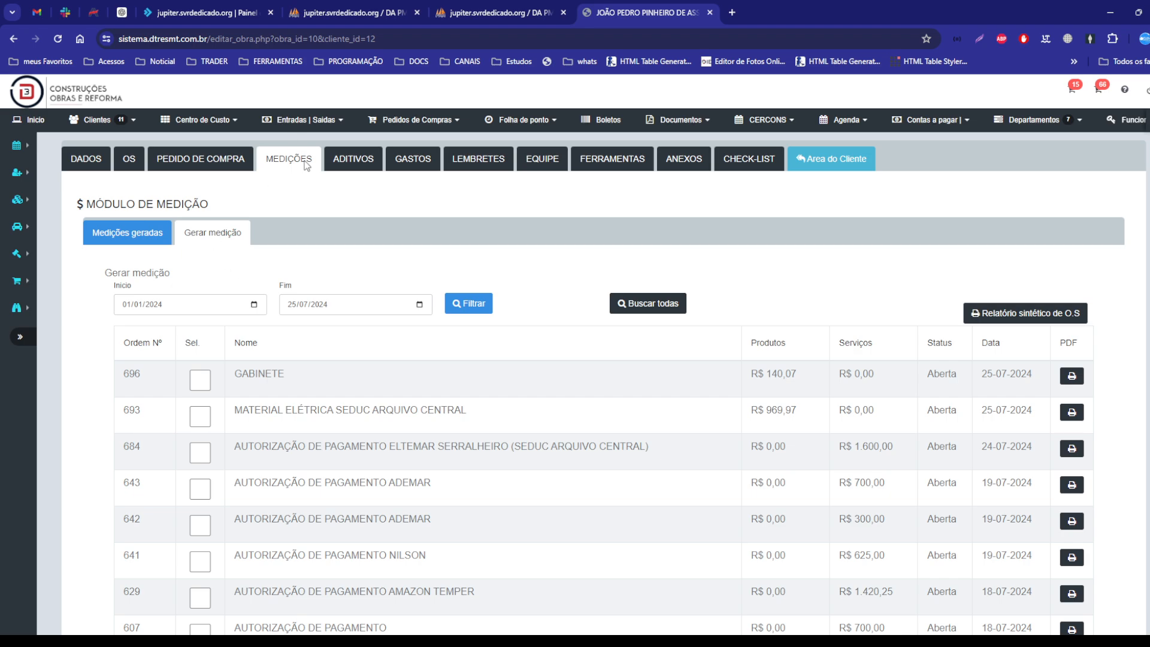
left_click(116, 239)
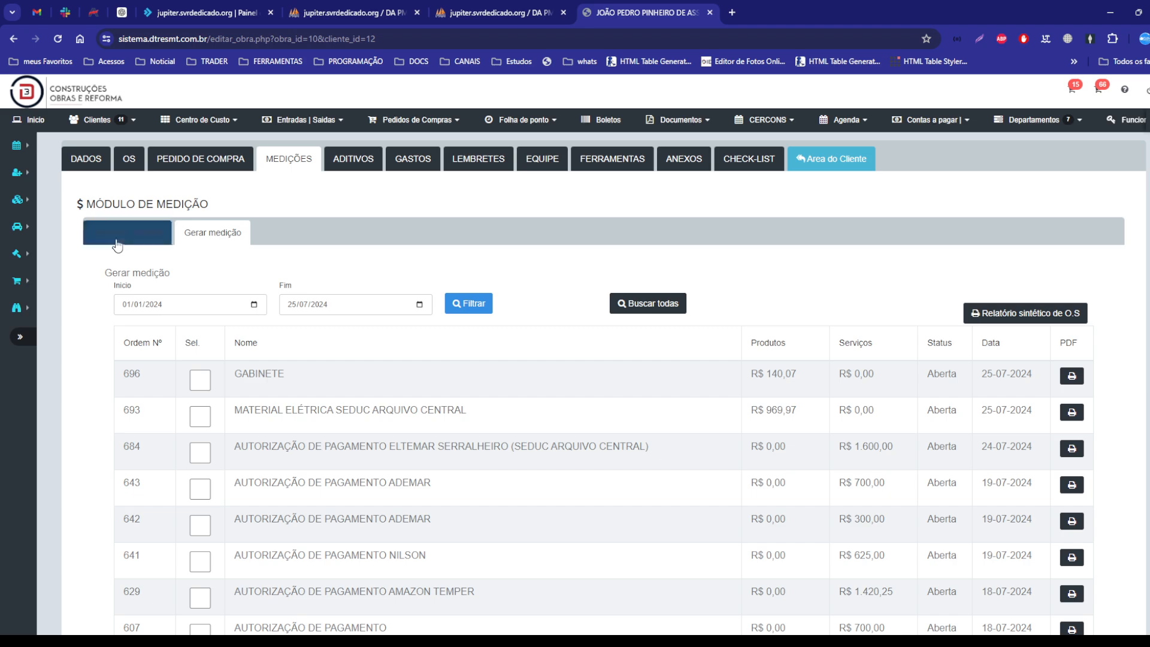
left_click(211, 299)
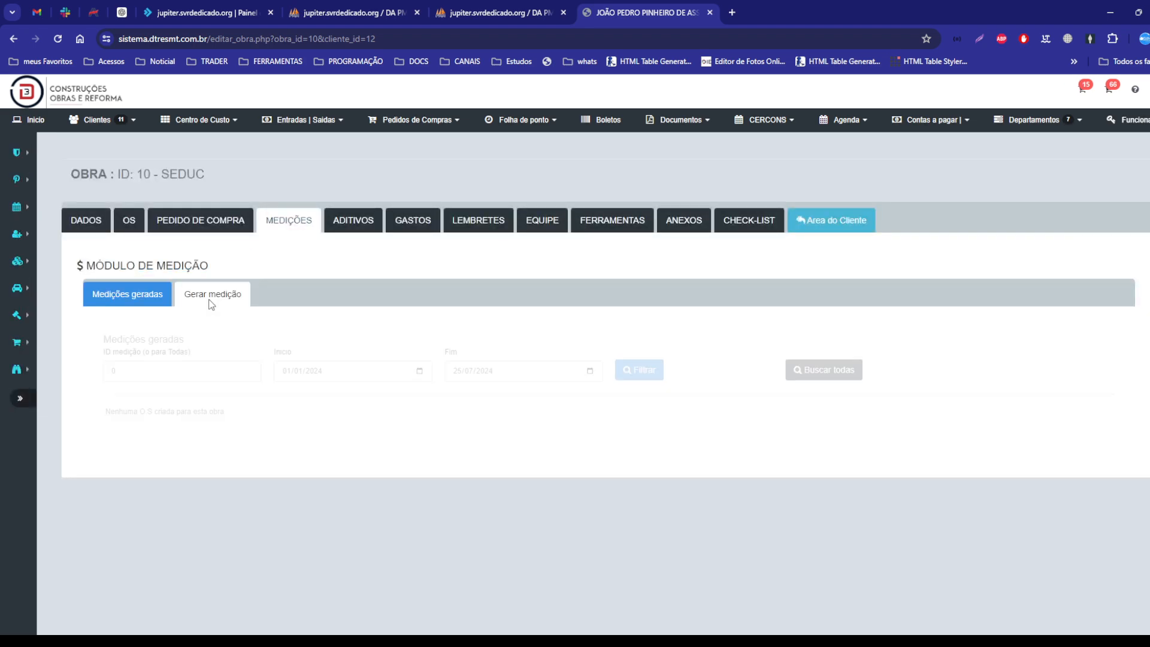
scroll(211, 304, "down", 1)
scroll(211, 304, "down", 2)
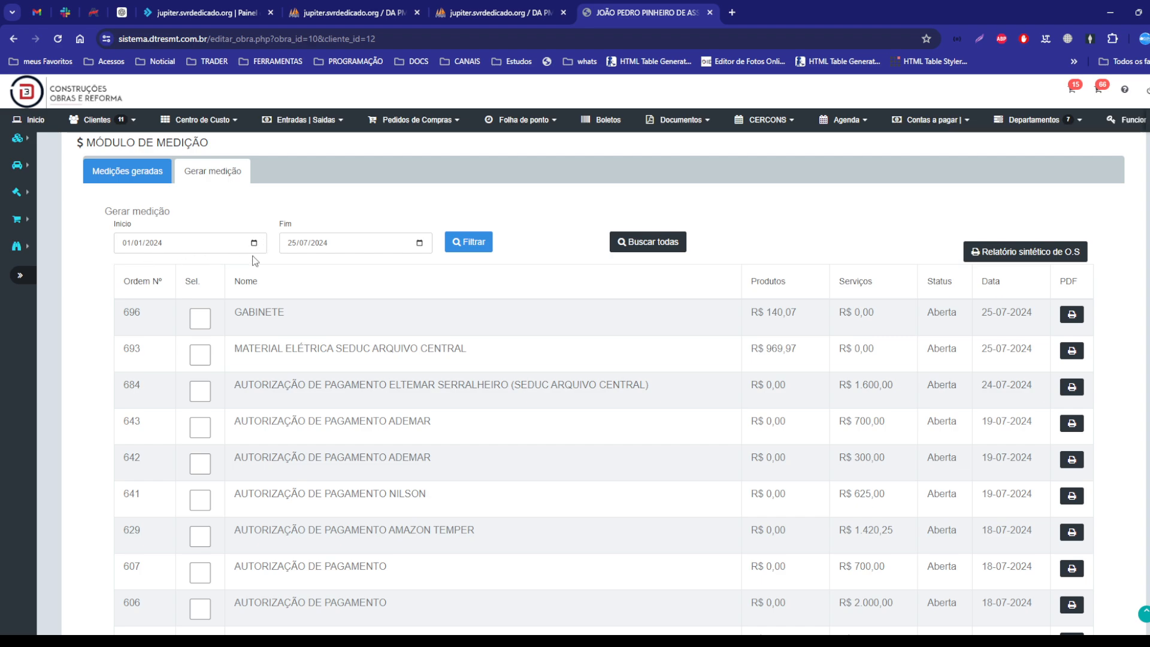
Step: Filter the service orders with both start and end date set to 19/07/2024 and check the dates of the listed orders
left_click(131, 246)
type("09/07")
left_click(290, 243)
type("19")
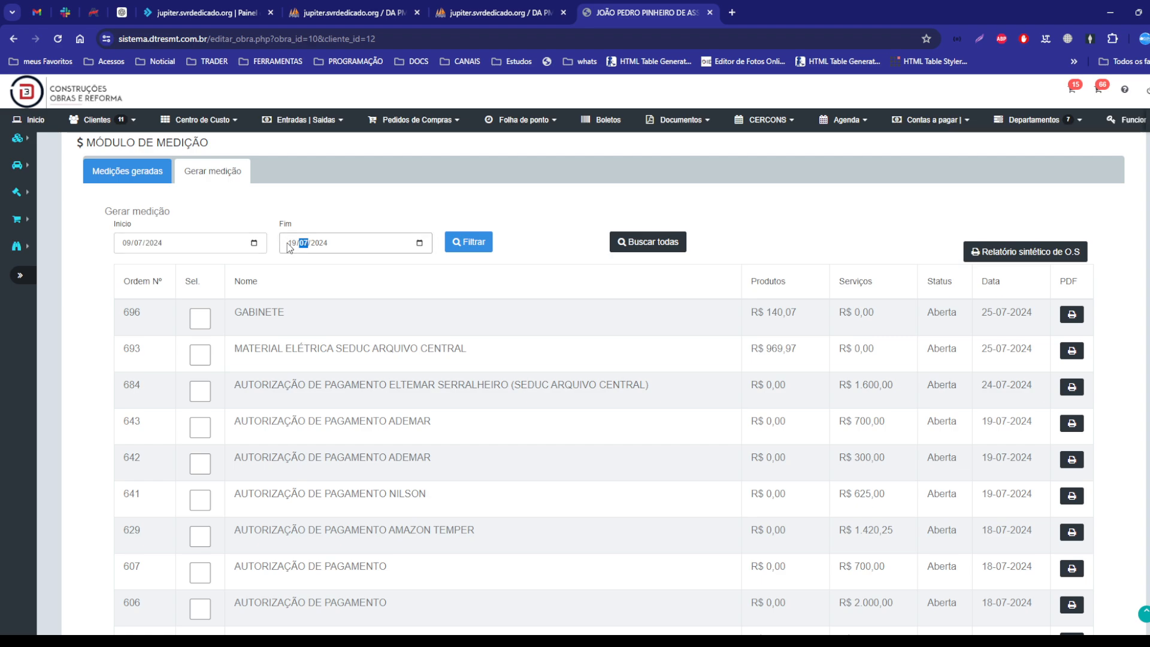
left_click(485, 247)
left_click(484, 245)
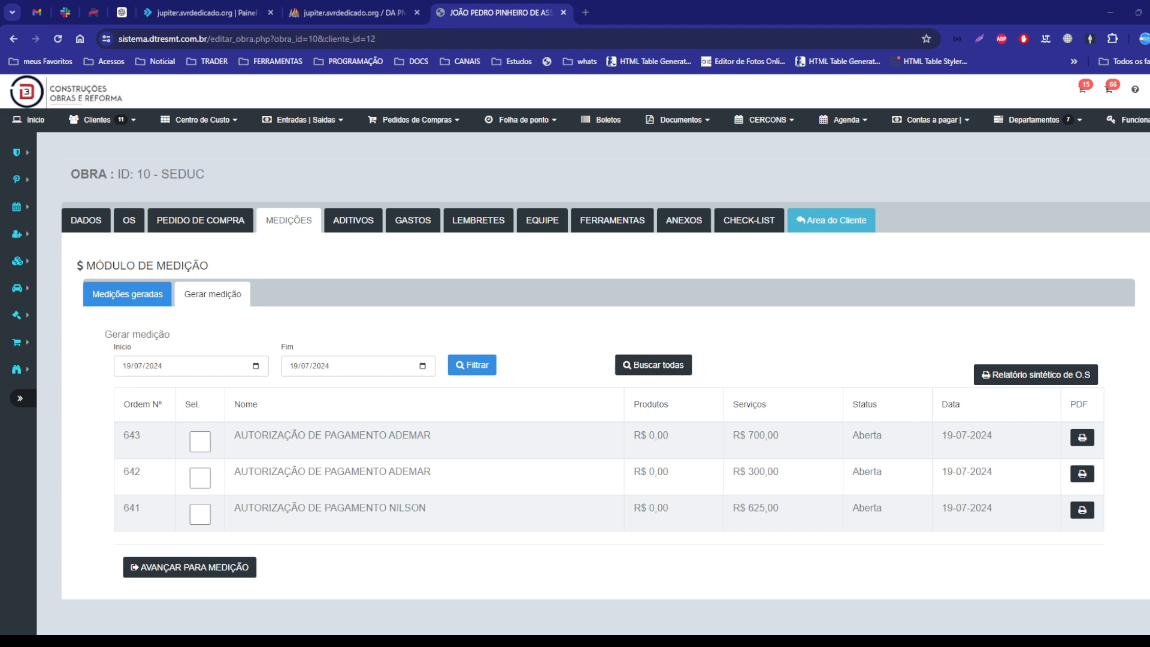
left_click_drag(942, 436, 994, 438)
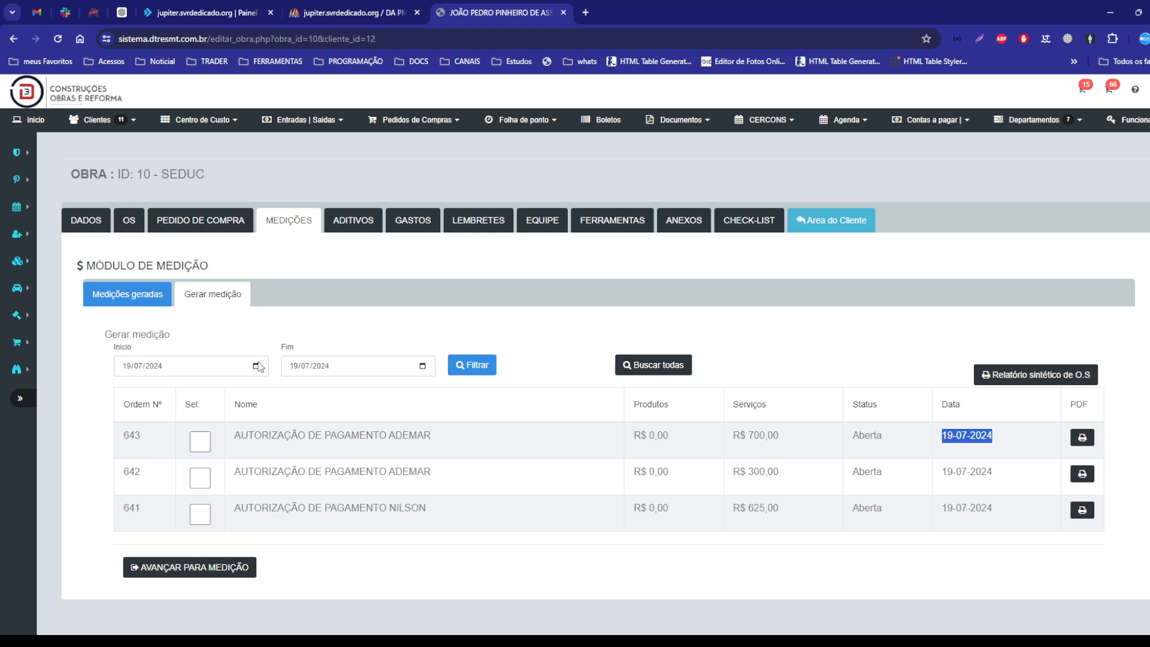
Step: List all service orders, reapply the 19/07/2024 date filter, and select the three filtered orders for measurement
left_click(649, 371)
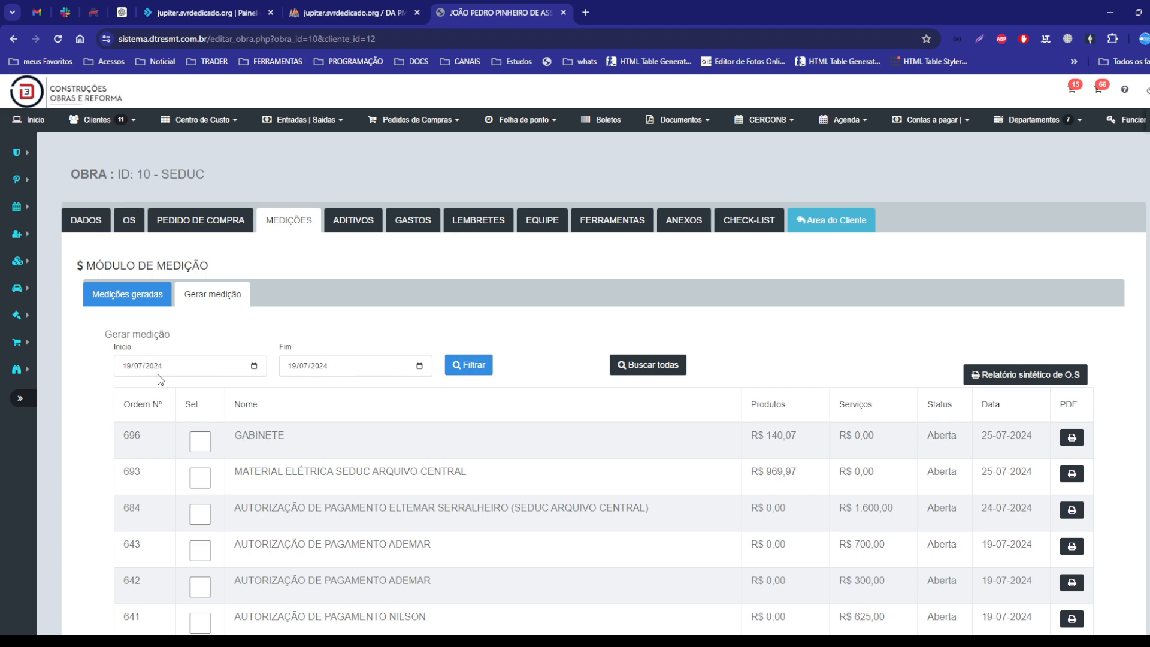
left_click(473, 367)
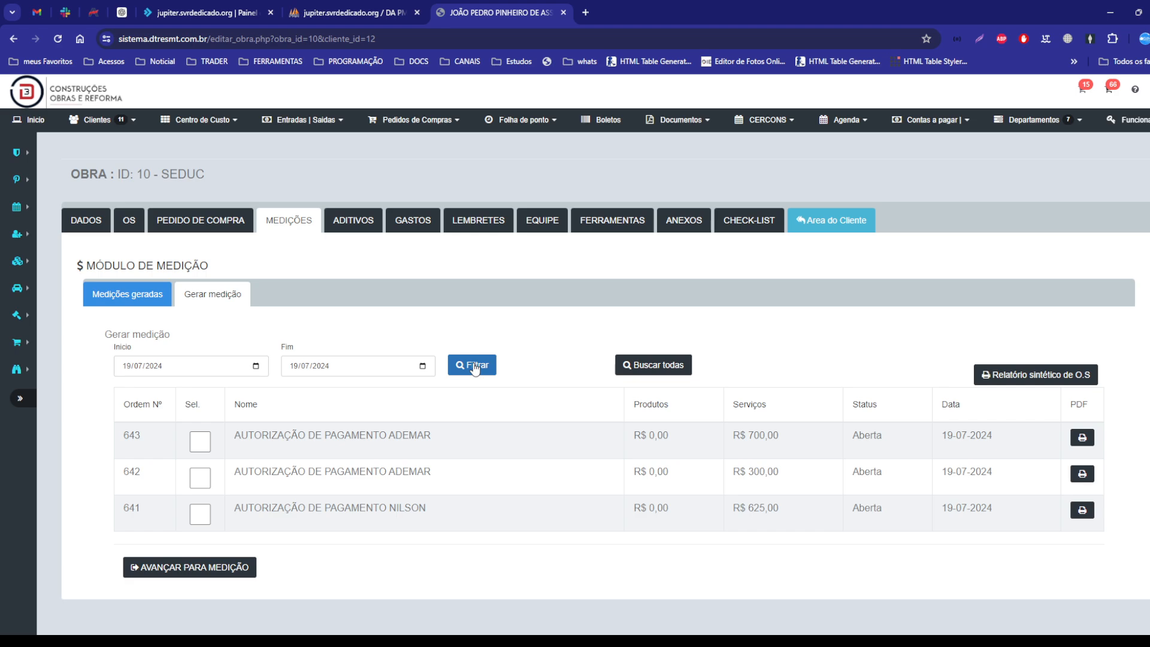
left_click(203, 446)
left_click(203, 480)
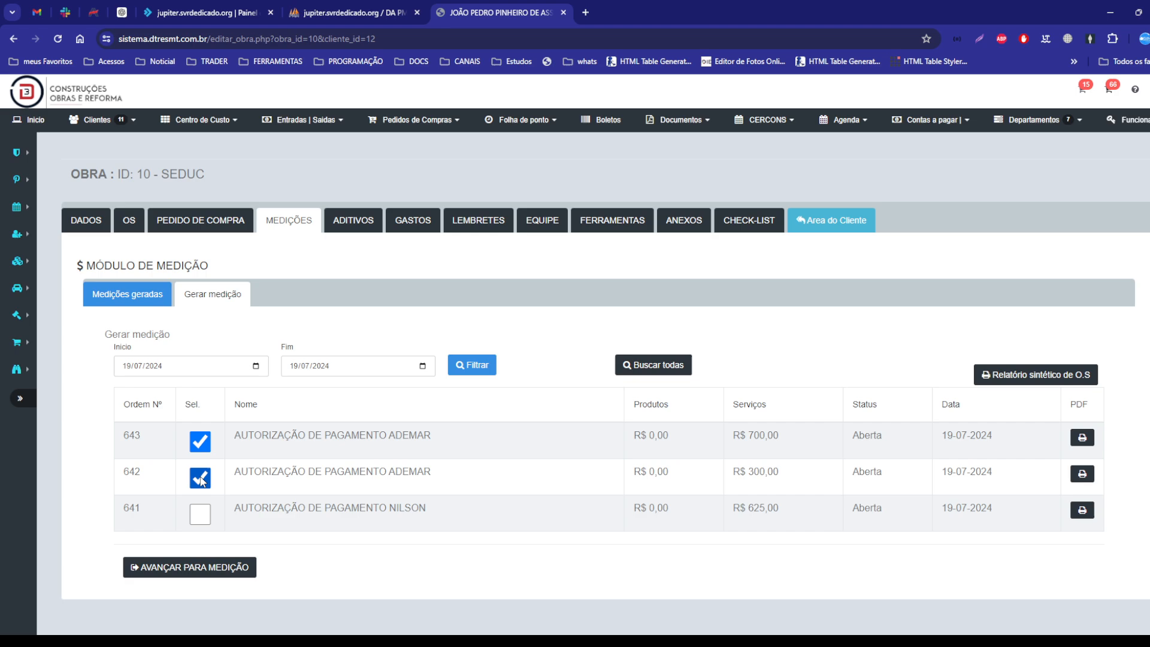
left_click(208, 513)
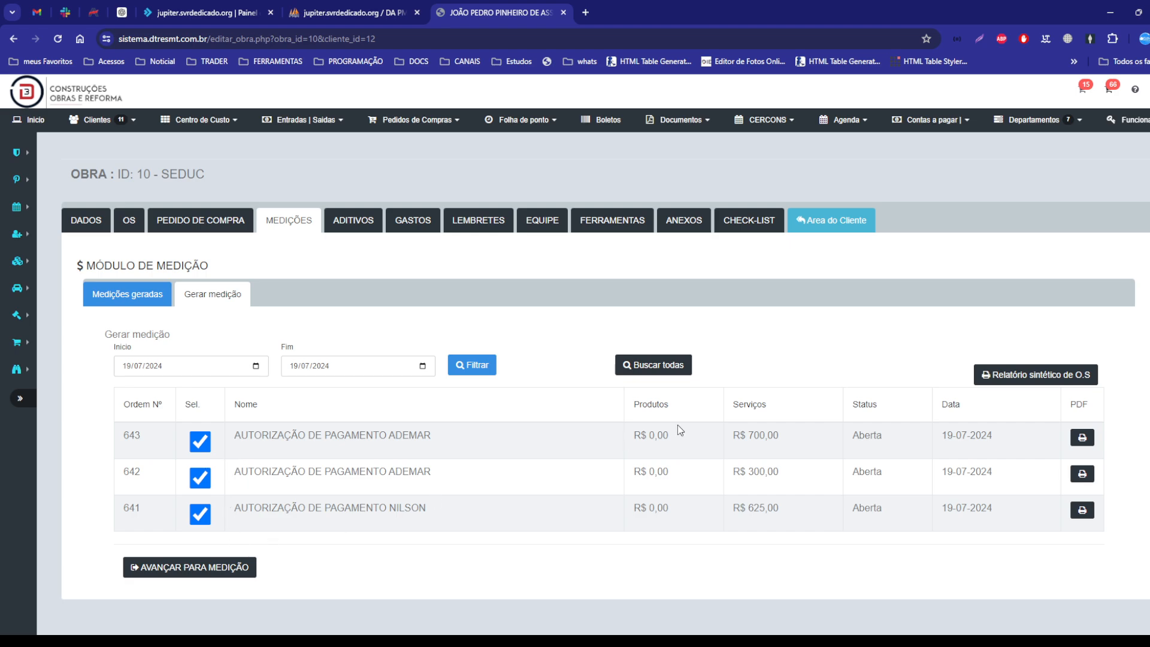
Step: List all service orders of the SEDUC work again and examine their names, statuses and dates through to the oldest ones
left_click(664, 369)
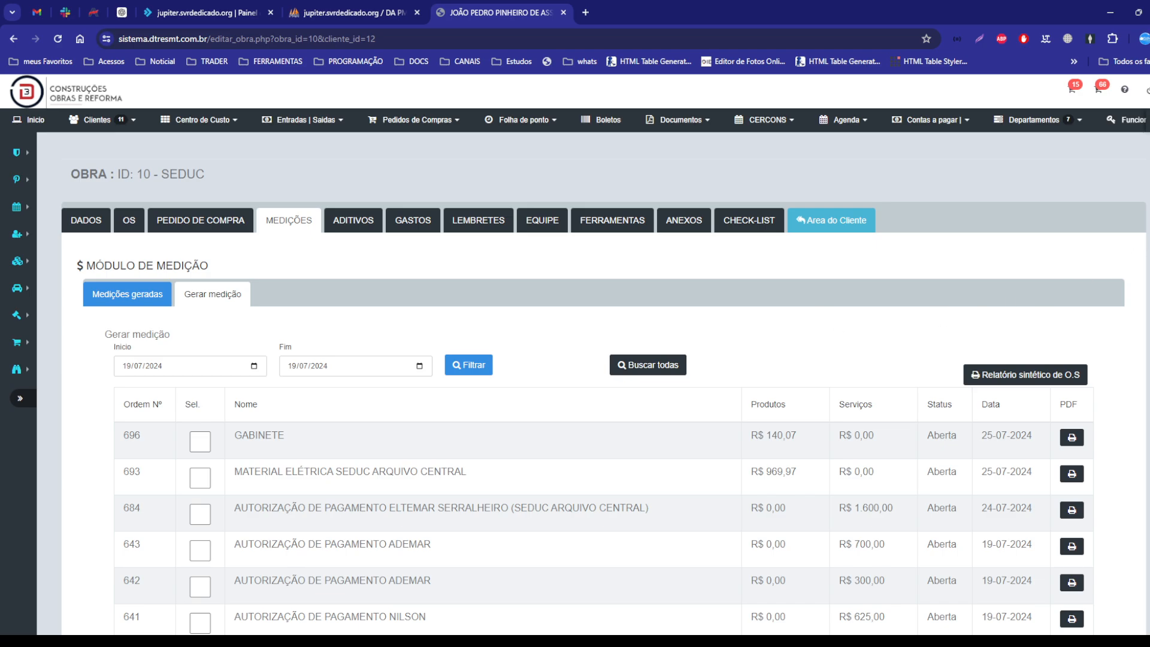
scroll(1102, 354, "down", 20)
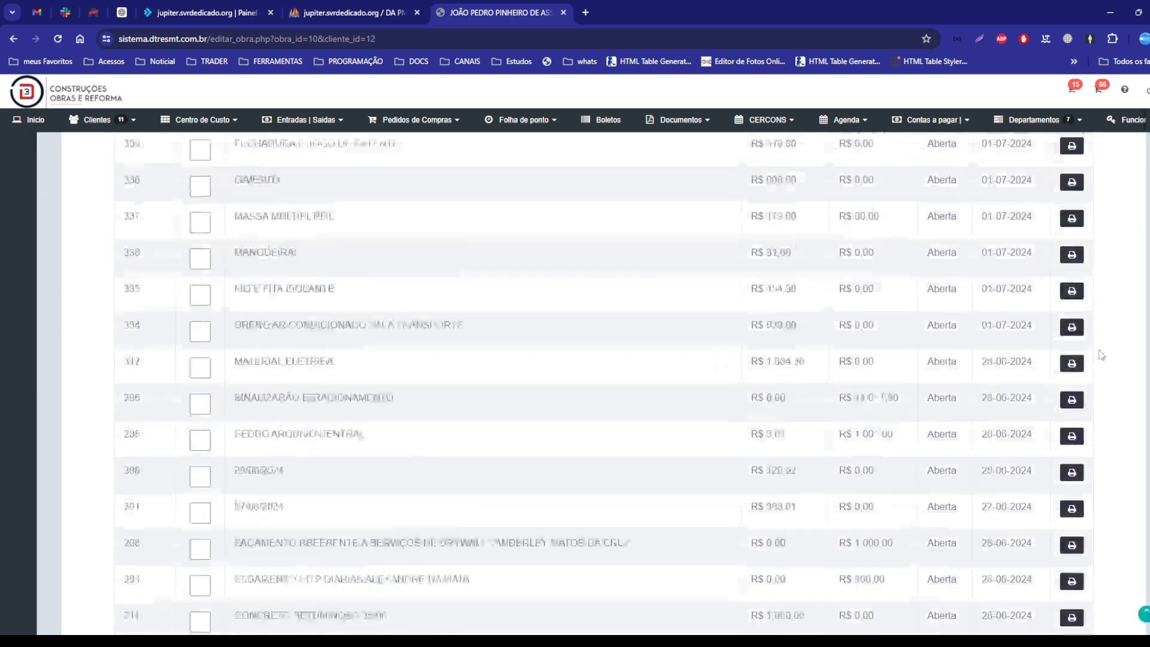
scroll(1101, 355, "up", 20)
scroll(1120, 493, "down", 20)
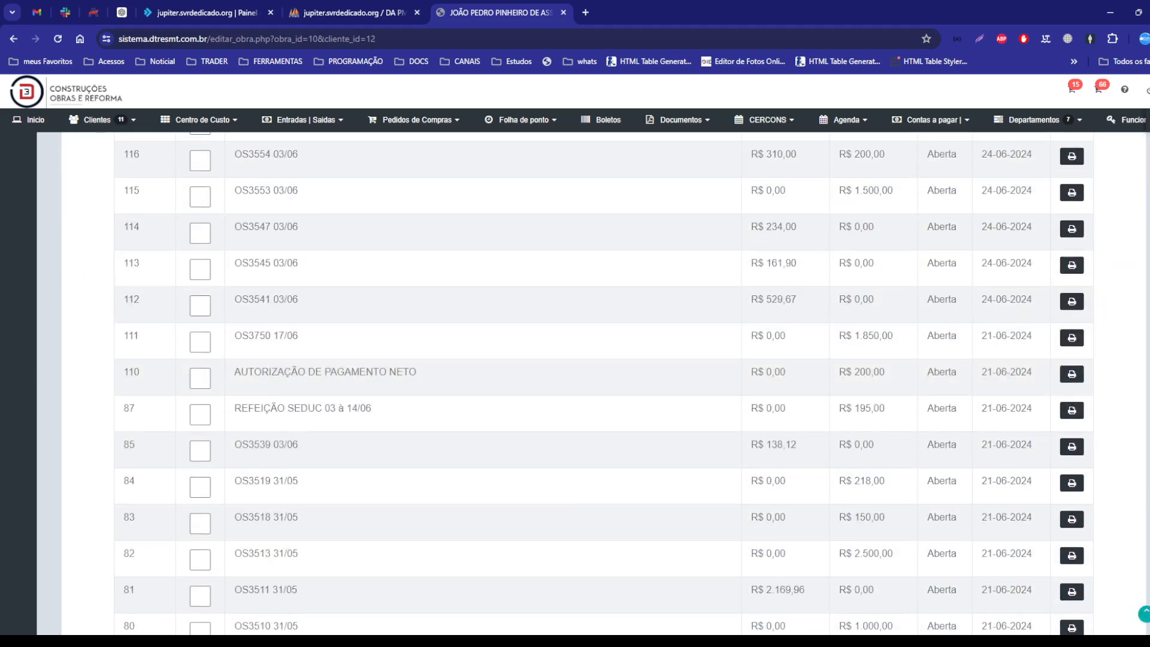
scroll(604, 383, "down", 15)
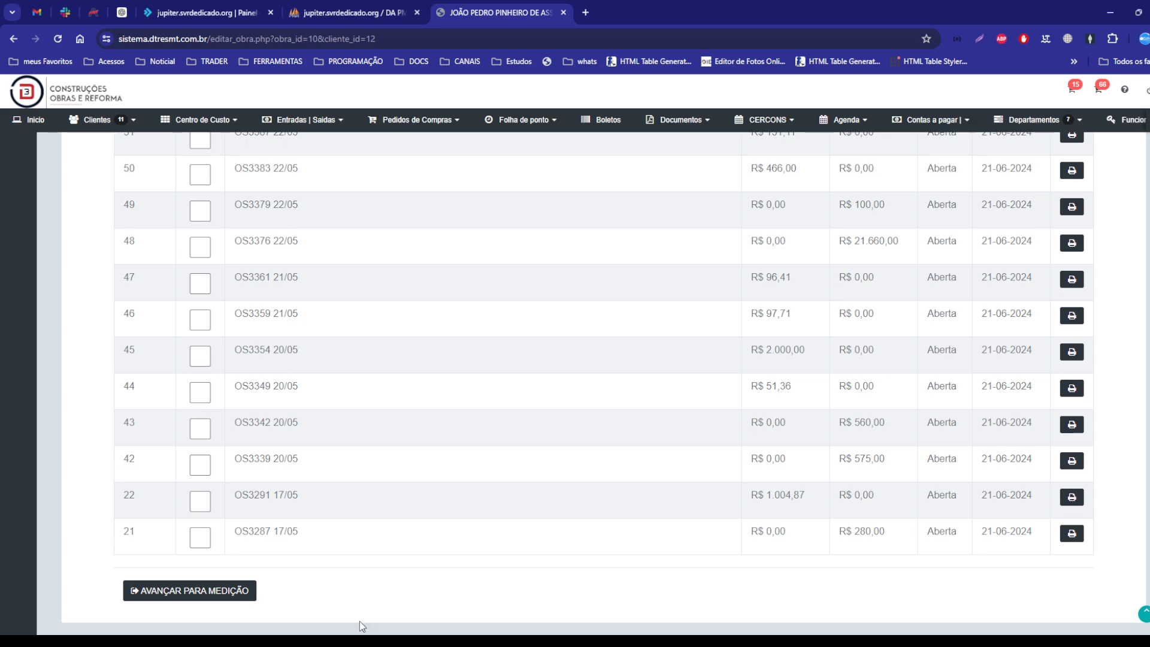
scroll(532, 429, "up", 6)
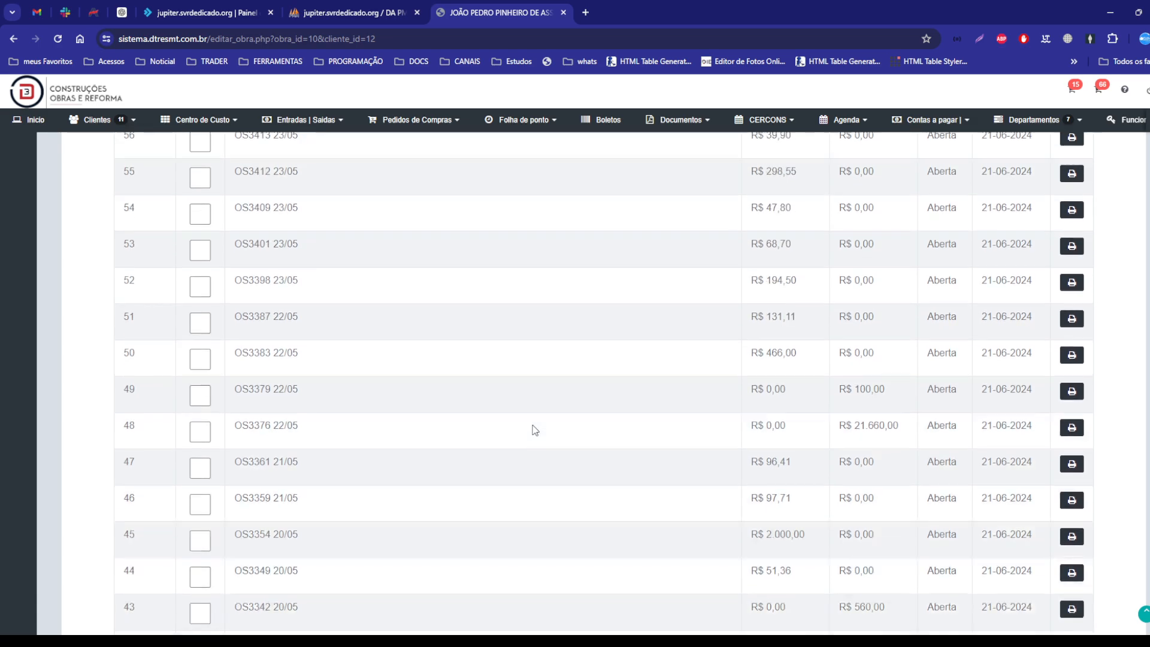
scroll(535, 430, "up", 4)
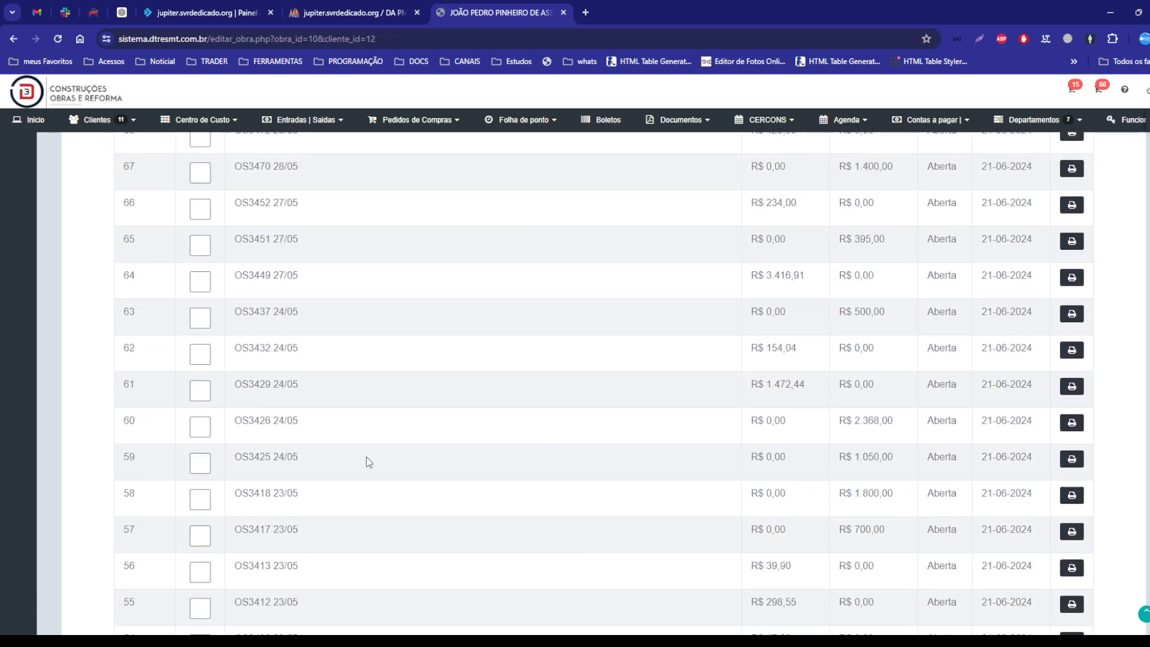
scroll(385, 431, "down", 10)
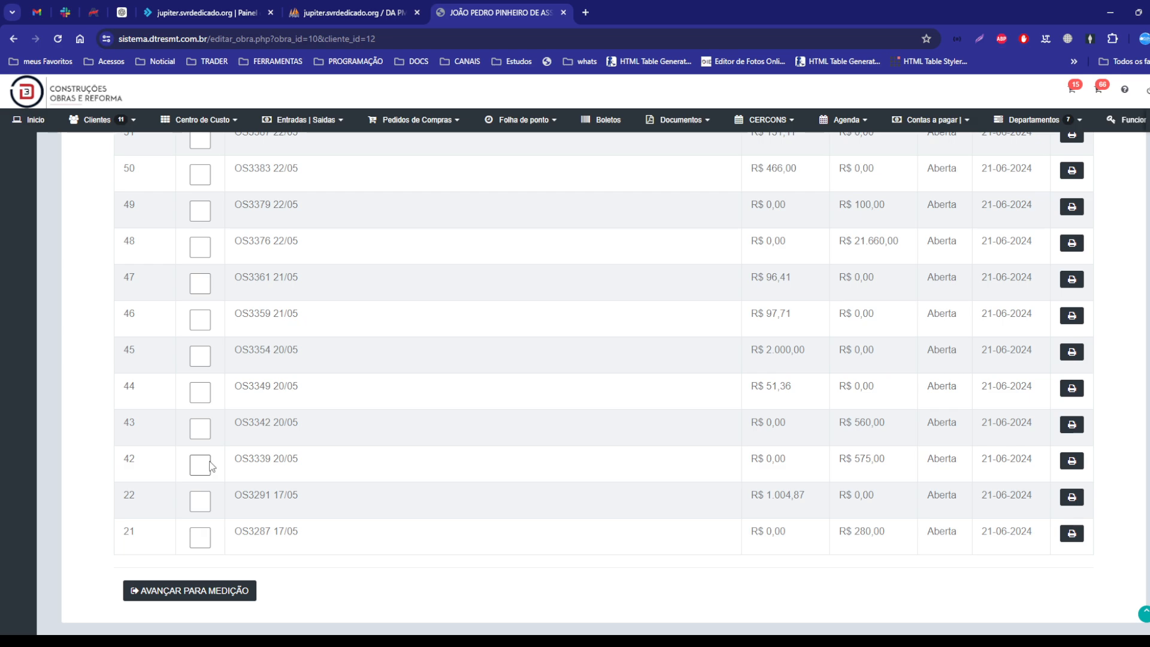
scroll(211, 467, "up", 20)
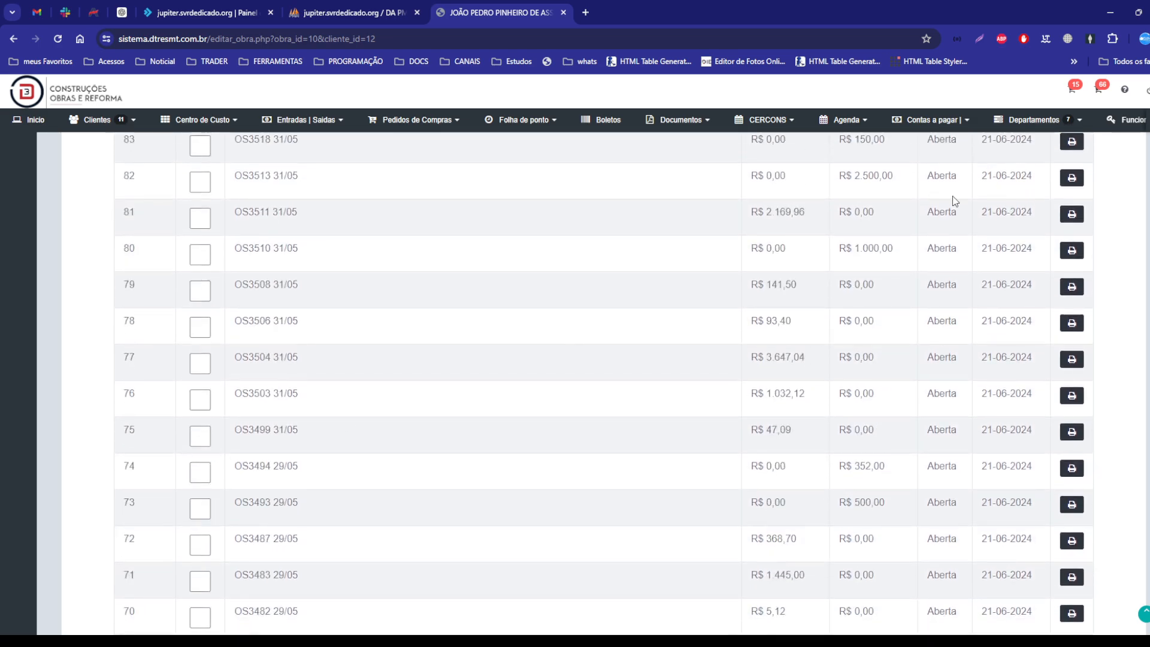
scroll(601, 285, "down", 20)
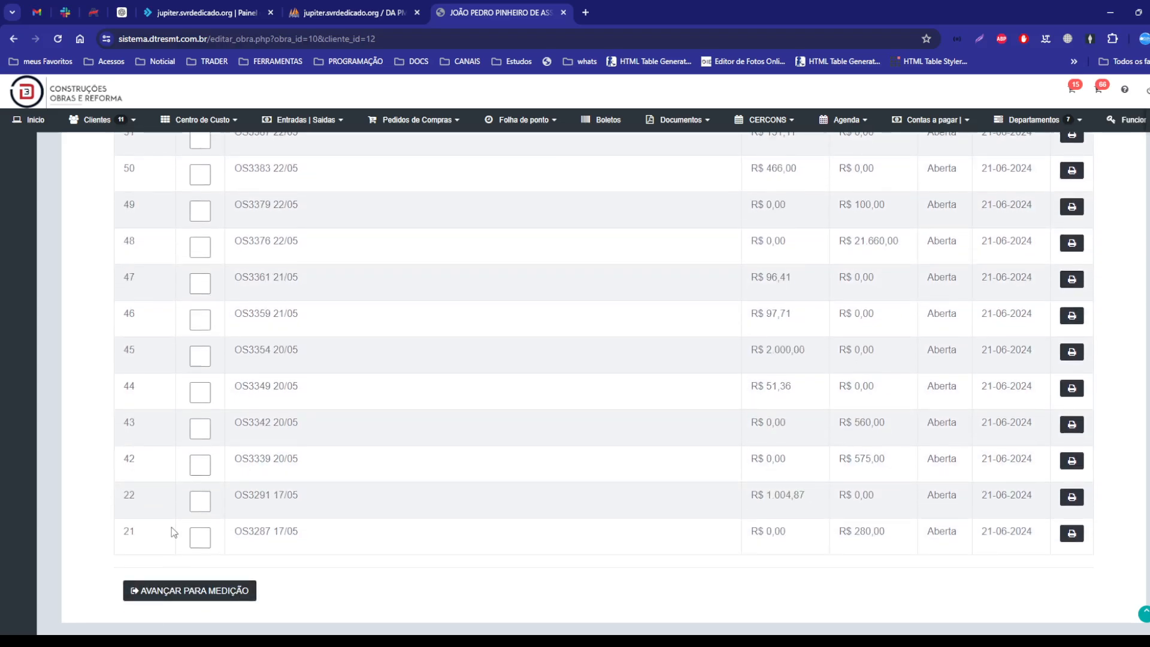
Step: Select the six oldest service orders, named with dates 17/05 and 20/05, and advance them to measurement
left_click(198, 538)
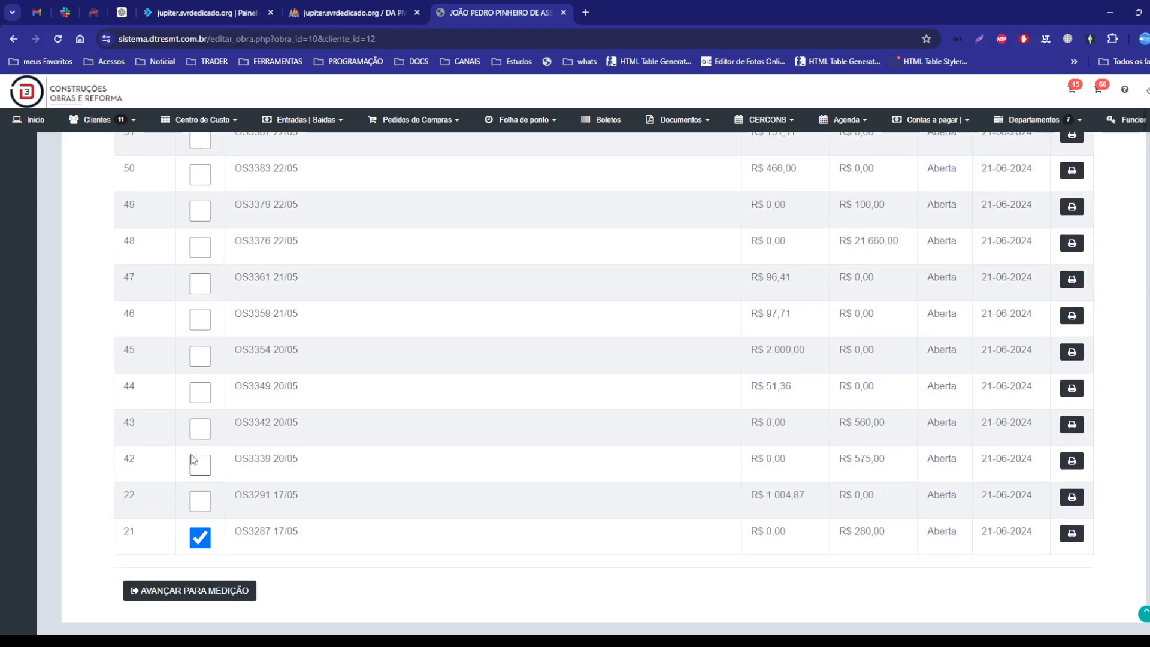
left_click(200, 429)
left_click(200, 356)
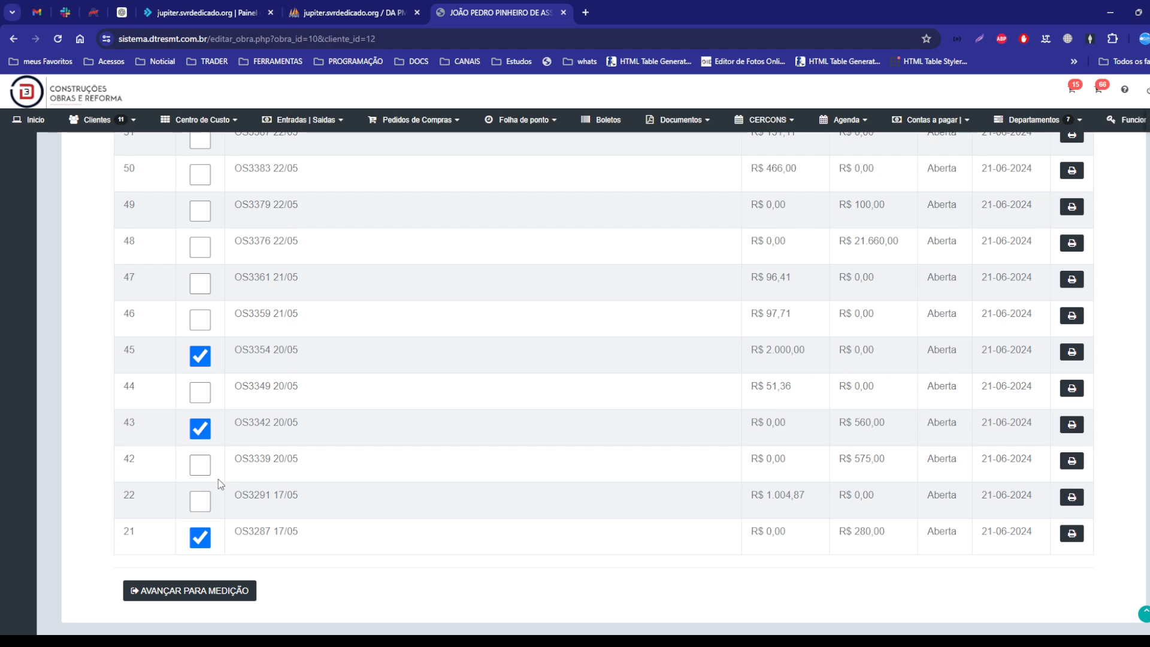
left_click(200, 465)
left_click(200, 393)
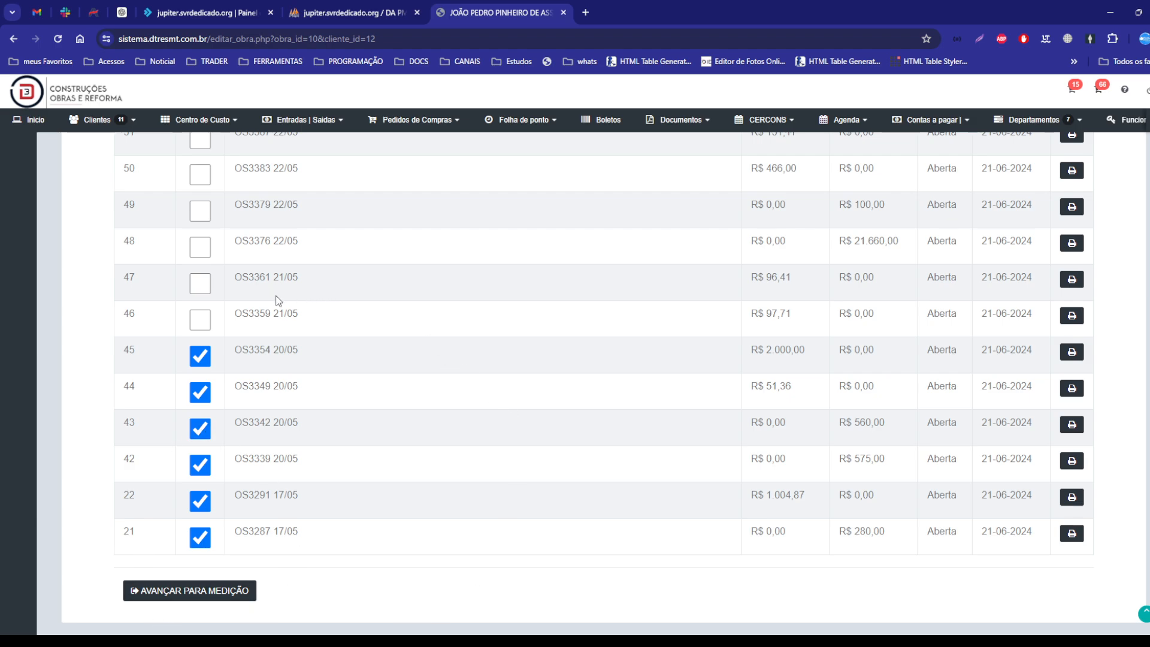
scroll(267, 480, "up", 6)
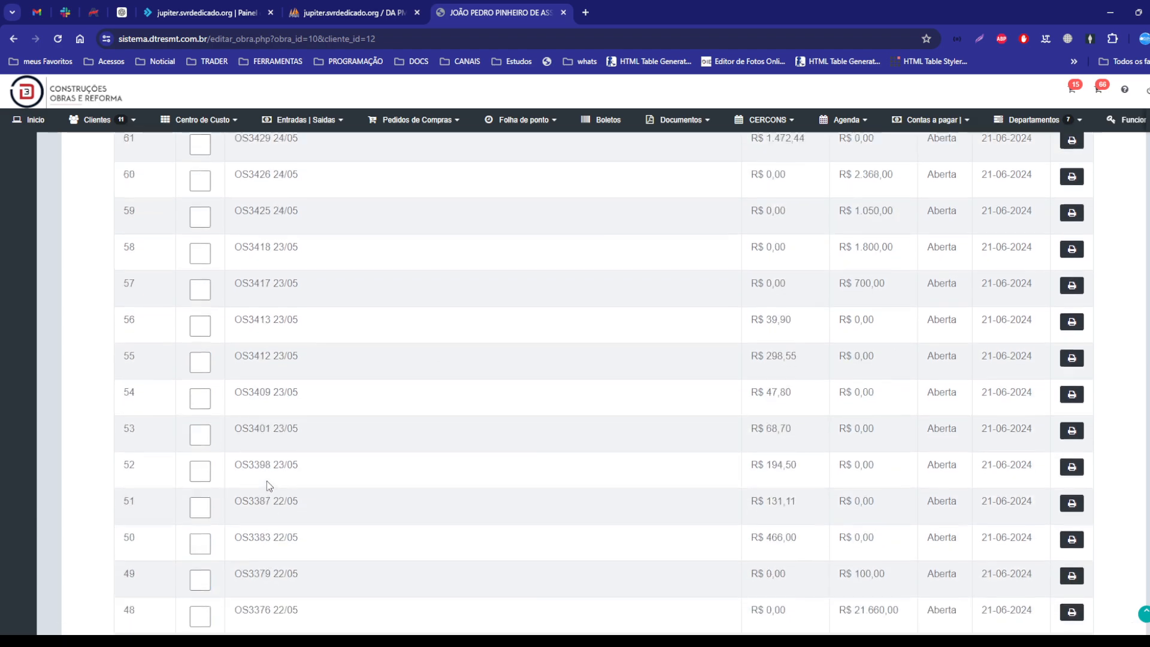
scroll(222, 492, "down", 5)
scroll(234, 488, "down", 1)
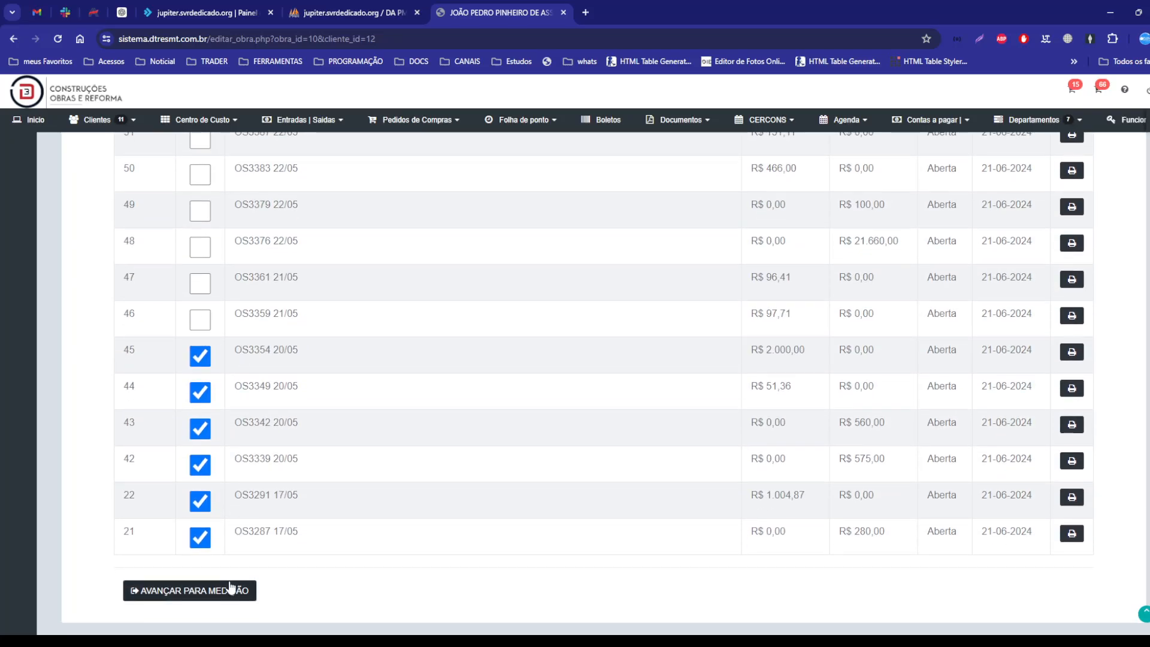
left_click(225, 593)
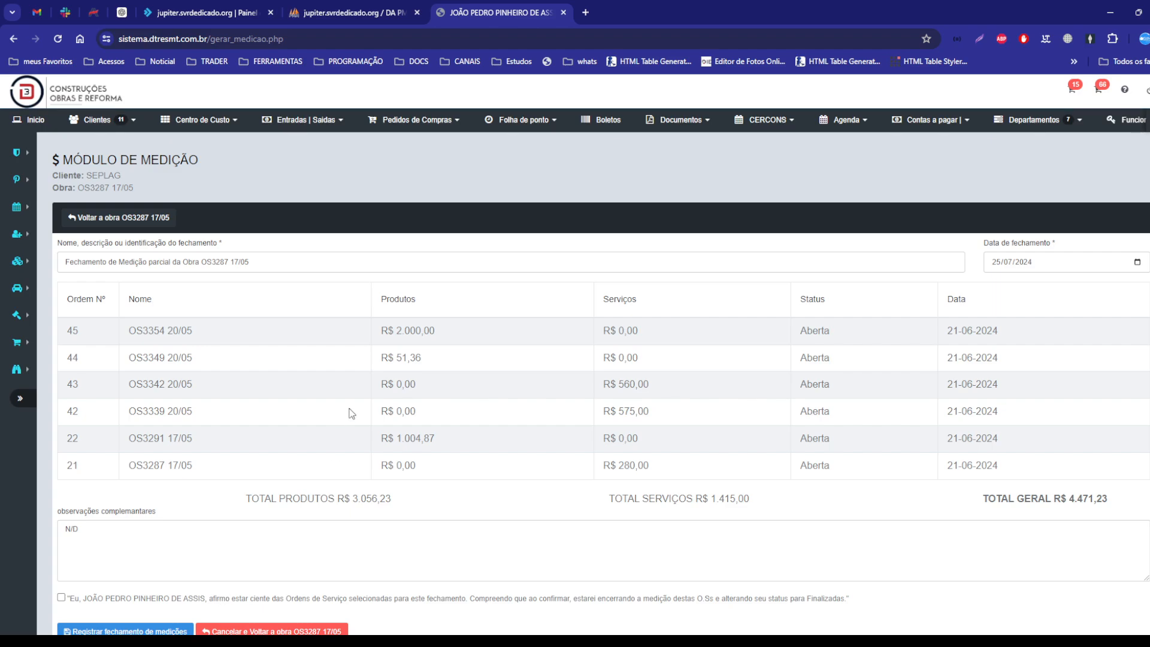
Step: Examine the measurement closing form, including its selected orders, totals, confirmation statement, module title, and the client and work shown
scroll(351, 413, "down", 1)
scroll(352, 413, "down", 1)
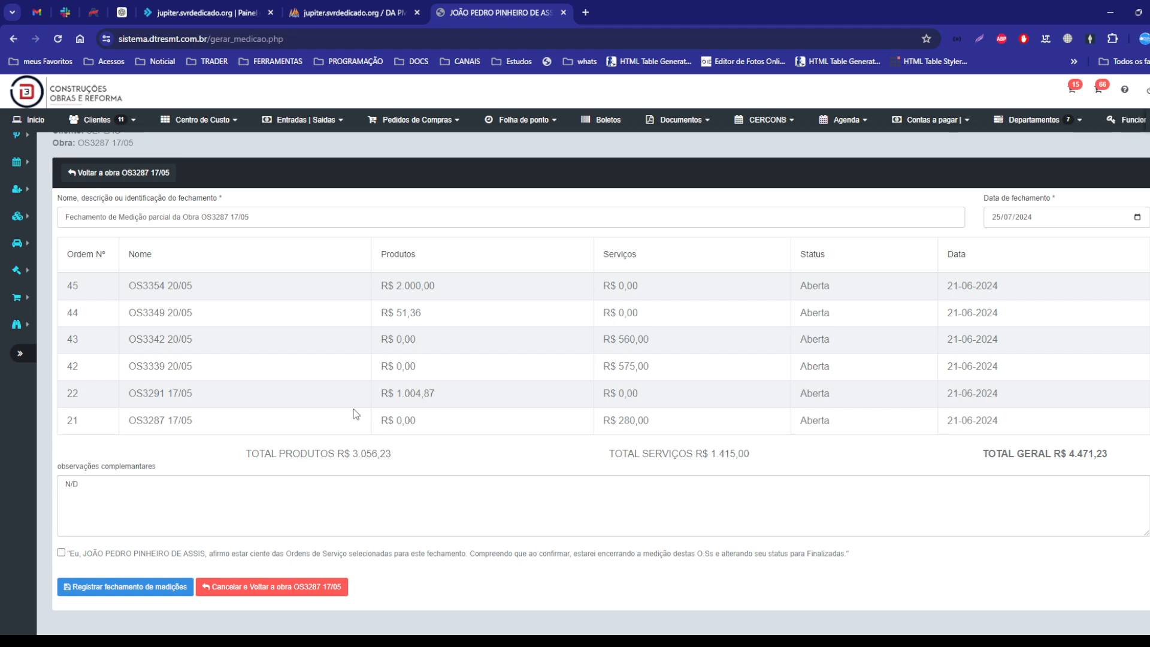
scroll(233, 312, "up", 1)
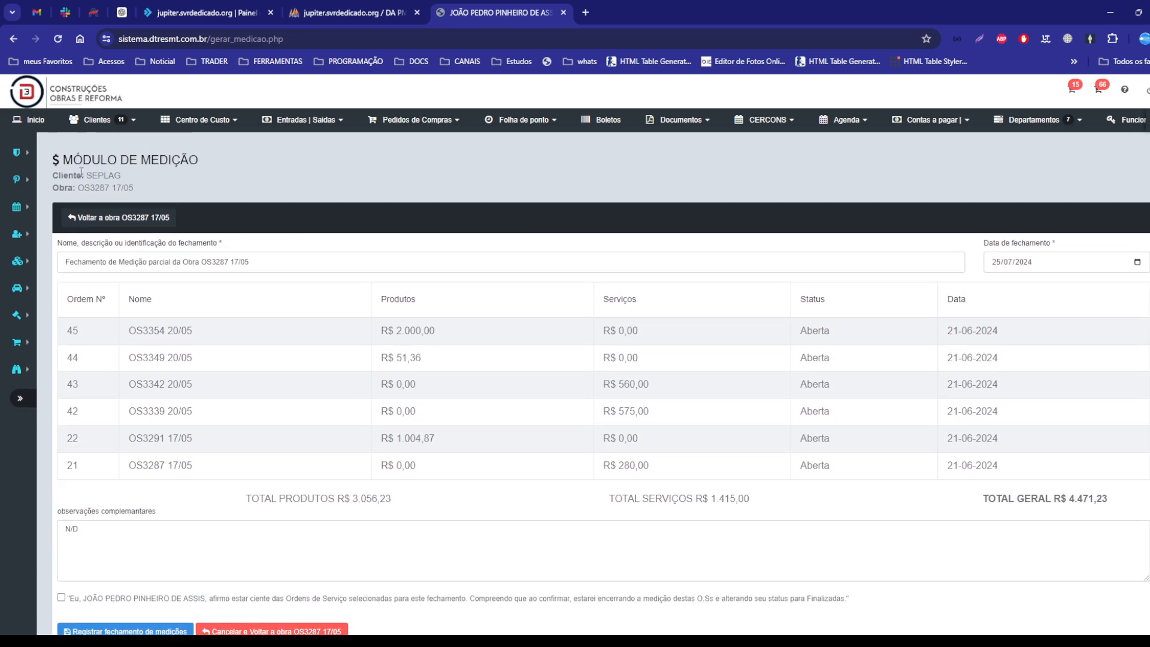
left_click_drag(64, 162, 263, 168)
left_click(262, 170)
left_click_drag(58, 175, 113, 175)
left_click_drag(112, 189, 160, 186)
left_click(138, 193)
left_click_drag(80, 186, 118, 172)
left_click_drag(52, 189, 154, 197)
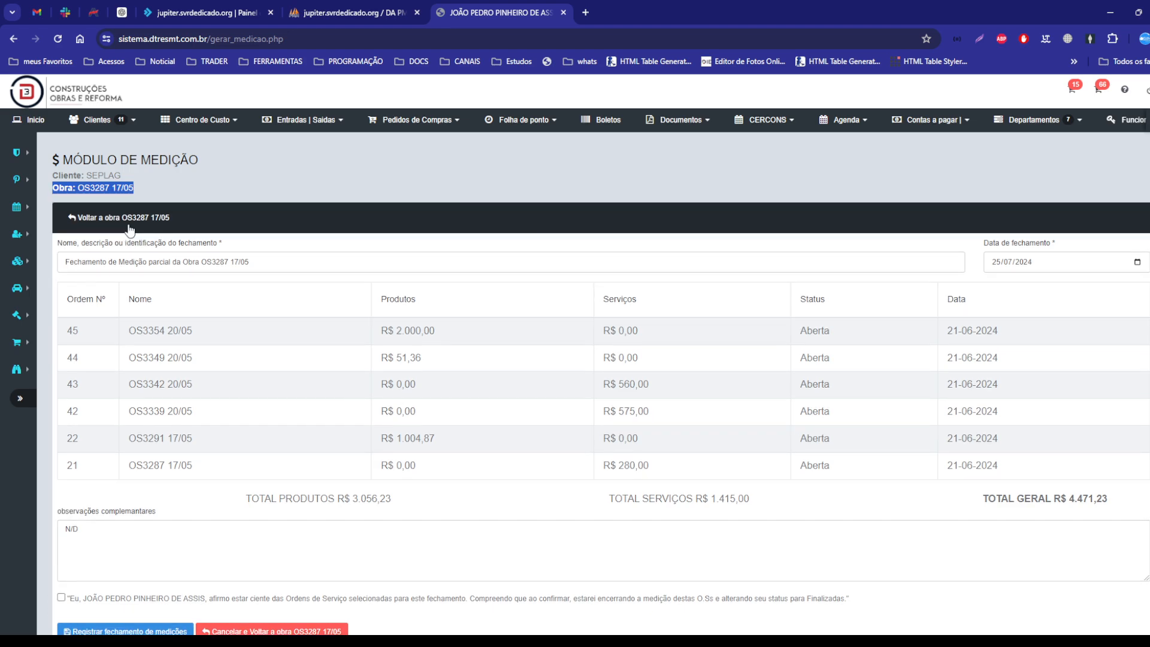
Step: Return to the SEDUC work and open its list of service orders available for generating a measurement
left_click(110, 217)
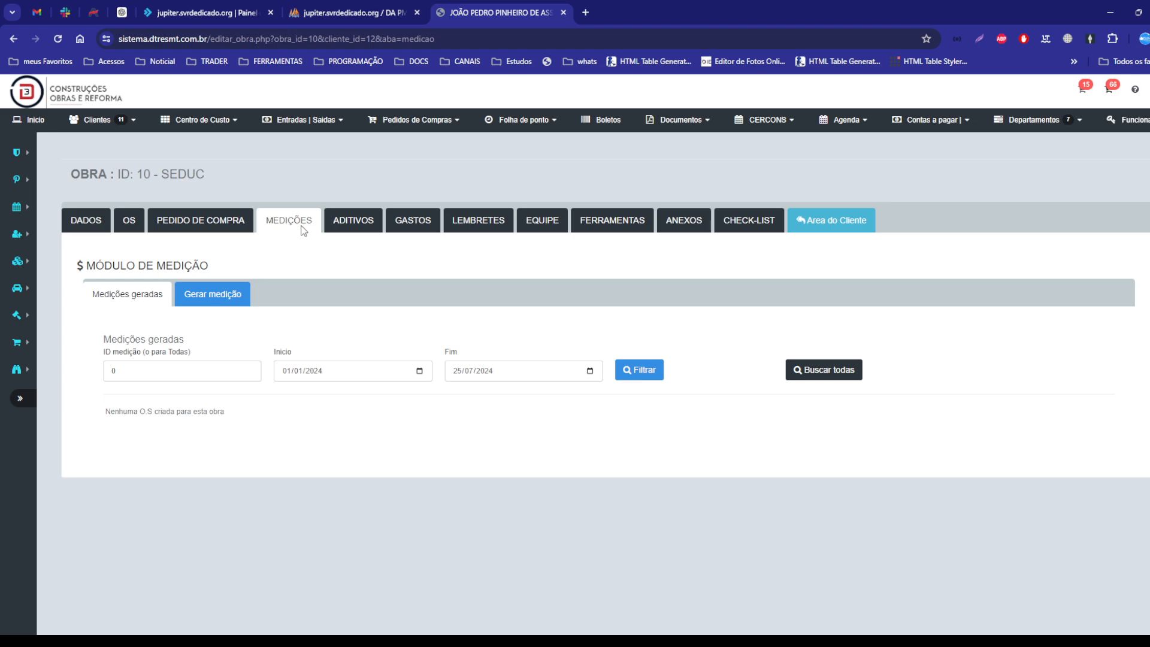
left_click(187, 299)
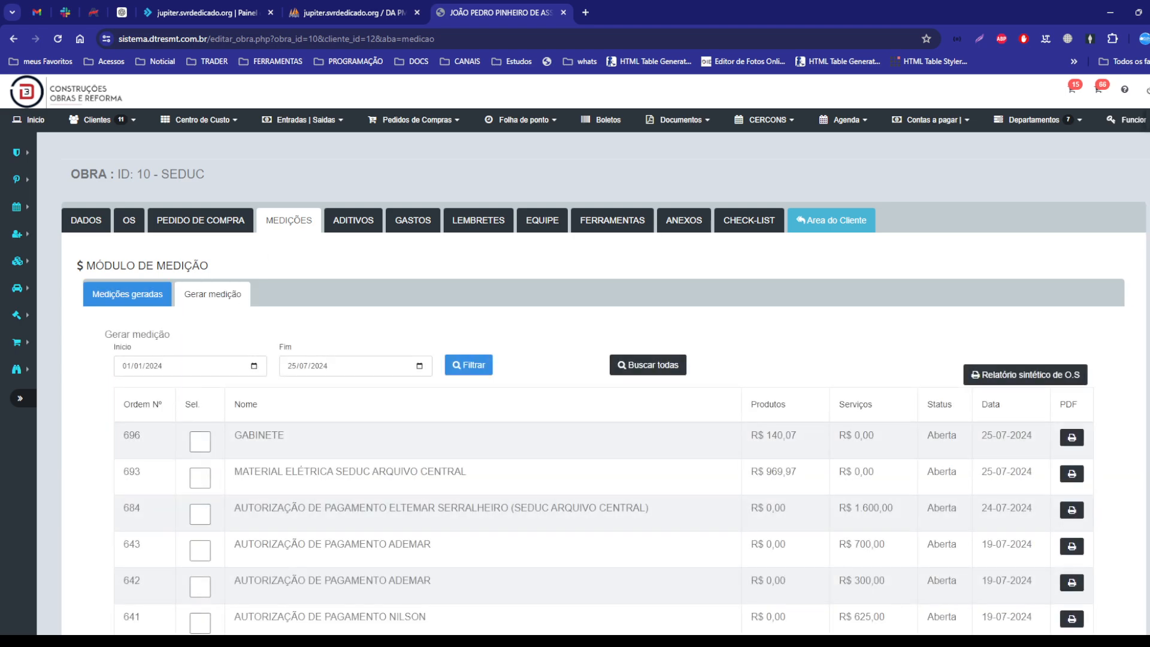
scroll(188, 630, "down", 20)
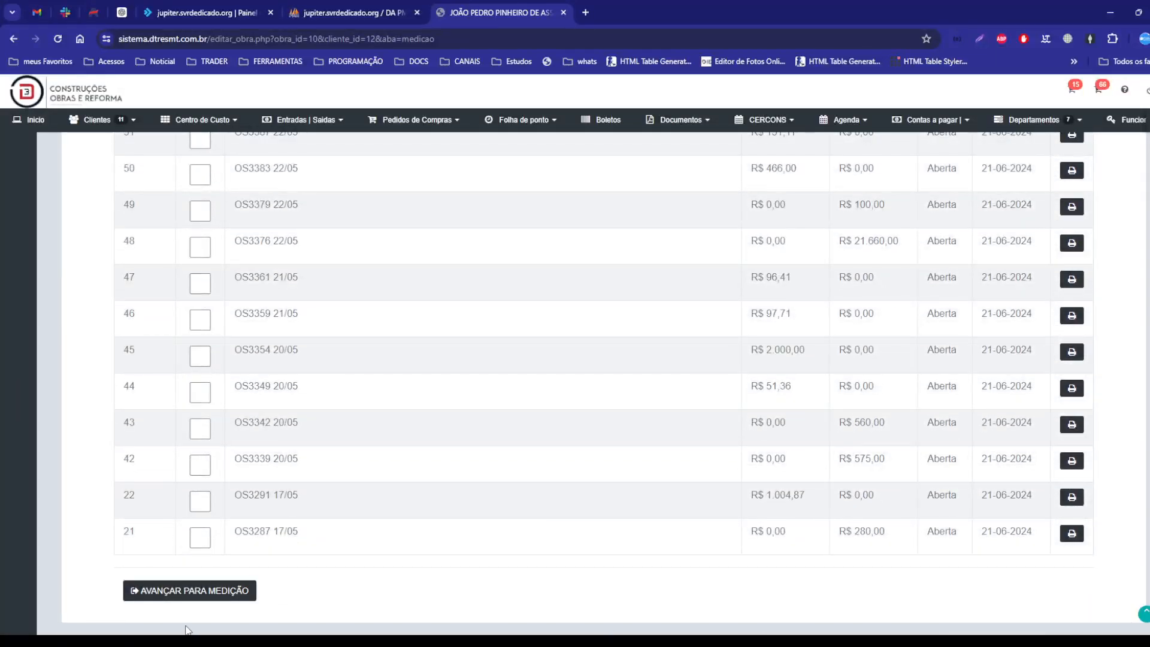
Step: Select service orders 21, 22, 42, 43, 44 and 45 and advance them to measurement
left_click(201, 538)
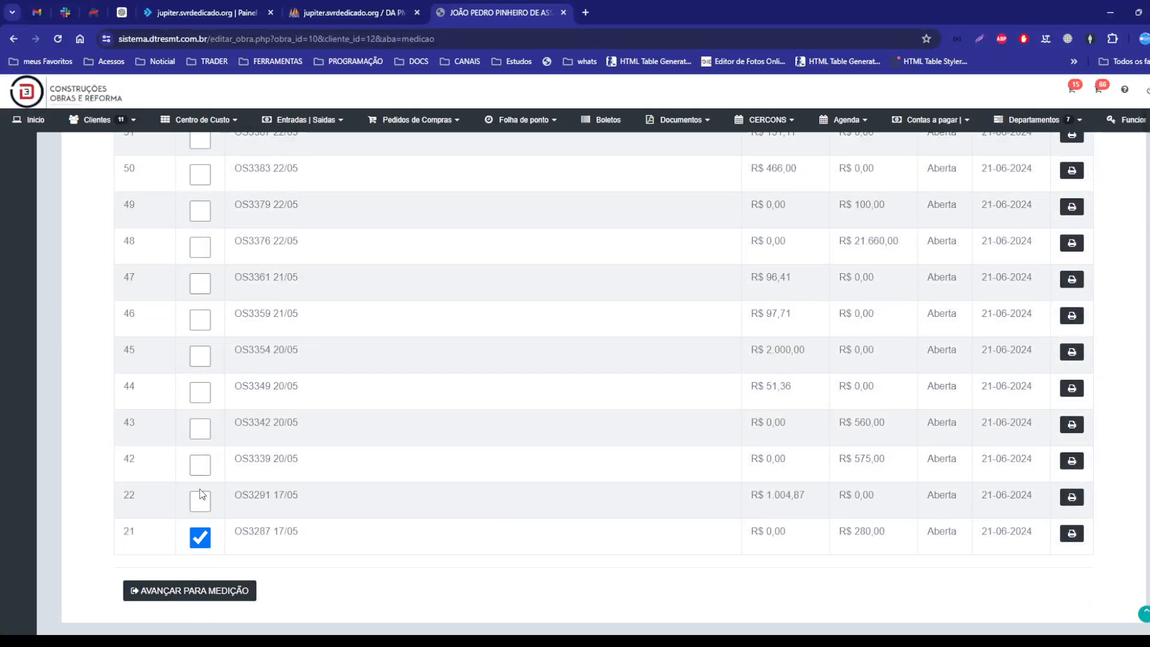
left_click(200, 501)
left_click(198, 466)
left_click(200, 429)
left_click(200, 393)
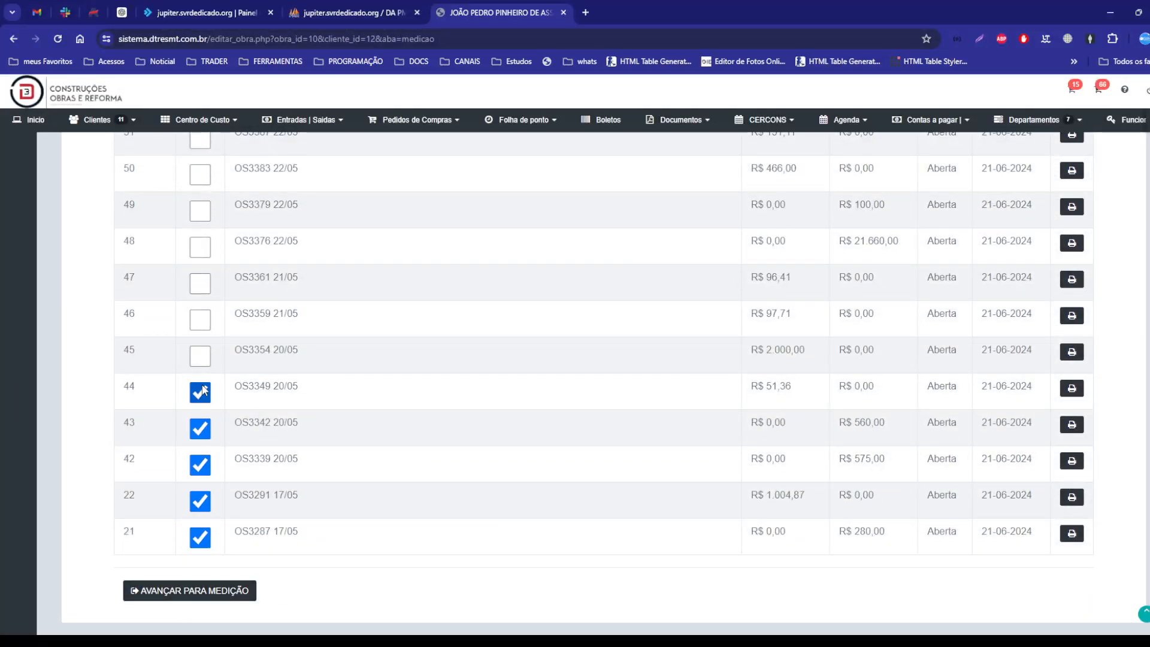
left_click(200, 357)
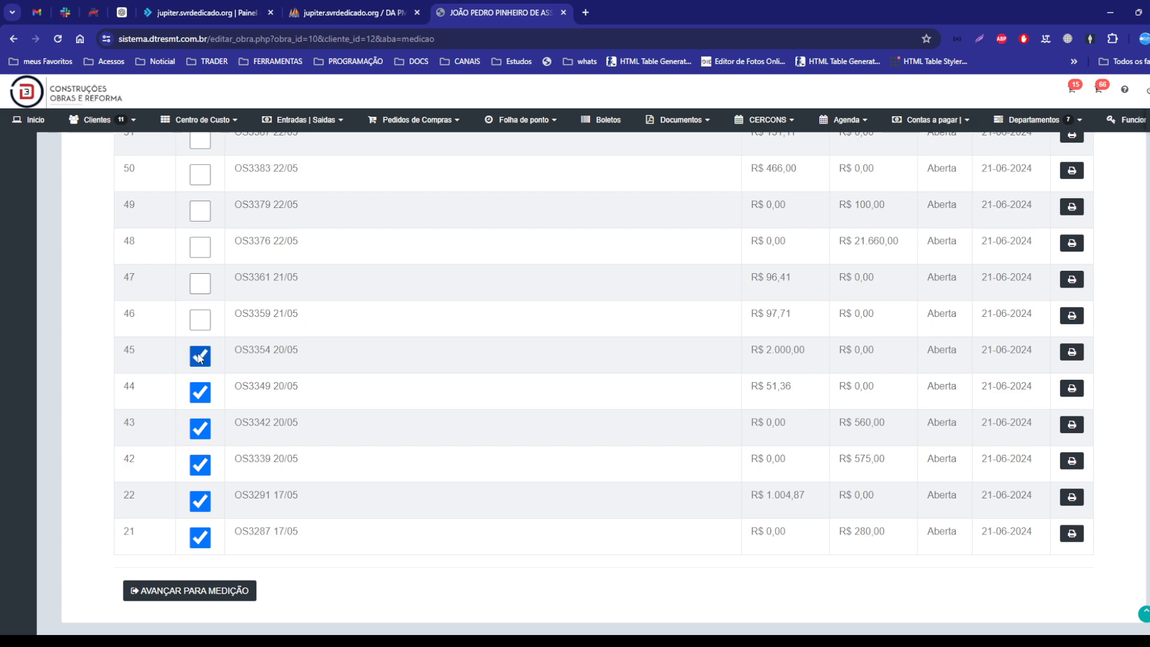
left_click(189, 596)
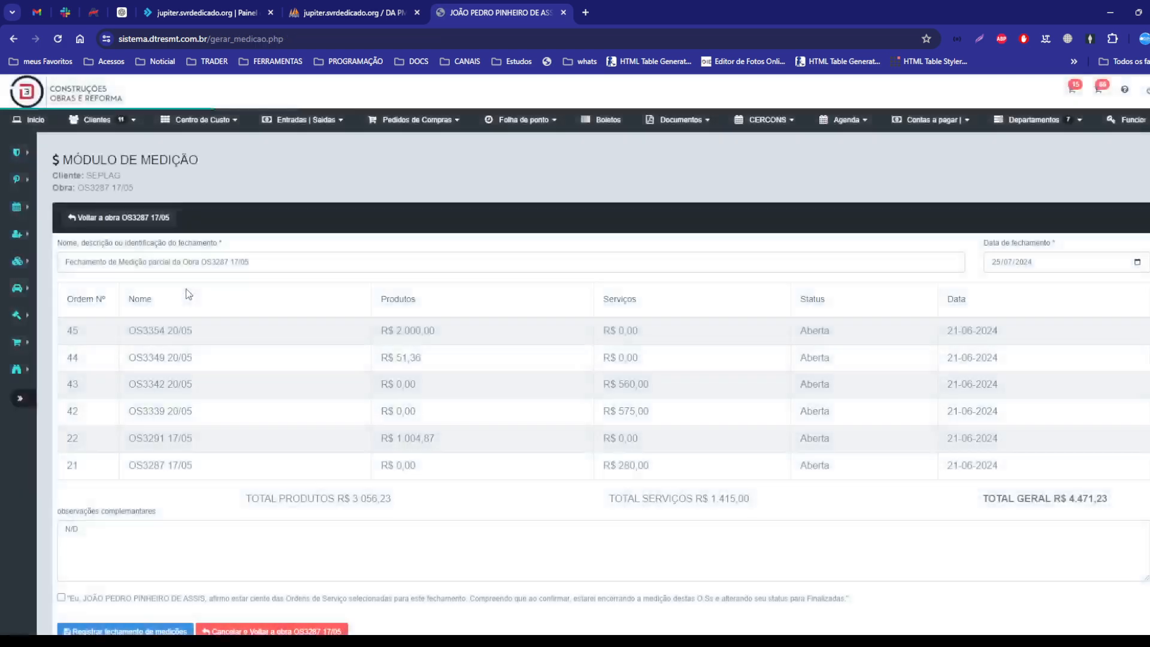
Step: Review the measurement closing form and its field for the closing's name, description or identification
scroll(158, 226, "down", 1)
scroll(158, 225, "up", 1)
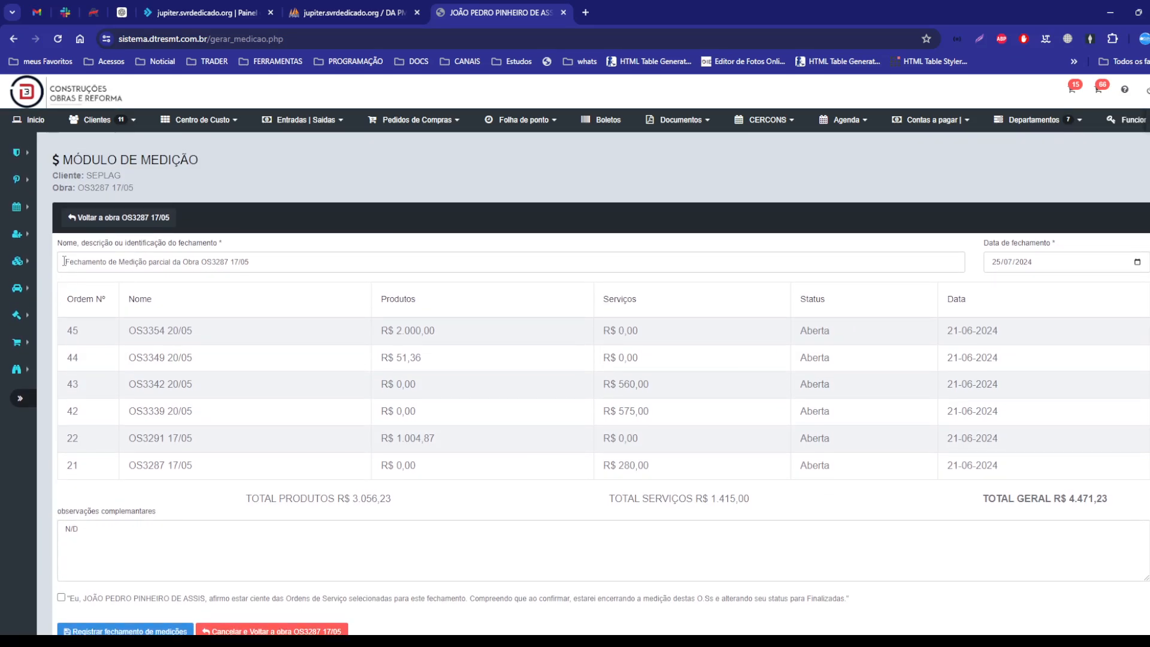
left_click_drag(62, 247, 212, 259)
left_click(376, 283)
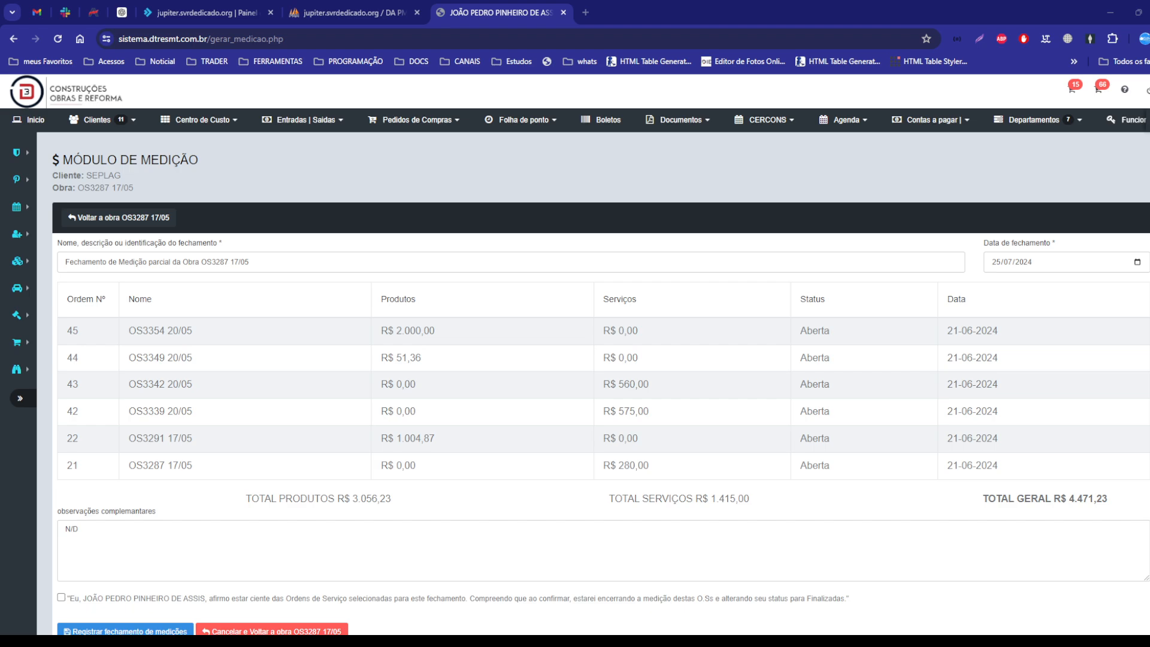
Step: Try replacing the closing name with "zzzzz" and undo the replacement
left_click(281, 262)
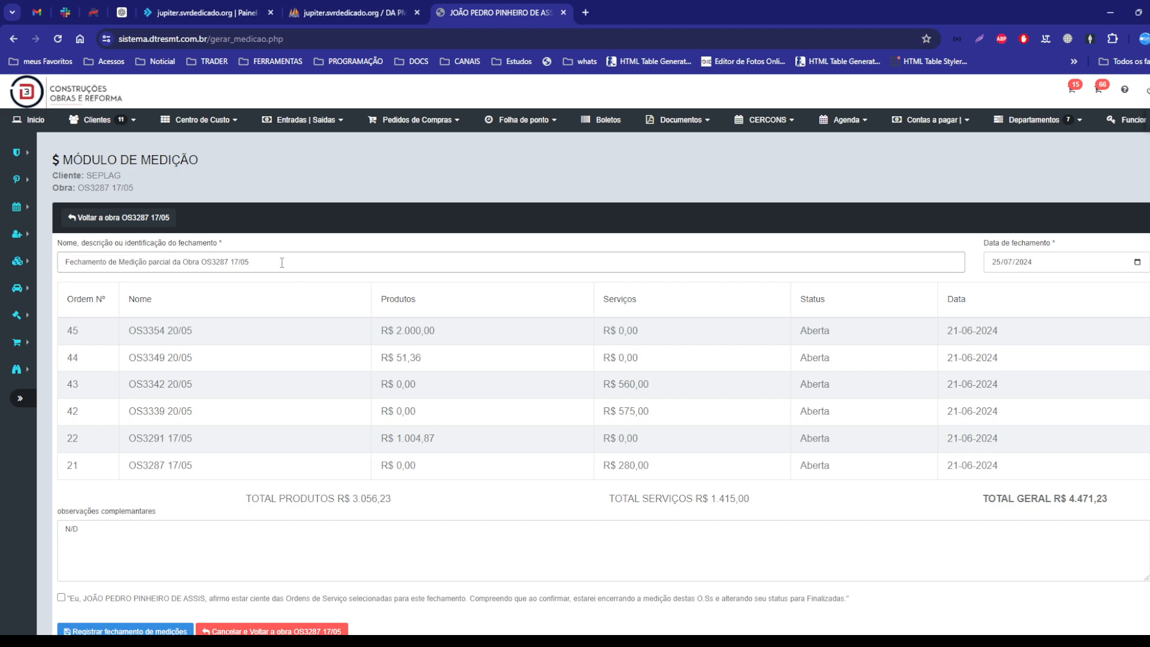
triple_click(282, 262)
type("zzzzz")
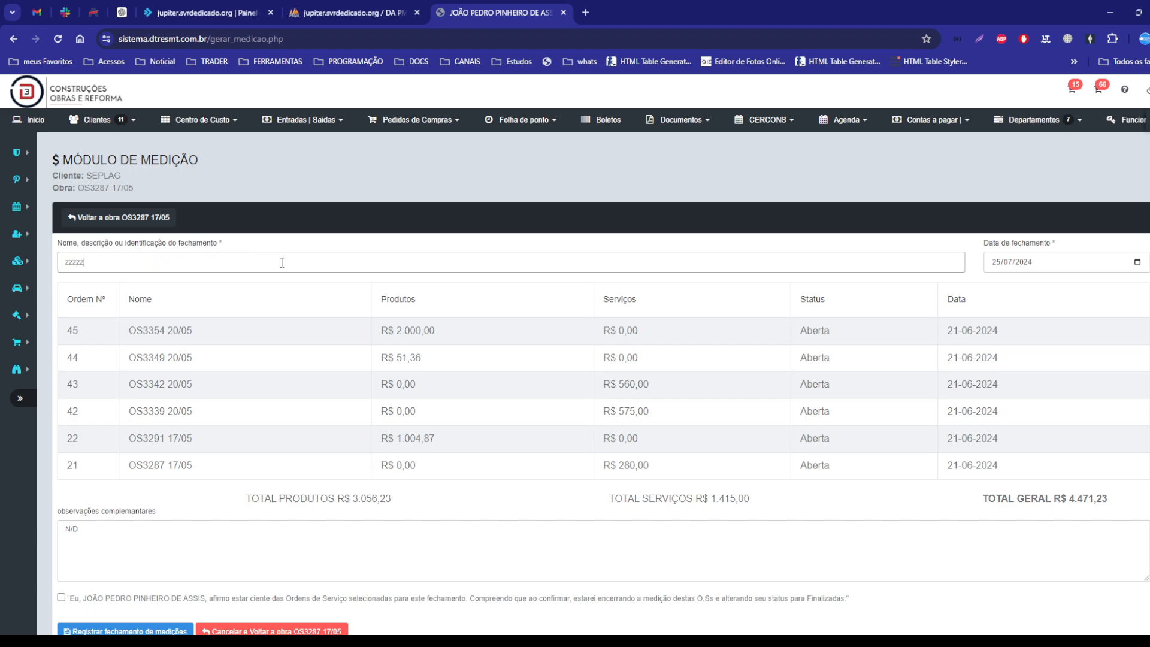
key("ctrl+z")
Step: Try adding the sample text "- fsfsdfsdfsdfsdfsdfs" at the end of the closing name and delete it again
left_click(300, 268)
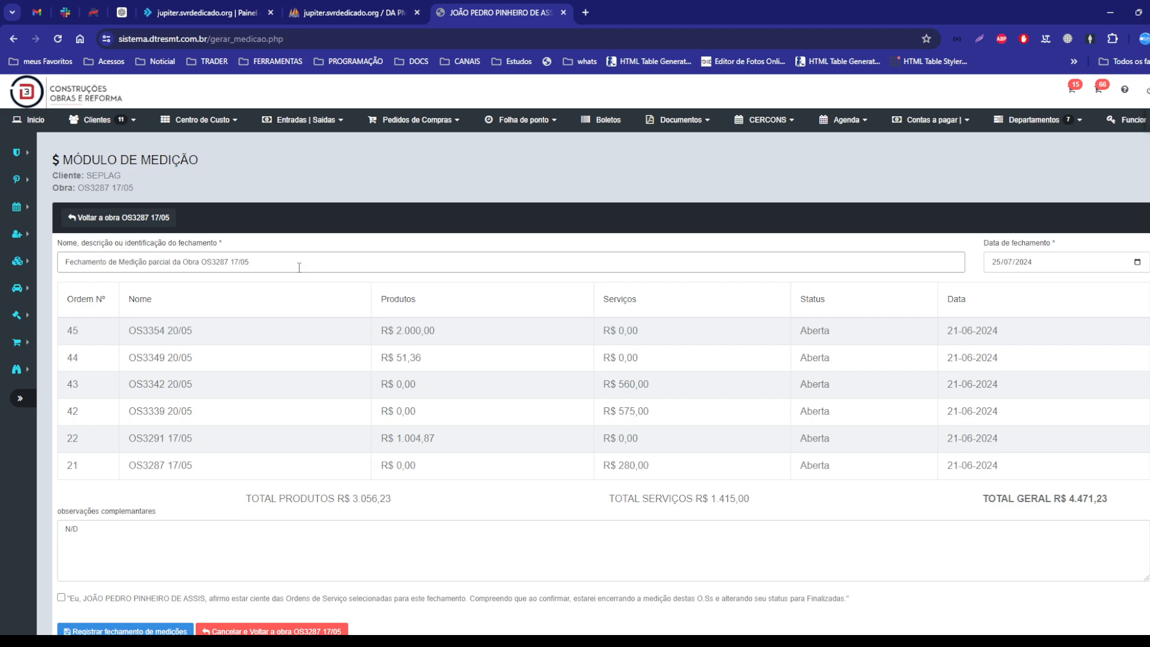
type("- fsfsdfsdfsdfsdfsdfs")
key("BackSpace")
key("BackSpace")
key("BackSpace")
key("BackSpace")
key("BackSpace")
key("BackSpace")
key("BackSpace")
key("BackSpace")
key("BackSpace")
key("BackSpace")
key("BackSpace")
key("BackSpace")
key("BackSpace")
key("BackSpace")
key("BackSpace")
key("BackSpace")
key("BackSpace")
key("BackSpace")
Step: Copy the whole closing name, clear the field and paste the same name back
left_click_drag(264, 262, 57, 286)
key("ctrl+c")
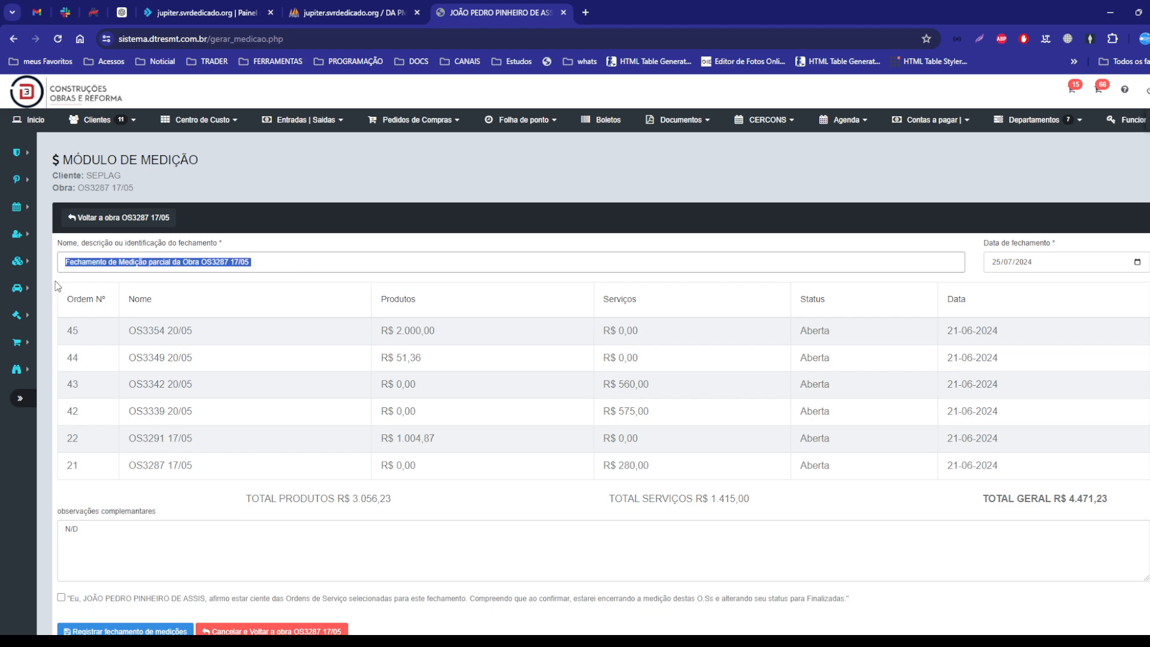
key("BackSpace")
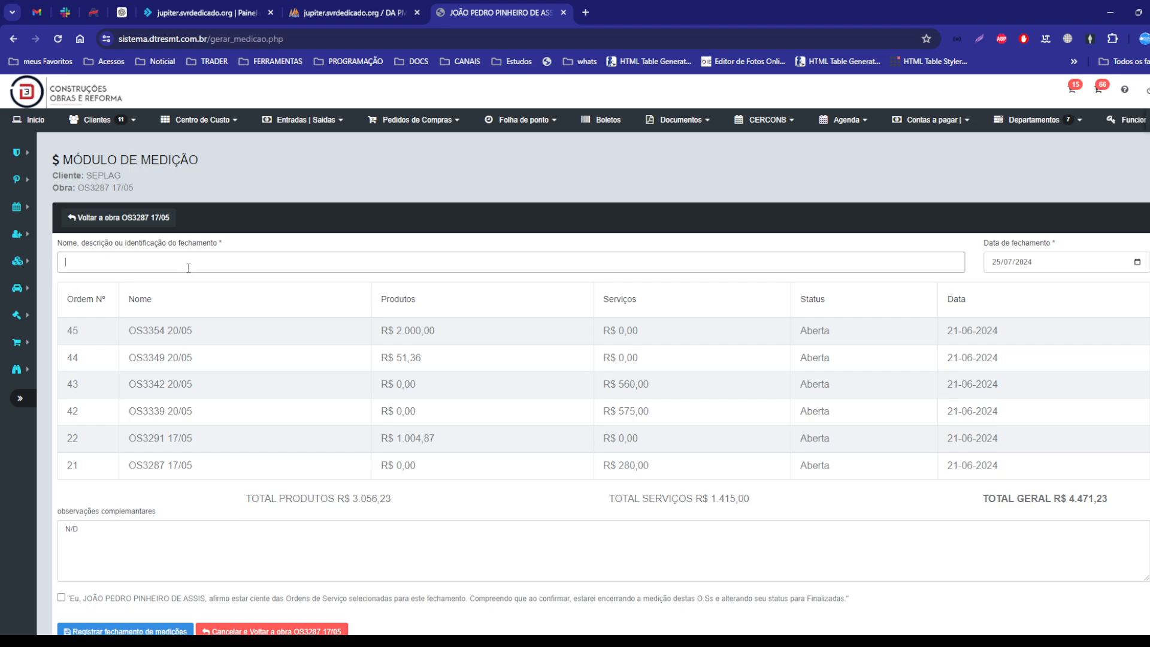
key("ctrl+v")
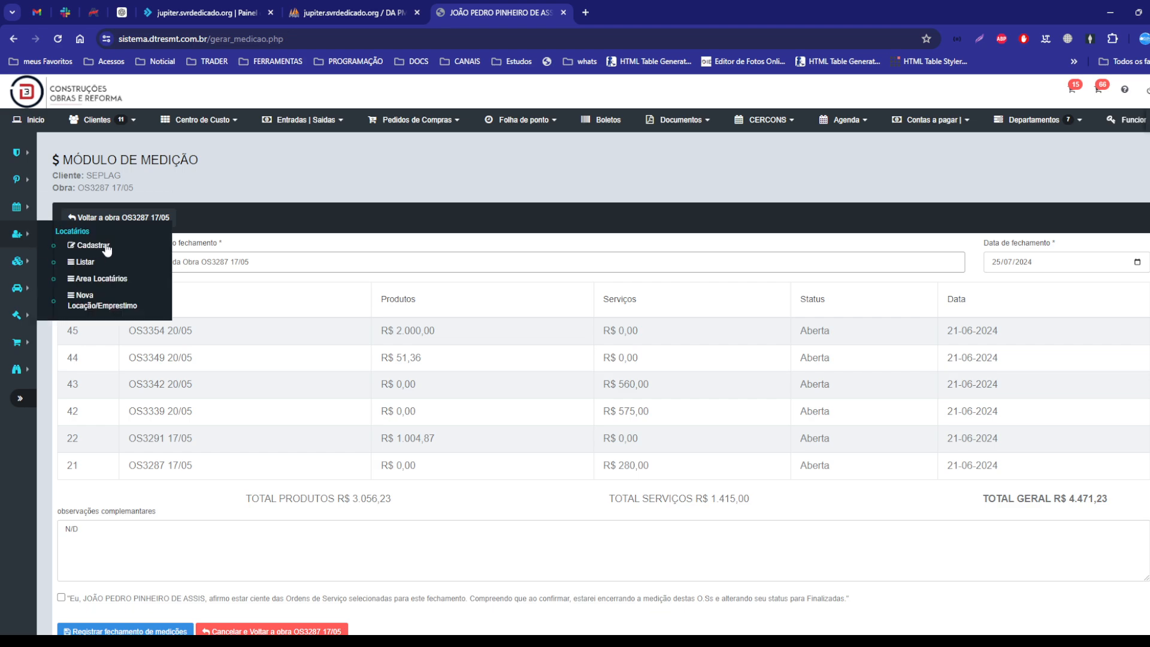
Step: Examine the label of the closing name field and the default name it contains
left_click_drag(58, 247, 248, 246)
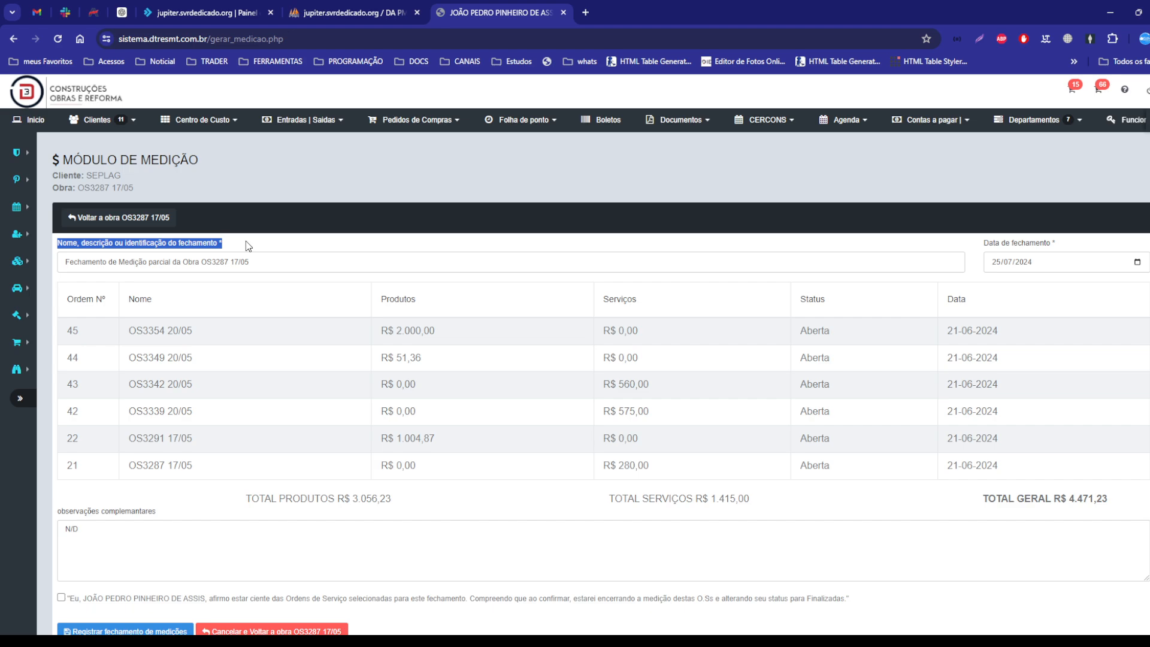
left_click_drag(247, 263, 63, 266)
left_click(250, 266)
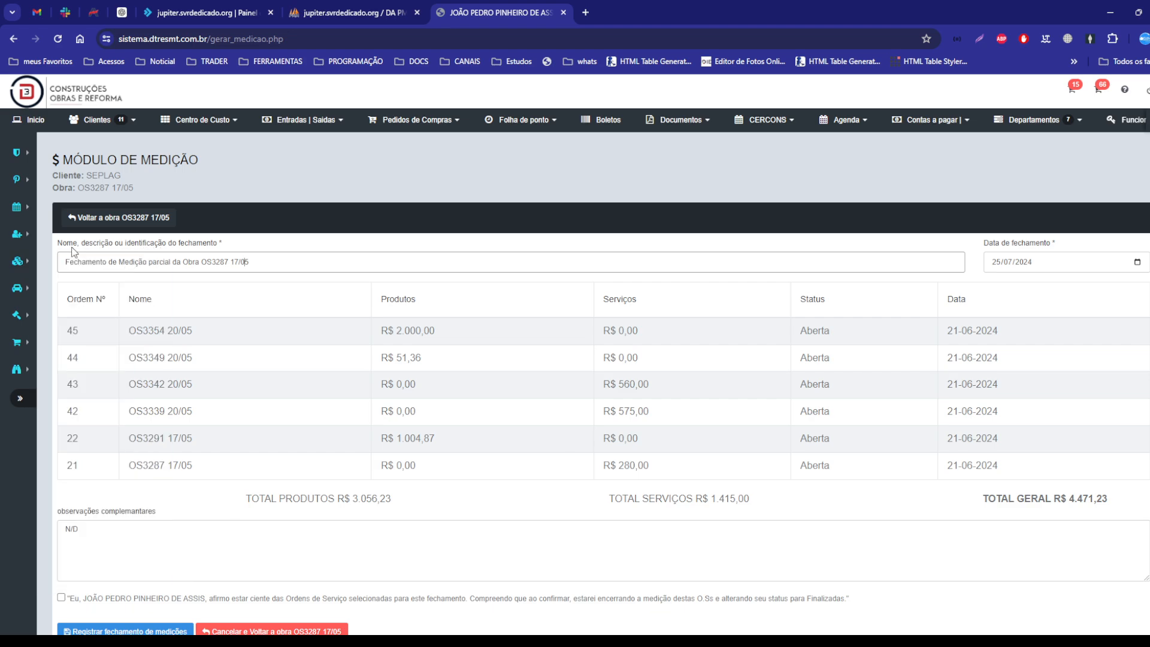
left_click_drag(63, 246, 290, 243)
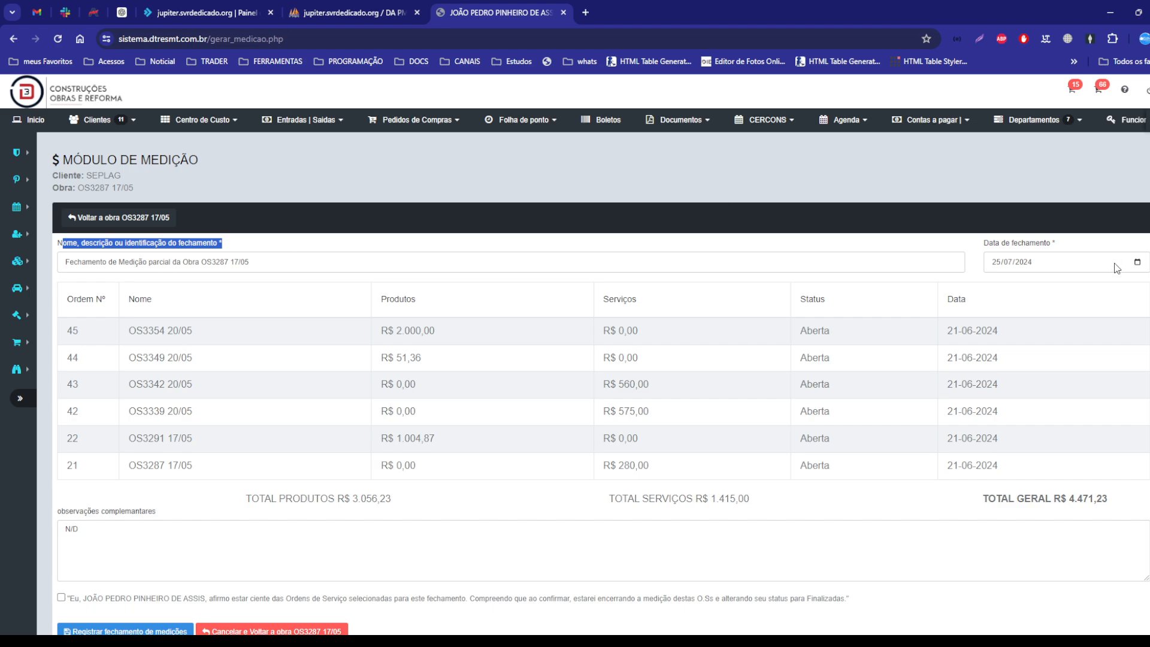
key("alt+Tab")
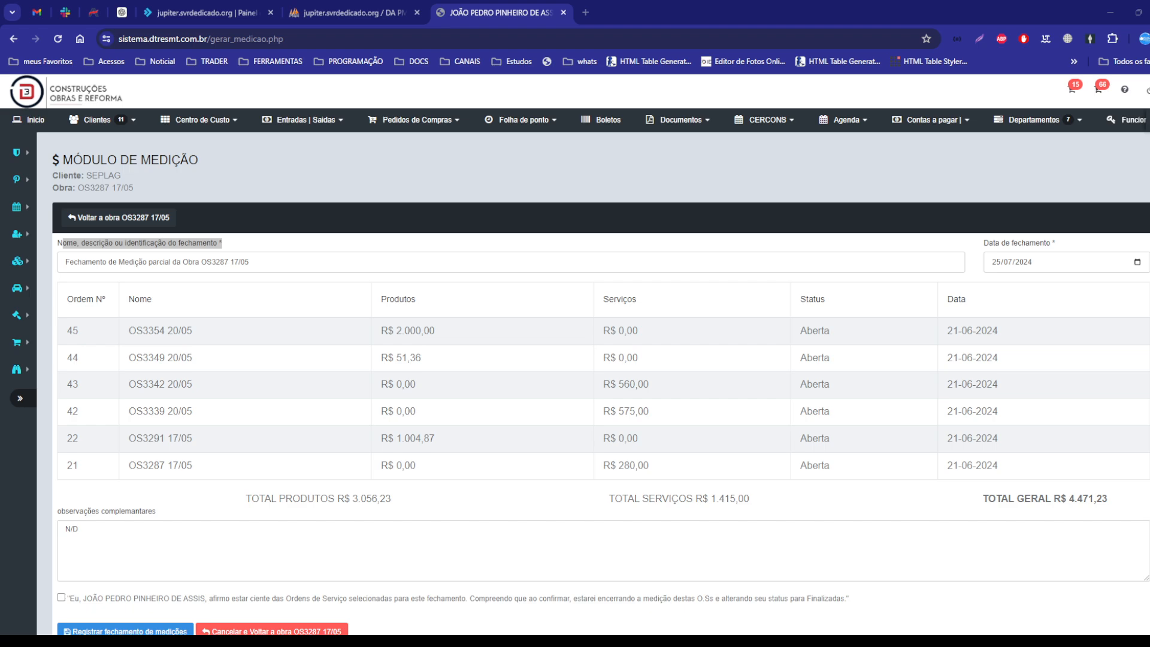
left_click(1082, 336)
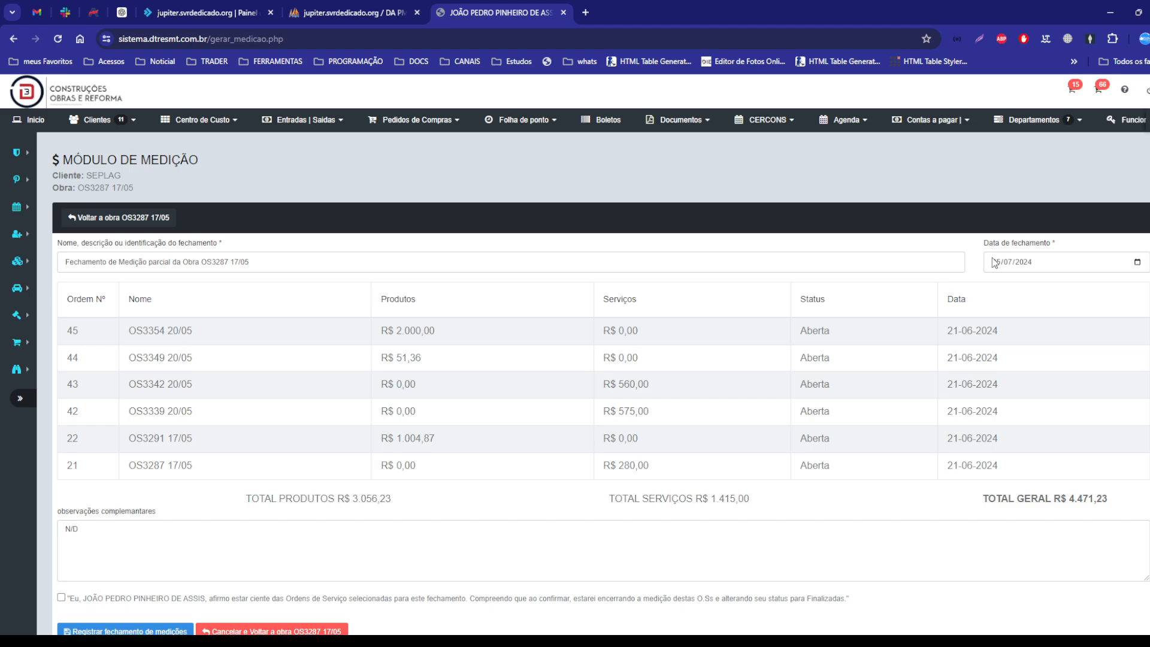
Step: Examine the closing date field and its calendar, along with the closing name, without choosing another date
left_click_drag(985, 265, 1045, 264)
left_click(1061, 312)
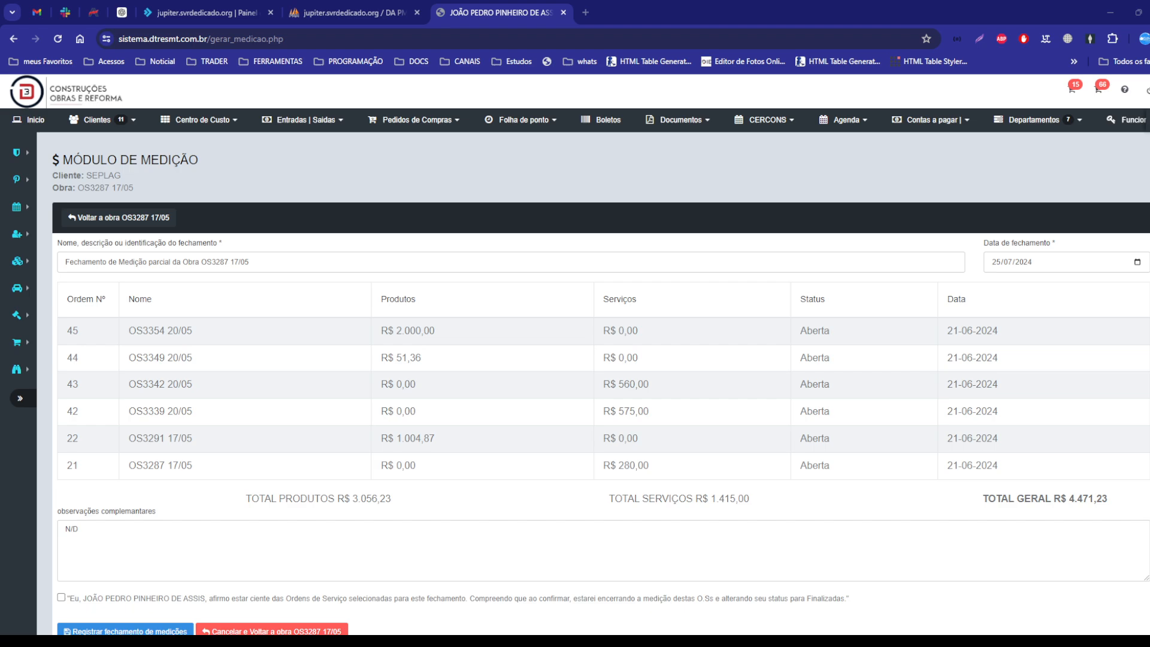
left_click(1055, 413)
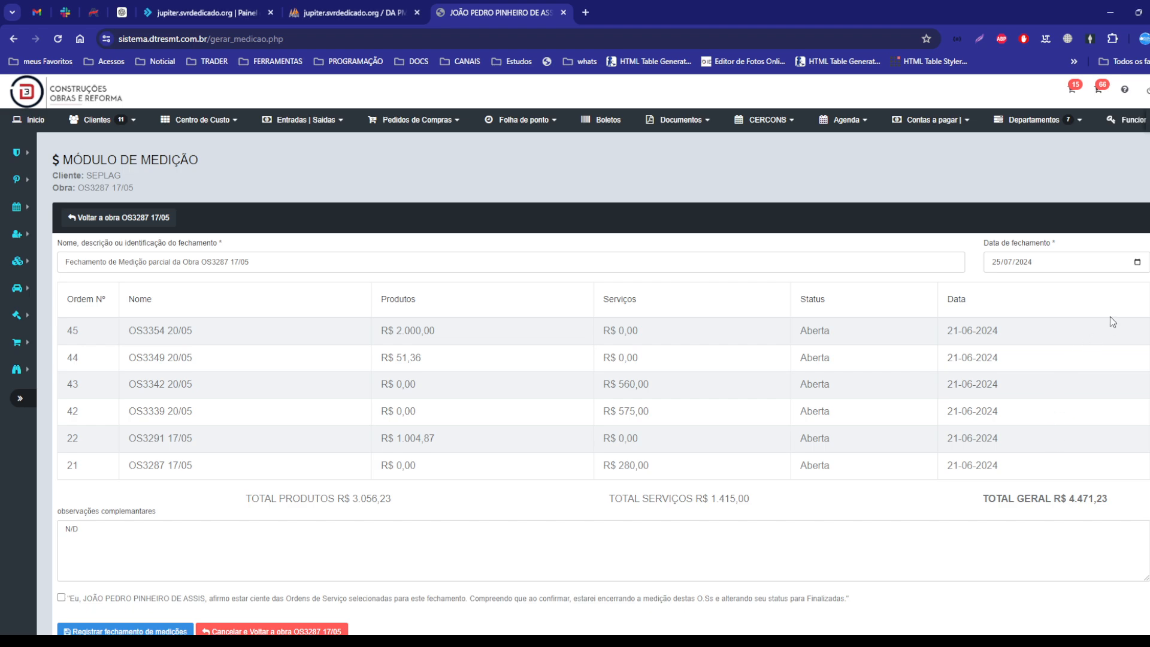
left_click(1136, 264)
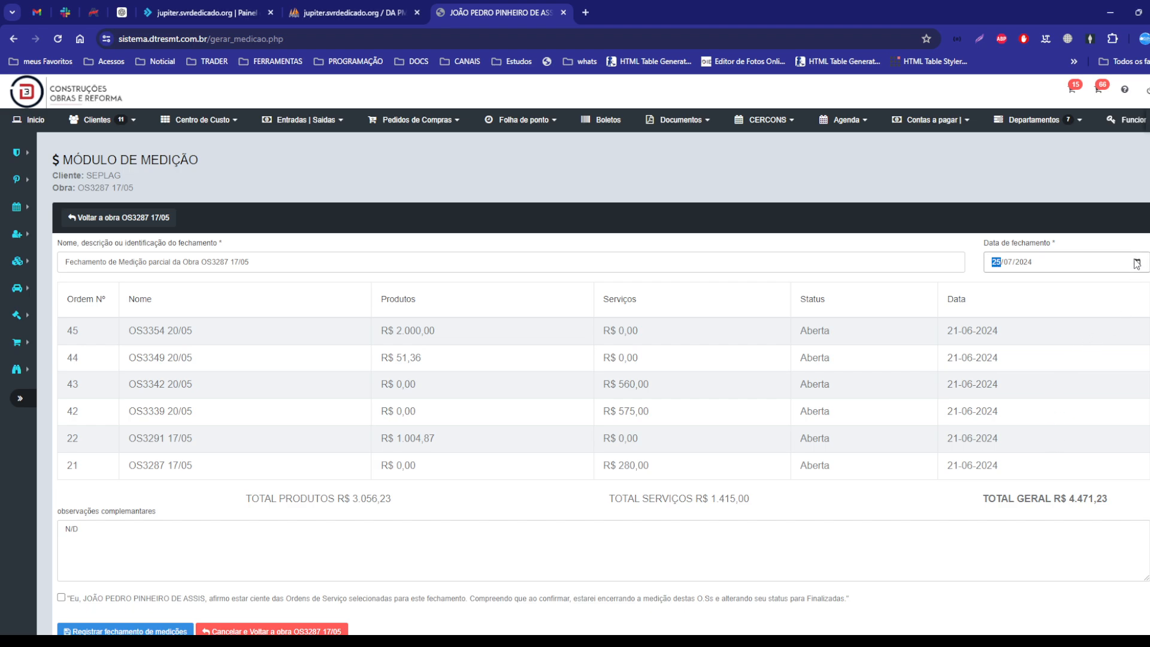
left_click(1124, 289)
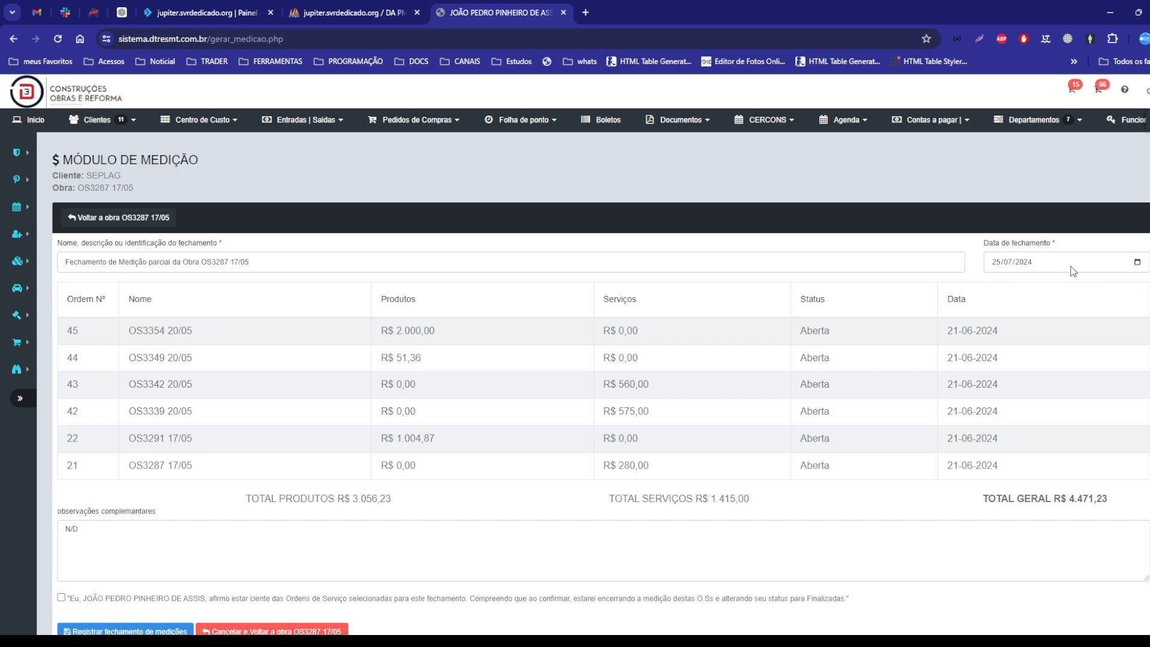
left_click(1134, 267)
left_click_drag(1104, 321, 1018, 473)
left_click(1104, 314)
left_click_drag(67, 262, 272, 247)
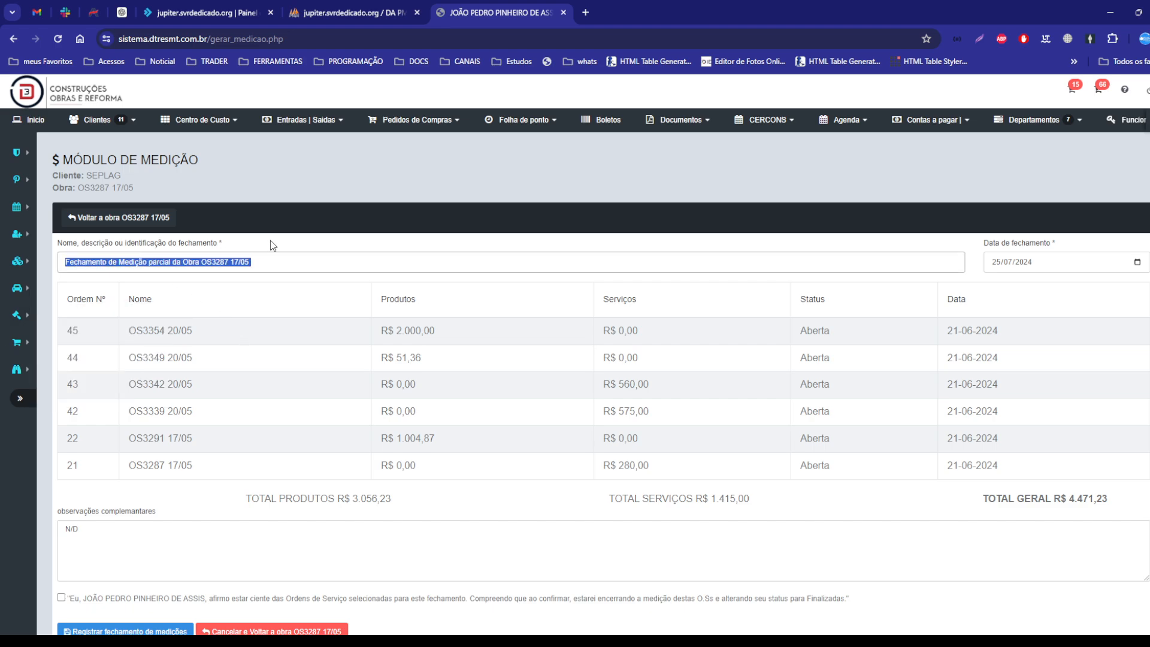
left_click(1140, 269)
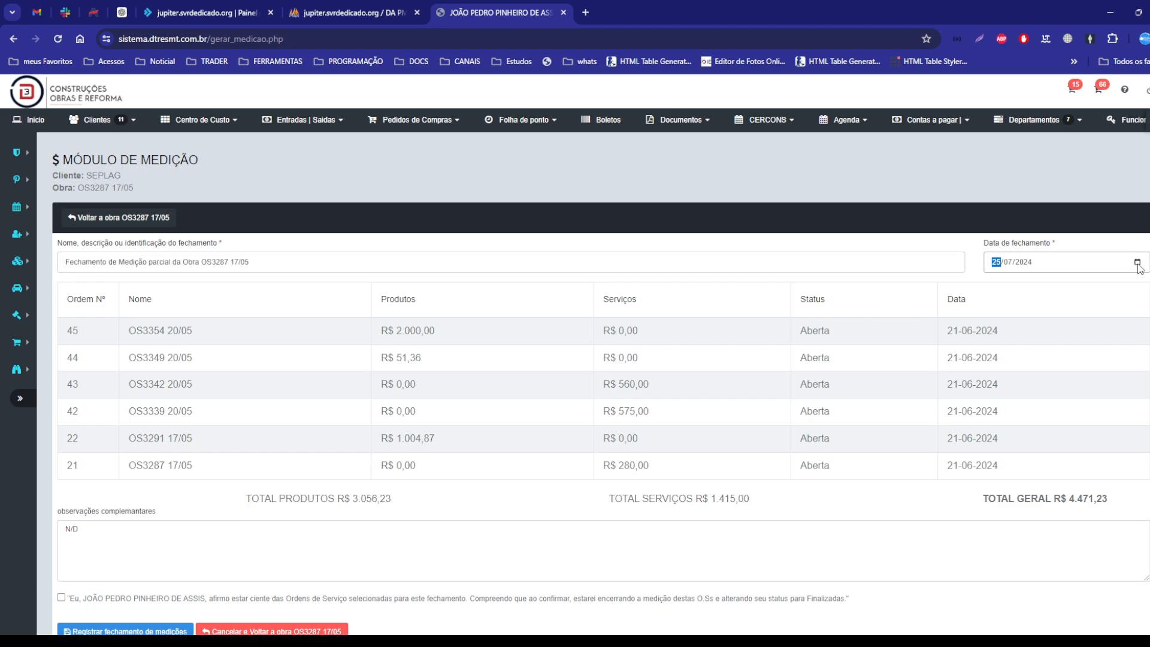
left_click(908, 321)
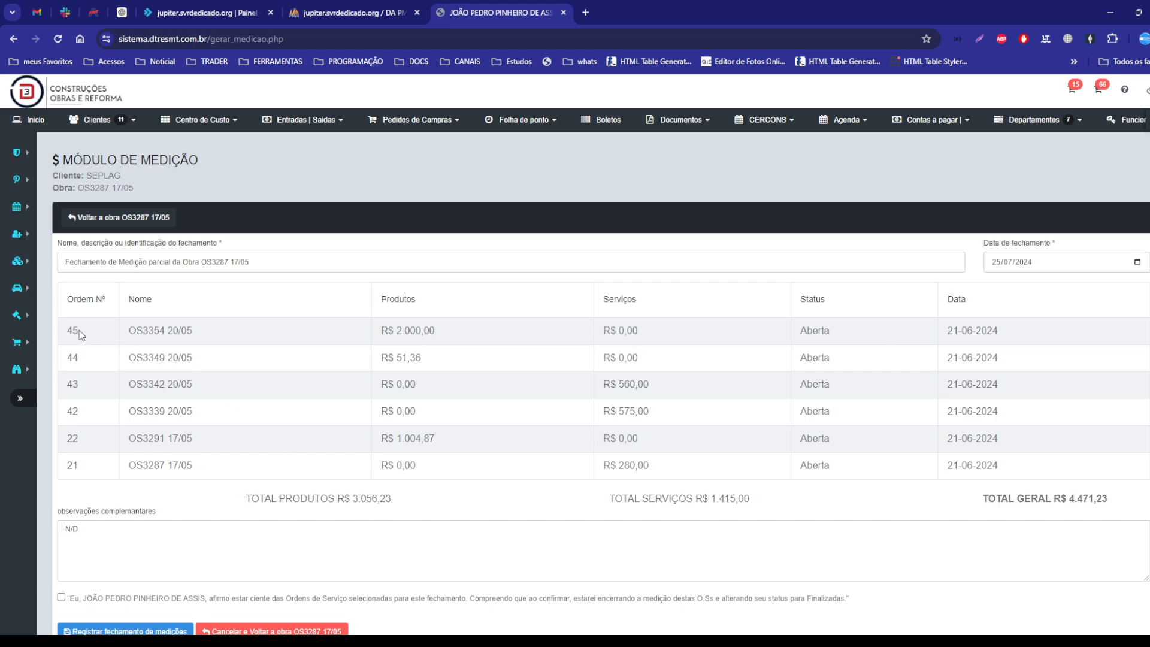
Step: Examine the selected orders' numbers, names, product and service values, statuses and dates in the closing table
left_click_drag(67, 332, 88, 343)
double_click(71, 357)
left_click_drag(128, 331, 195, 335)
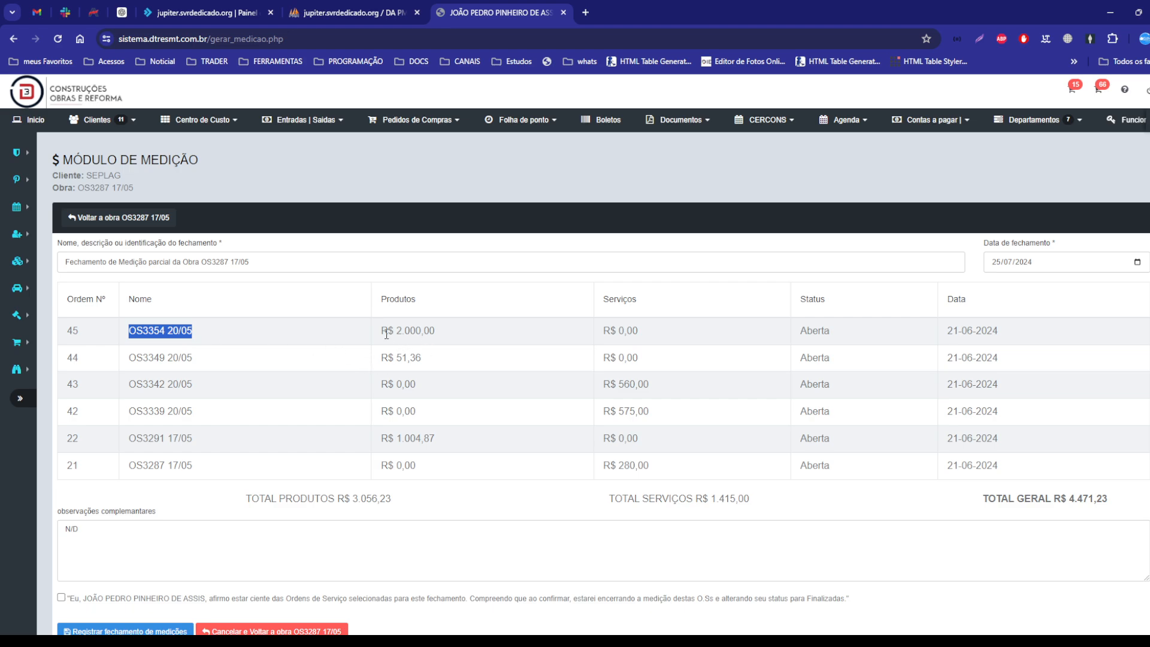
left_click(264, 339)
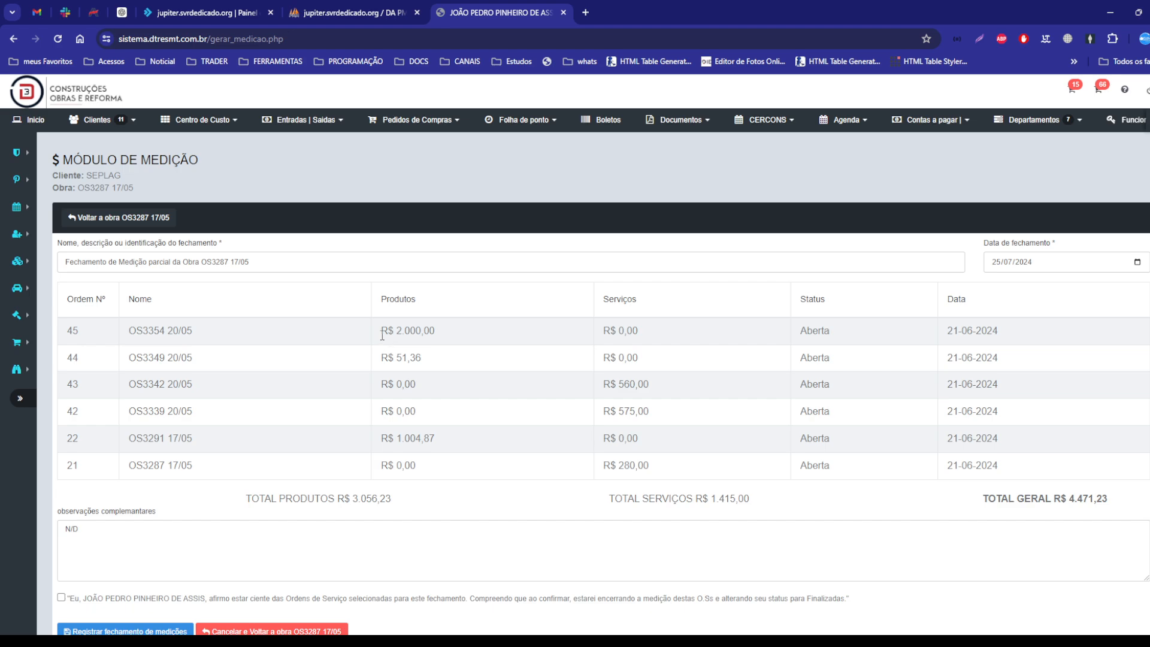
left_click_drag(382, 336, 465, 330)
left_click_drag(604, 331, 642, 331)
left_click_drag(799, 331, 874, 333)
left_click_drag(950, 333, 1048, 340)
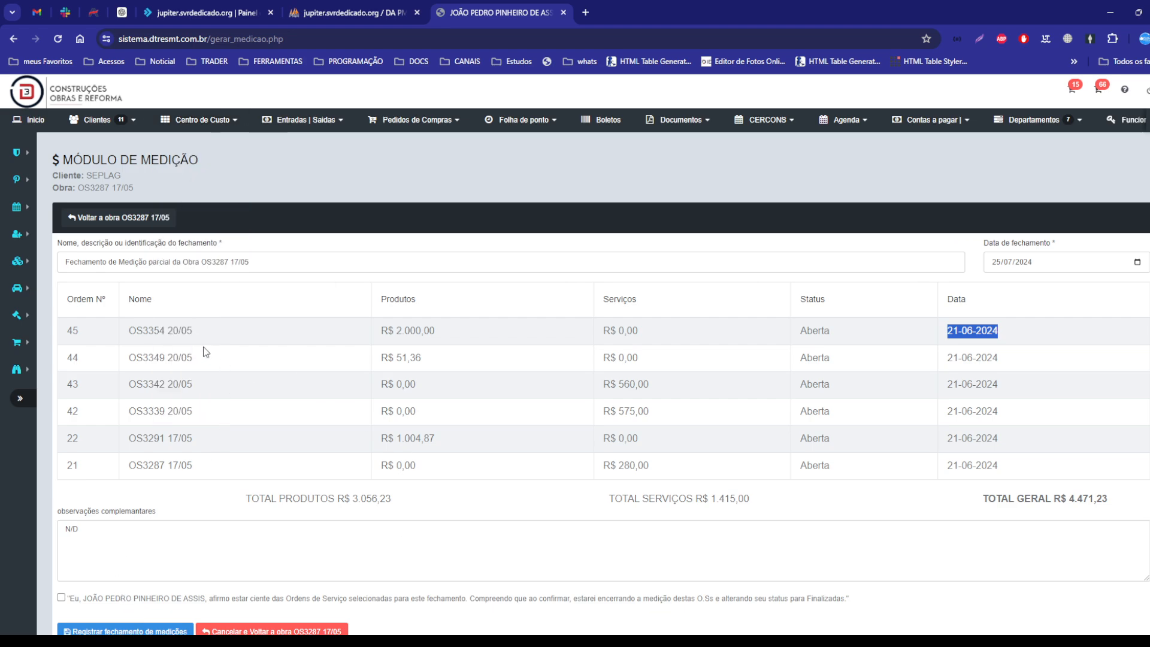
left_click_drag(168, 330, 190, 338)
left_click_drag(142, 385, 239, 393)
left_click(252, 398)
Step: Accept the statement confirming awareness of the service orders selected for this closing
scroll(254, 399, "down", 1)
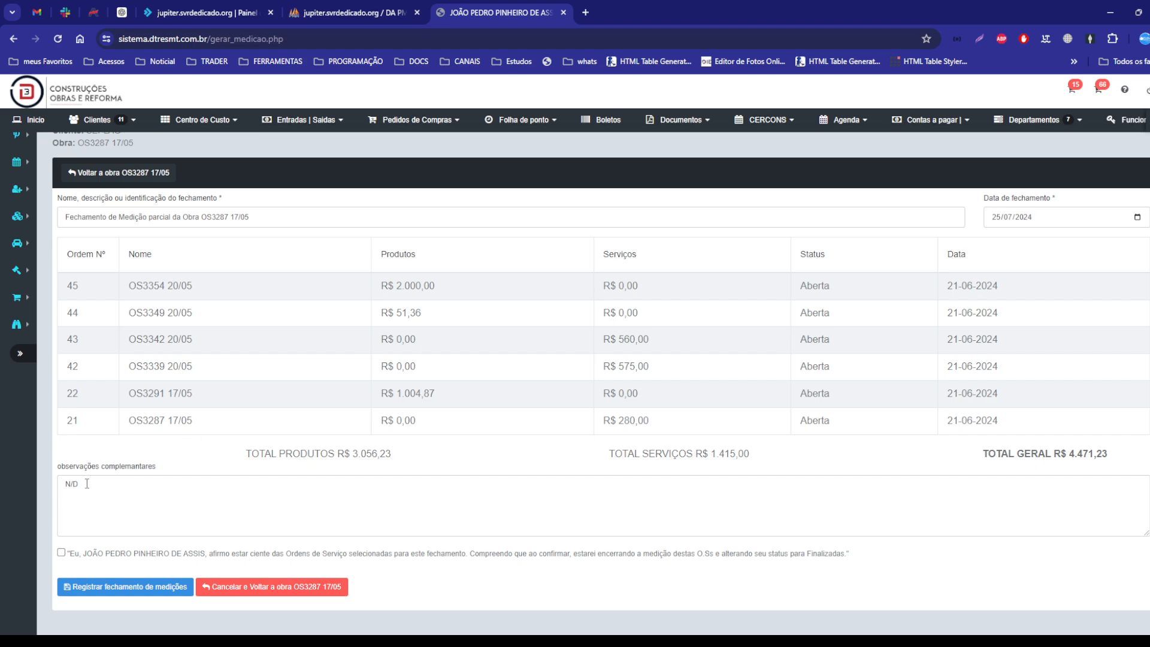
key("alt+Tab")
left_click(62, 552)
Step: Set the closing date to 23/07/2024 and append "texto de texzte" to the complementary observations
left_click(1142, 215)
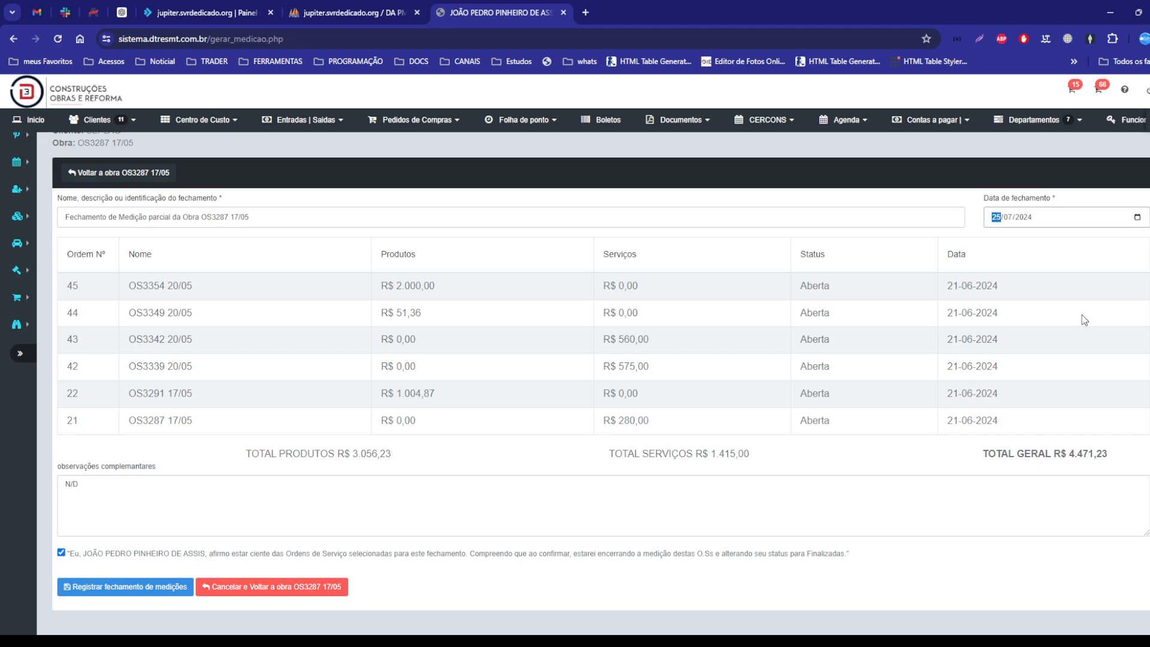
key("Down")
key("Down")
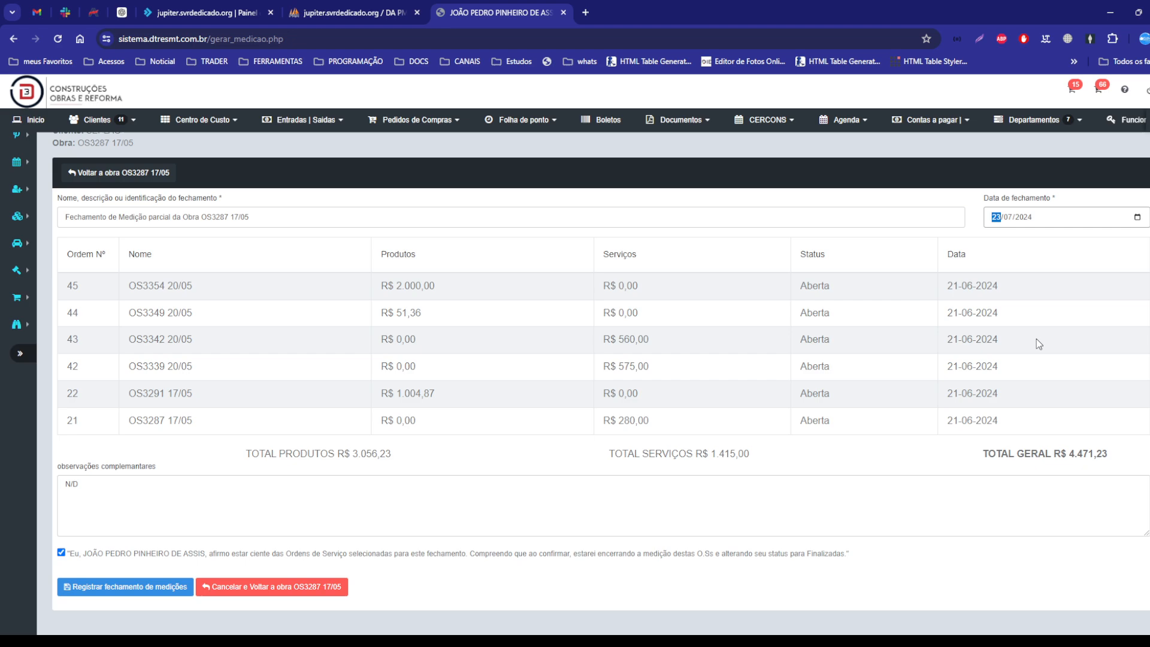
left_click(200, 489)
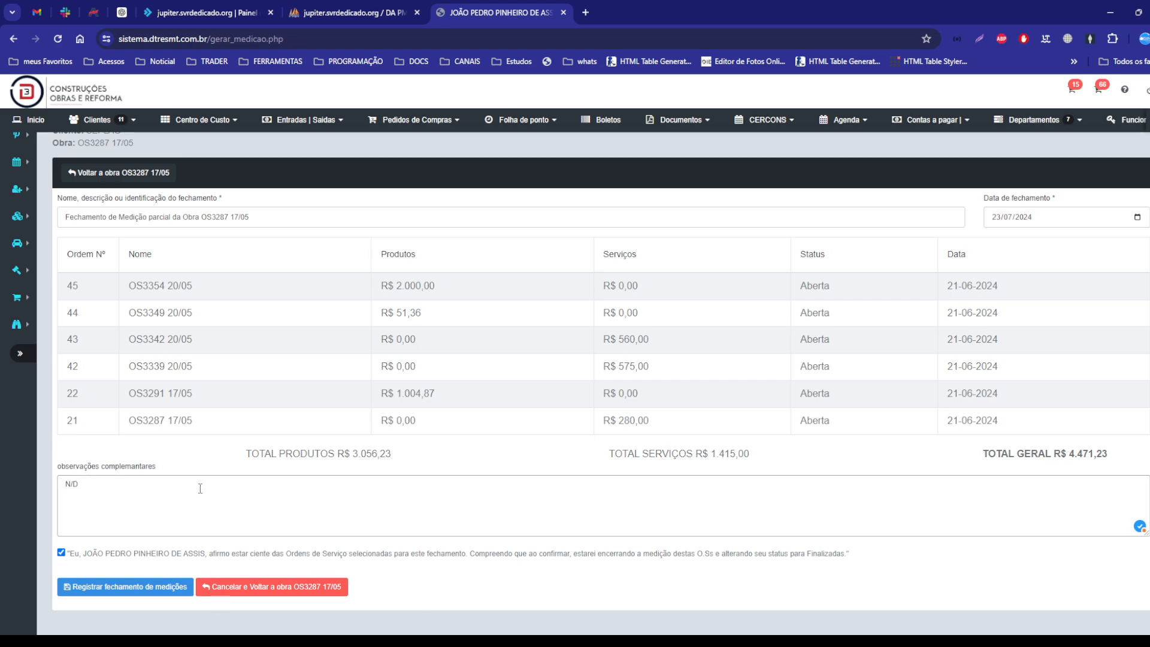
type("texto de texzte")
Step: Switch the browser to full screen and open its developer tools beside the closing form
key("F11")
key("F12")
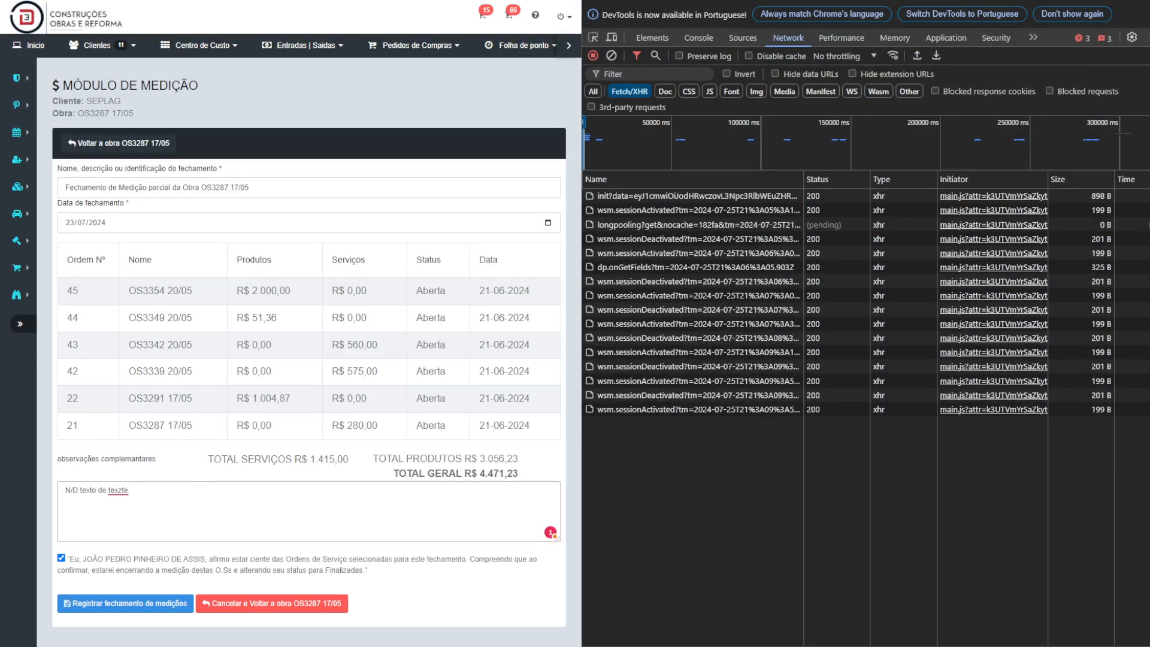
Step: Dismiss the language notice, close the developer tools, and correct the last word of the complementary observations to "texte"
left_click(1072, 14)
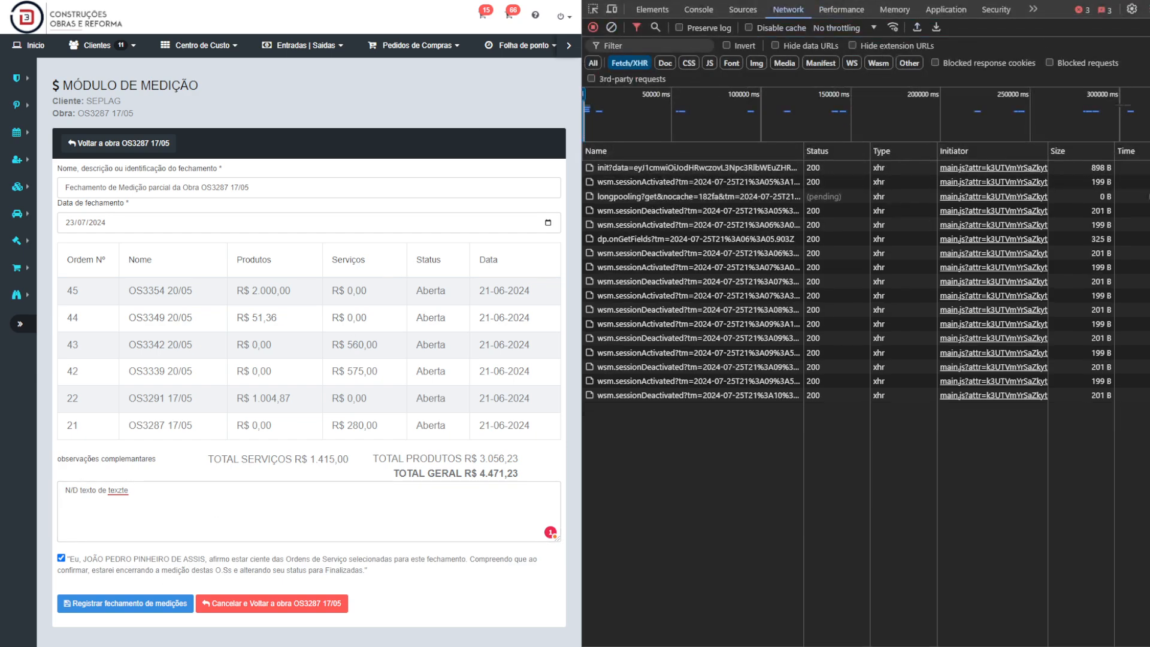
key("F12")
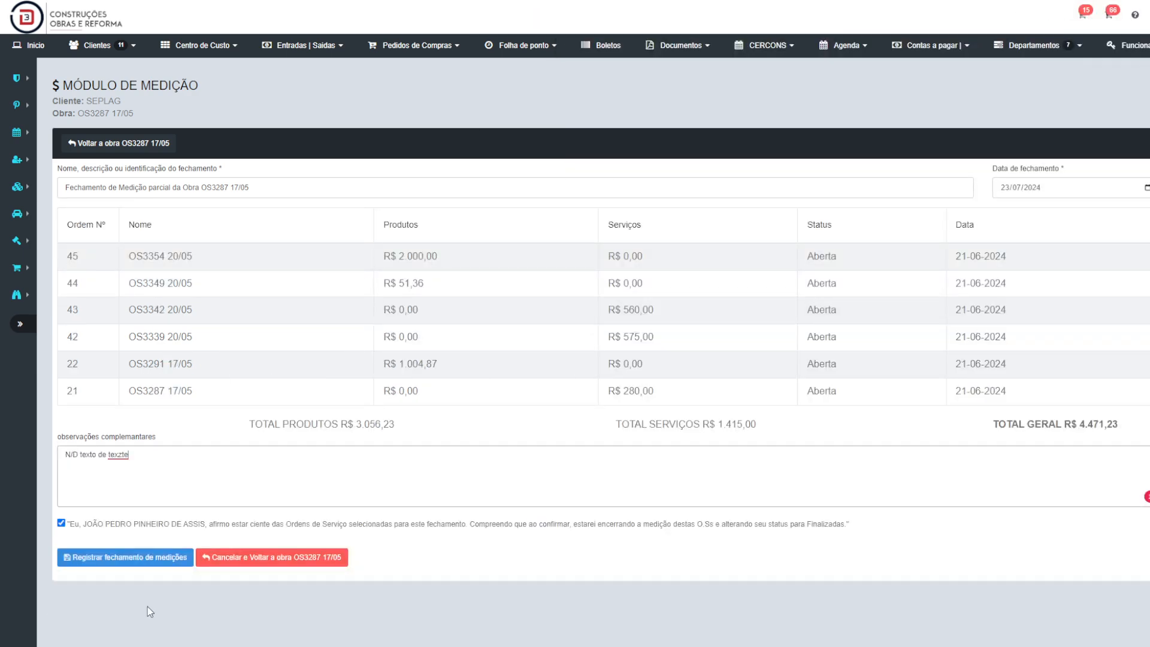
key("BackSpace")
key("BackSpace")
key("BackSpace")
type("te")
Step: Register the measurement closing for the listed service orders
left_click_drag(137, 255, 424, 398)
left_click(490, 606)
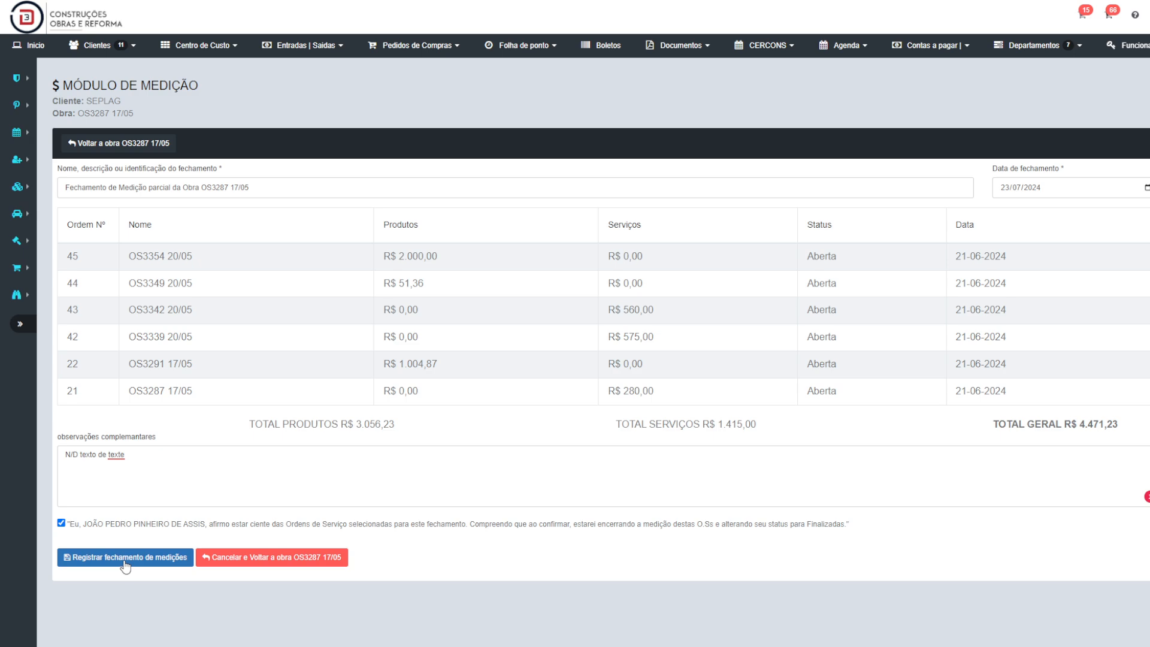
left_click(126, 558)
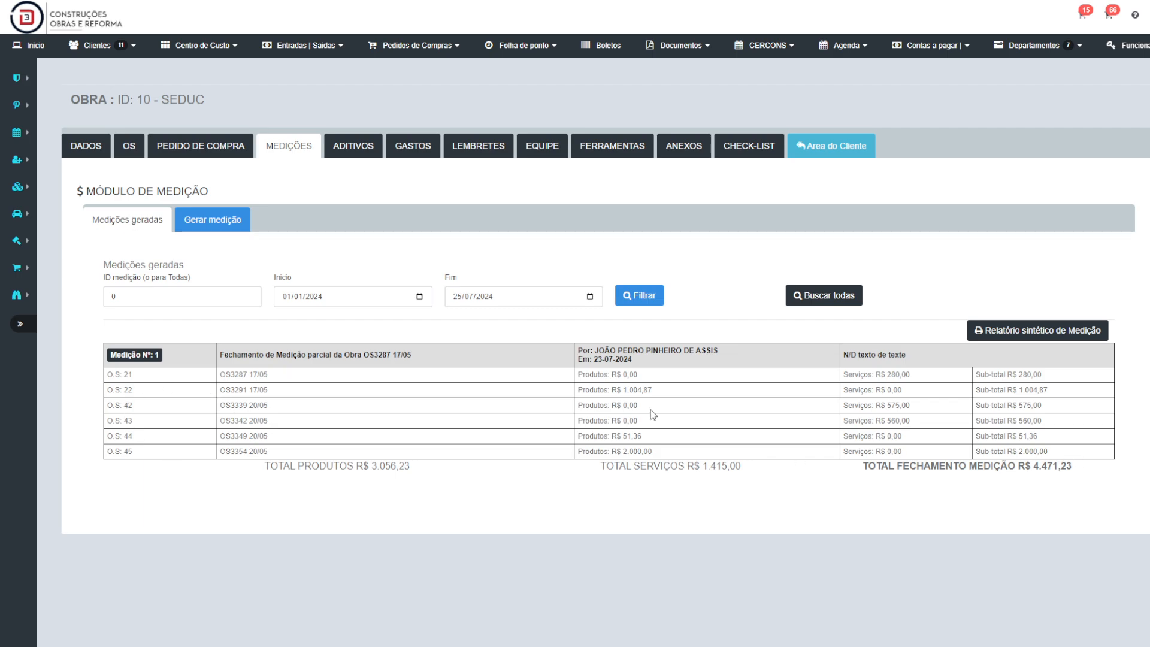
Step: View the orders available for measurement, then examine the registered measurement's description, responsible person, date and observations
left_click(231, 229)
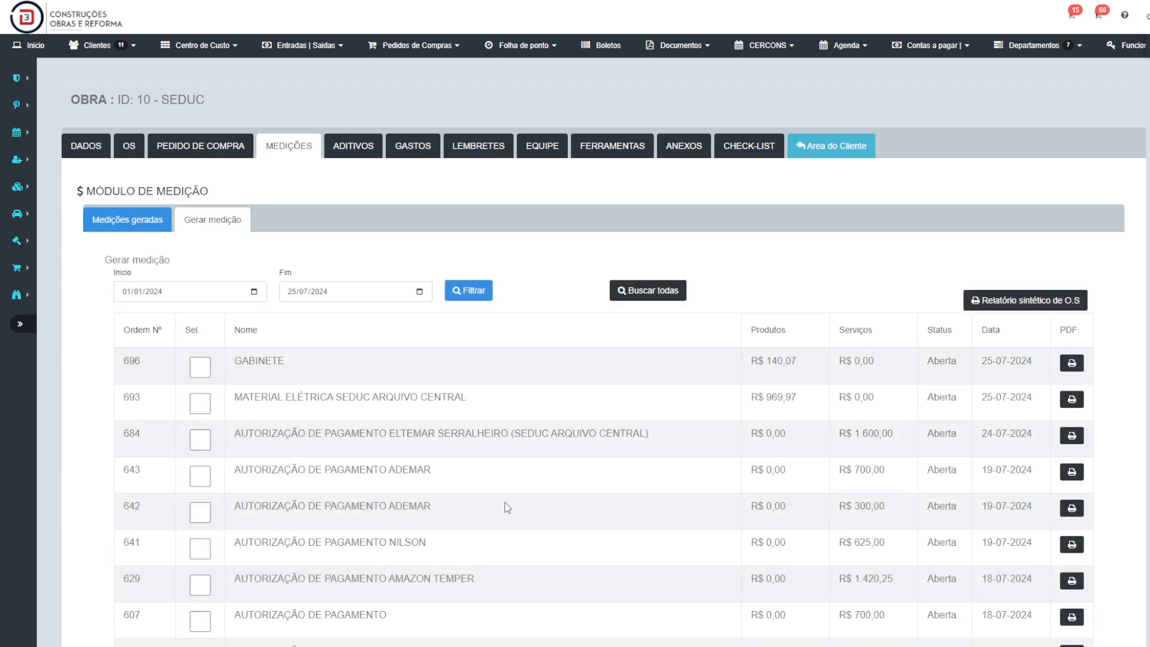
left_click(125, 229)
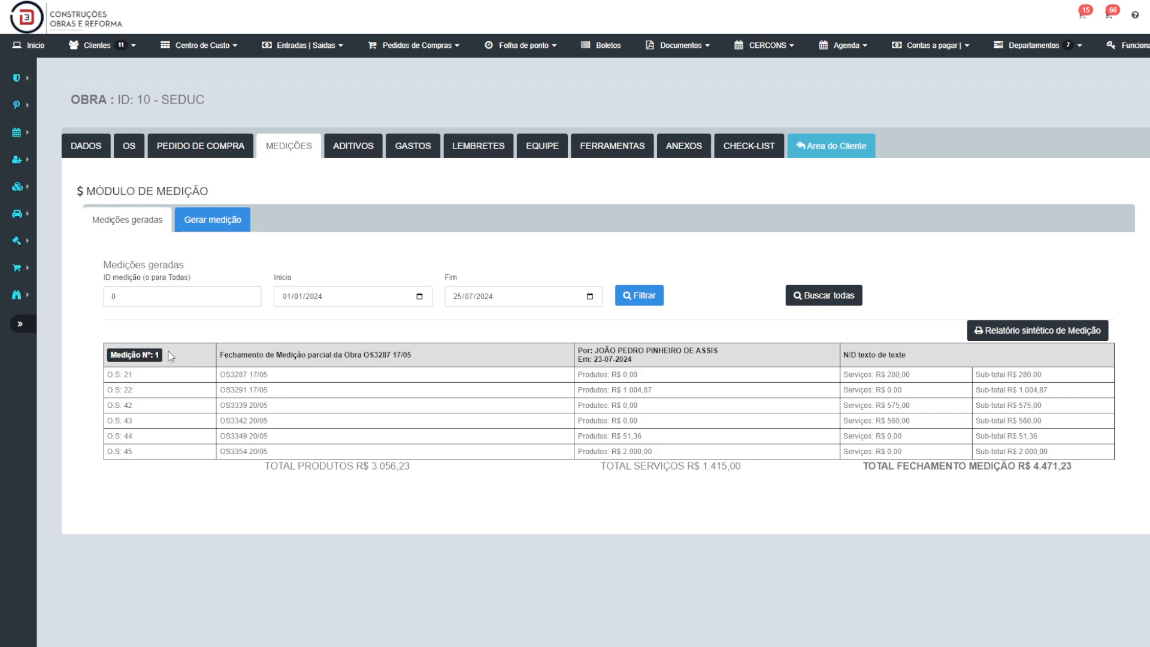
left_click_drag(224, 355, 317, 354)
left_click(326, 359)
left_click_drag(421, 353, 283, 365)
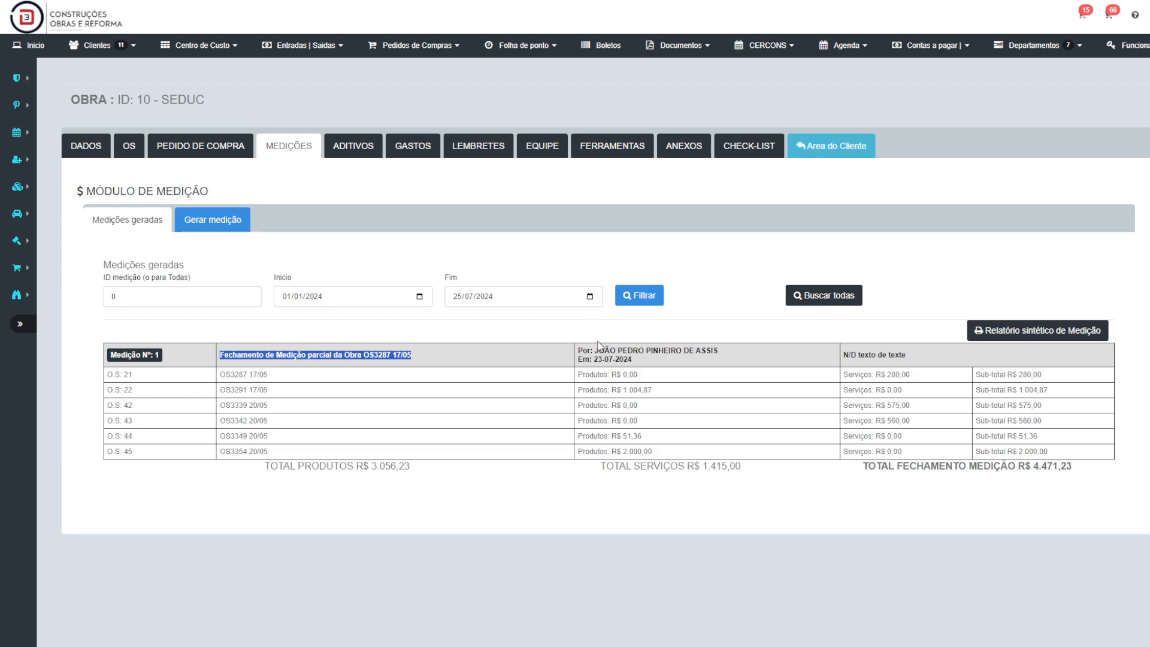
left_click_drag(597, 351, 707, 351)
left_click_drag(594, 360, 632, 360)
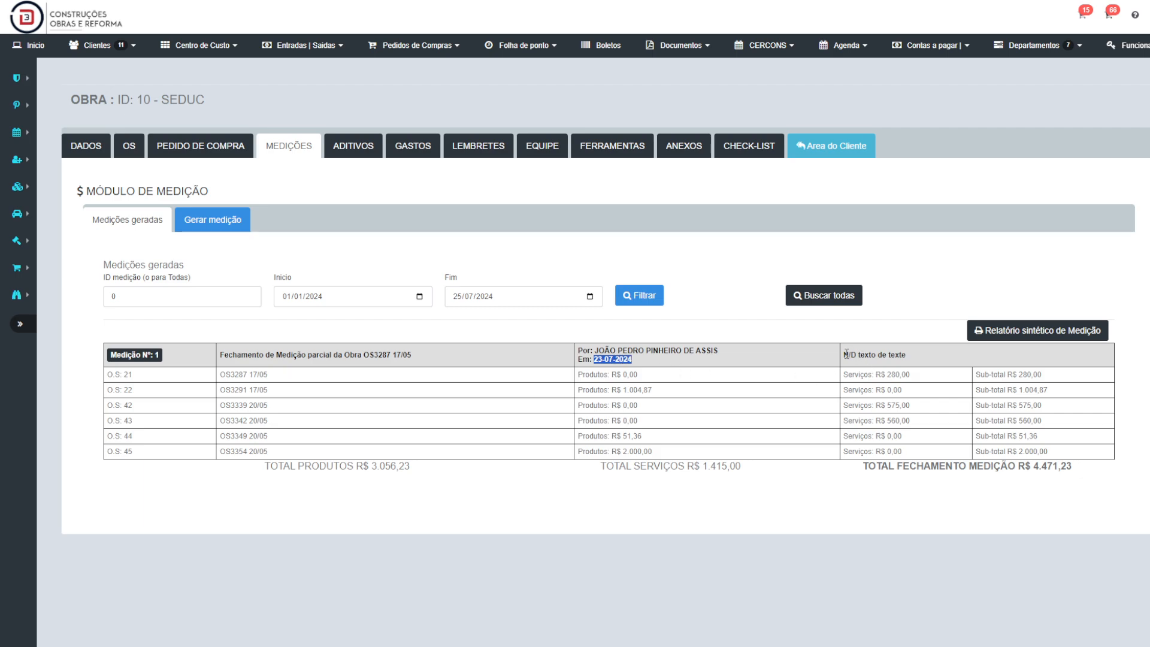
left_click_drag(845, 353, 915, 362)
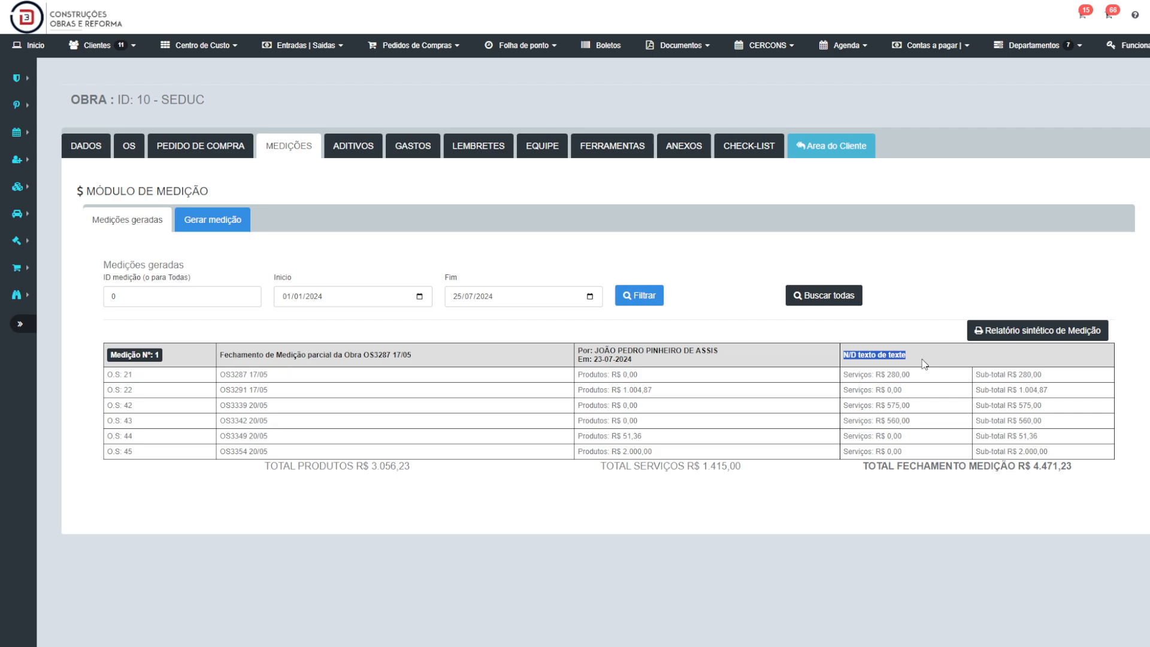
Step: Check the status of the orders still available for measurement and return to the generated measurements
left_click(349, 558)
left_click(222, 222)
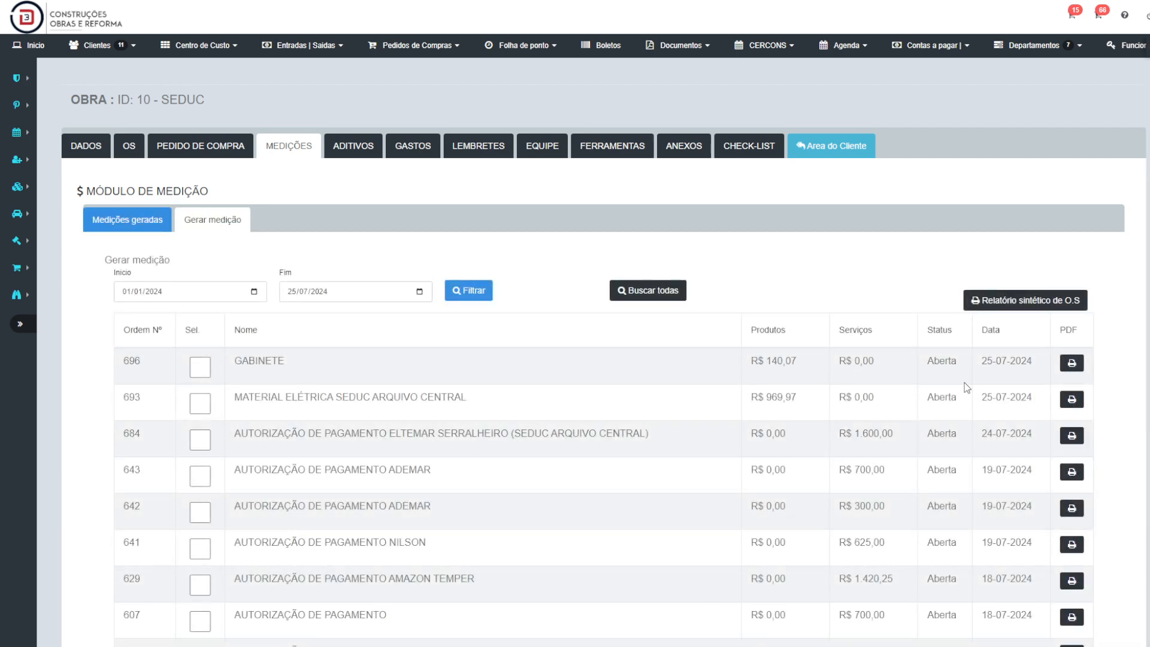
double_click(944, 365)
left_click(157, 228)
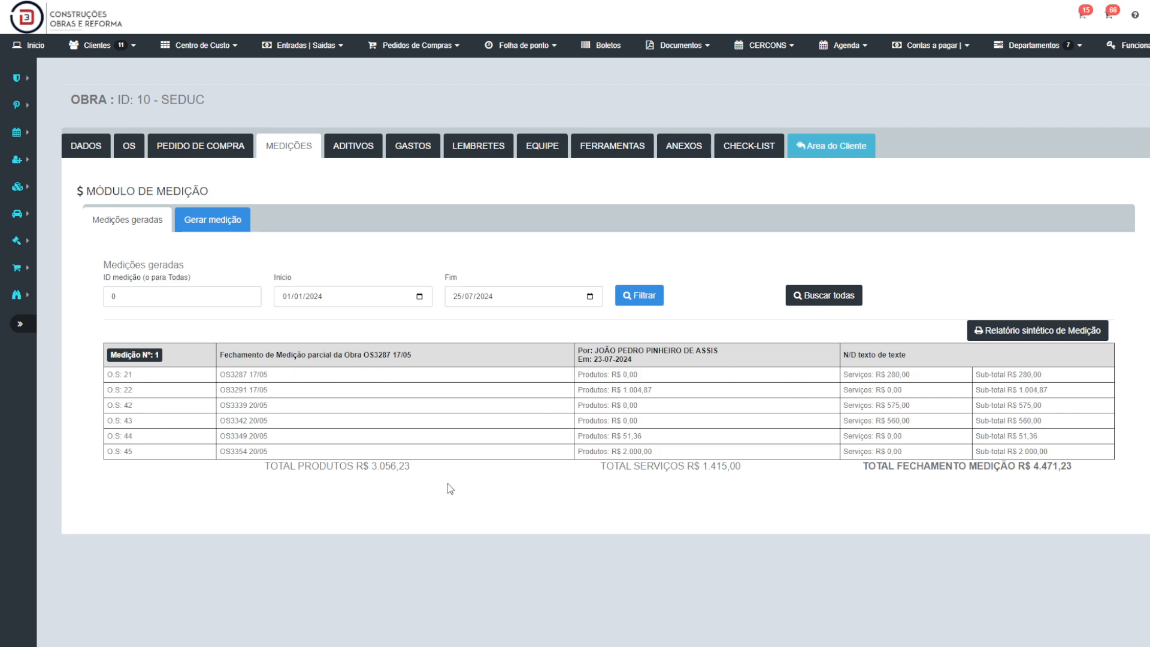
Step: Open the synthetic measurement report and examine its client, work, period, closing details, listed orders and totals in the print preview
left_click(1036, 331)
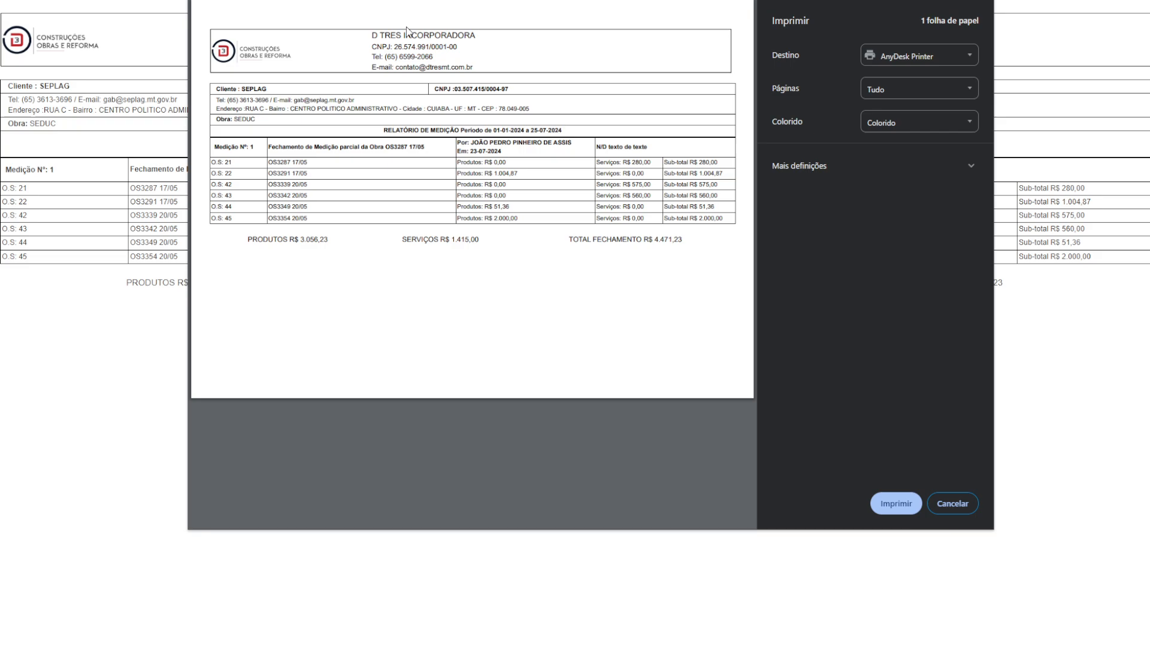
left_click_drag(252, 91, 246, 120)
left_click(387, 130)
left_click_drag(460, 132, 568, 138)
left_click(567, 333)
left_click_drag(215, 148, 644, 162)
left_click(558, 333)
left_click_drag(217, 161, 241, 209)
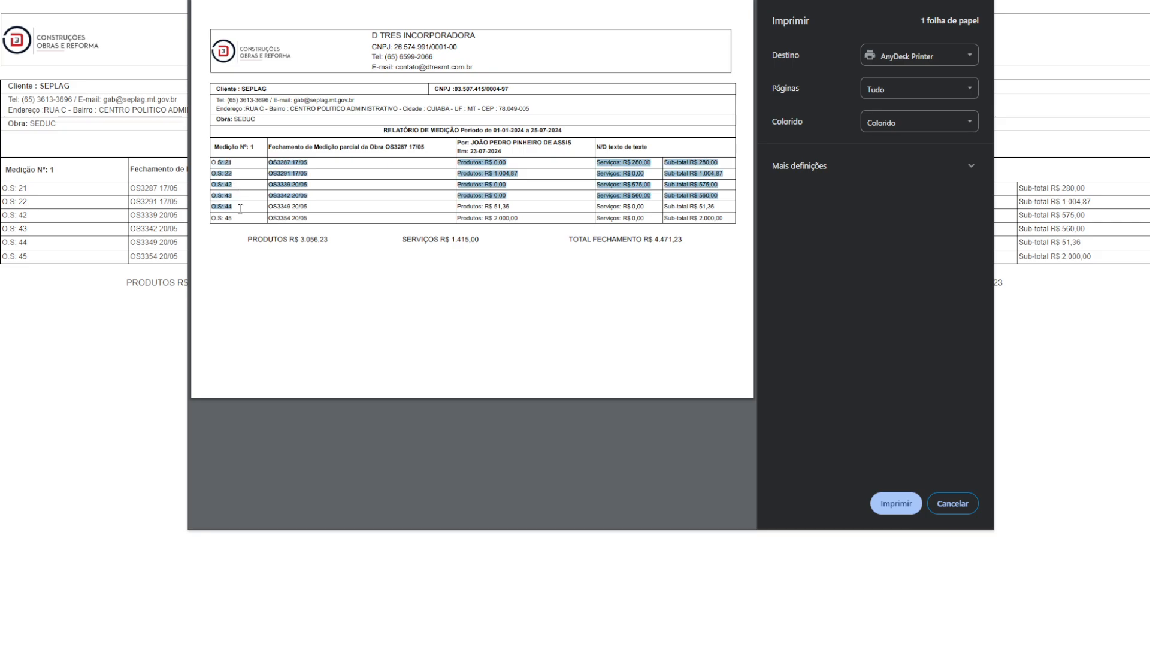
left_click_drag(295, 242, 318, 243)
left_click_drag(429, 242, 475, 242)
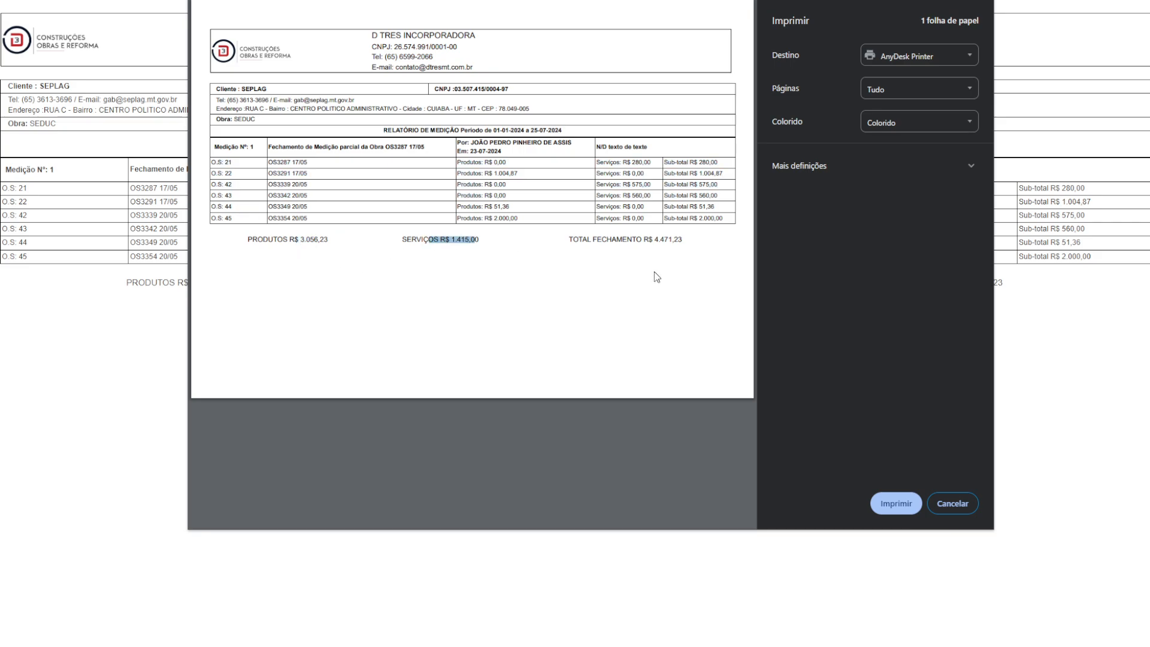
Step: Cancel printing and close the measurement report, with the browser out of full screen
left_click(954, 509)
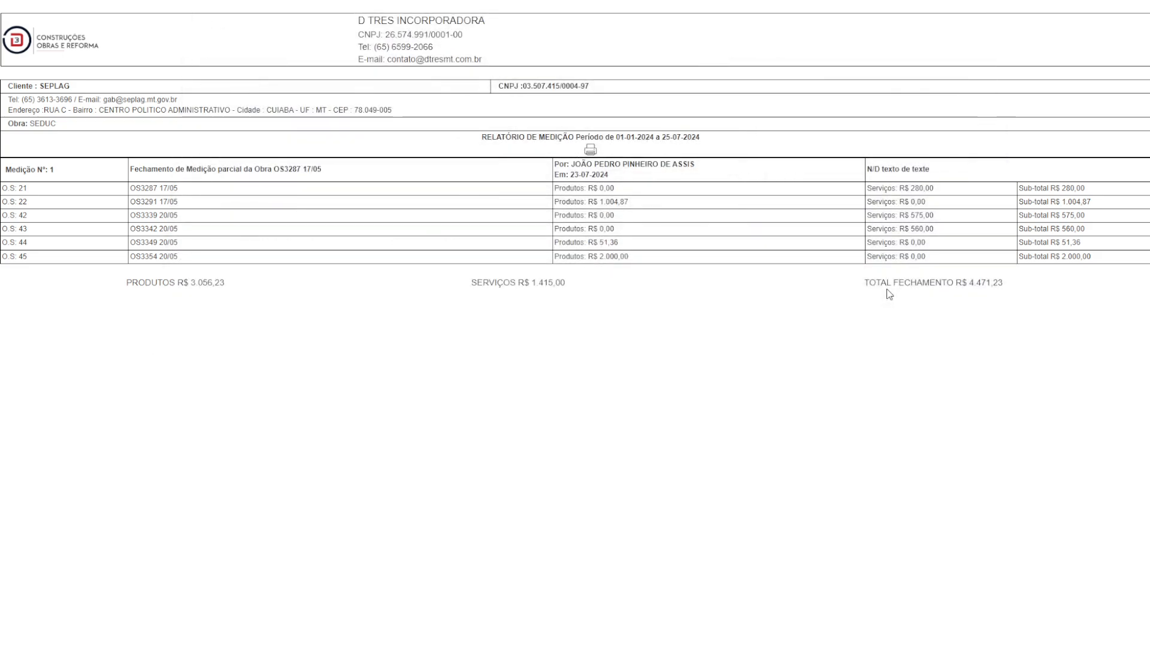
key("F11")
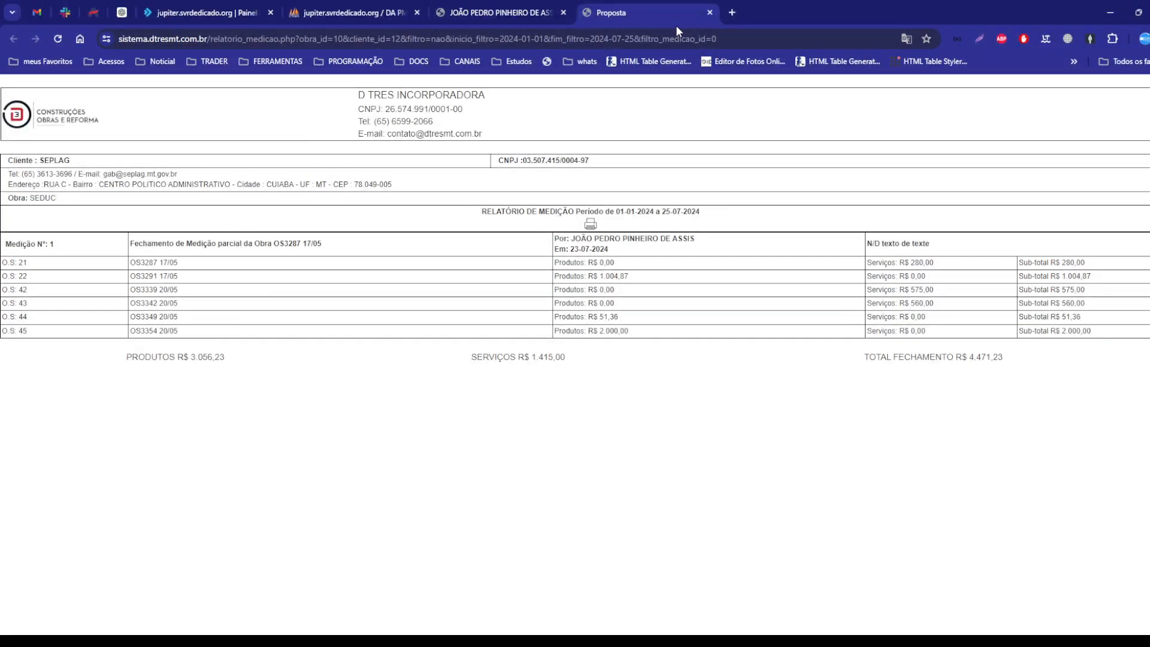
left_click(711, 13)
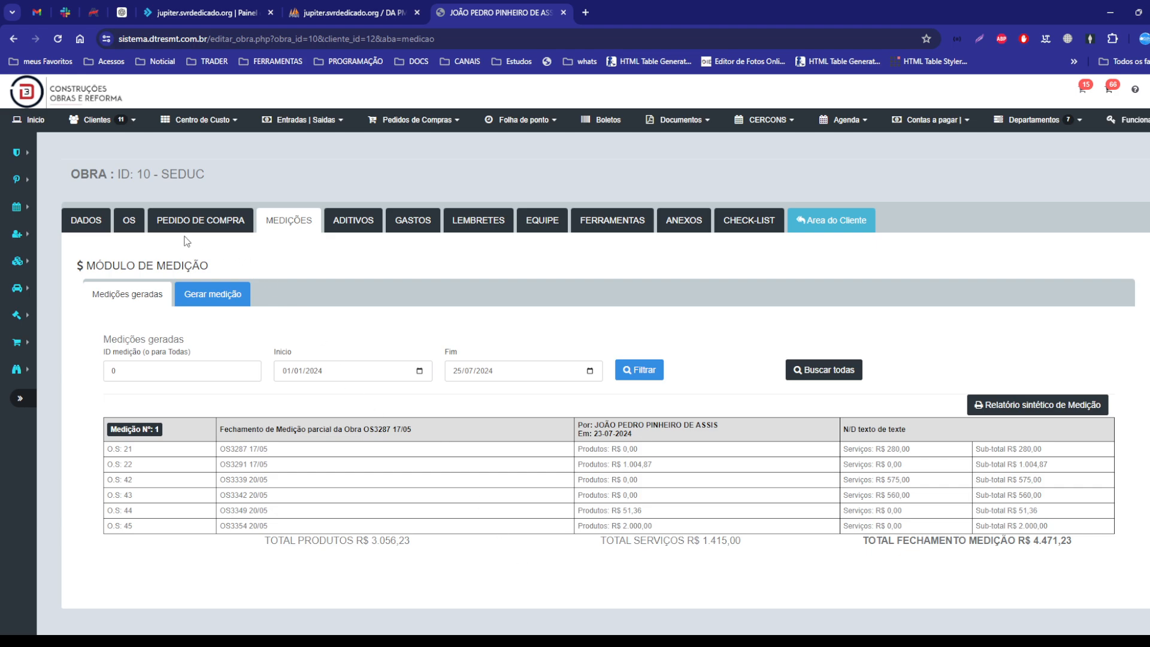
Step: Check the statuses of the measured service orders at the end of the work's service order list
left_click(136, 231)
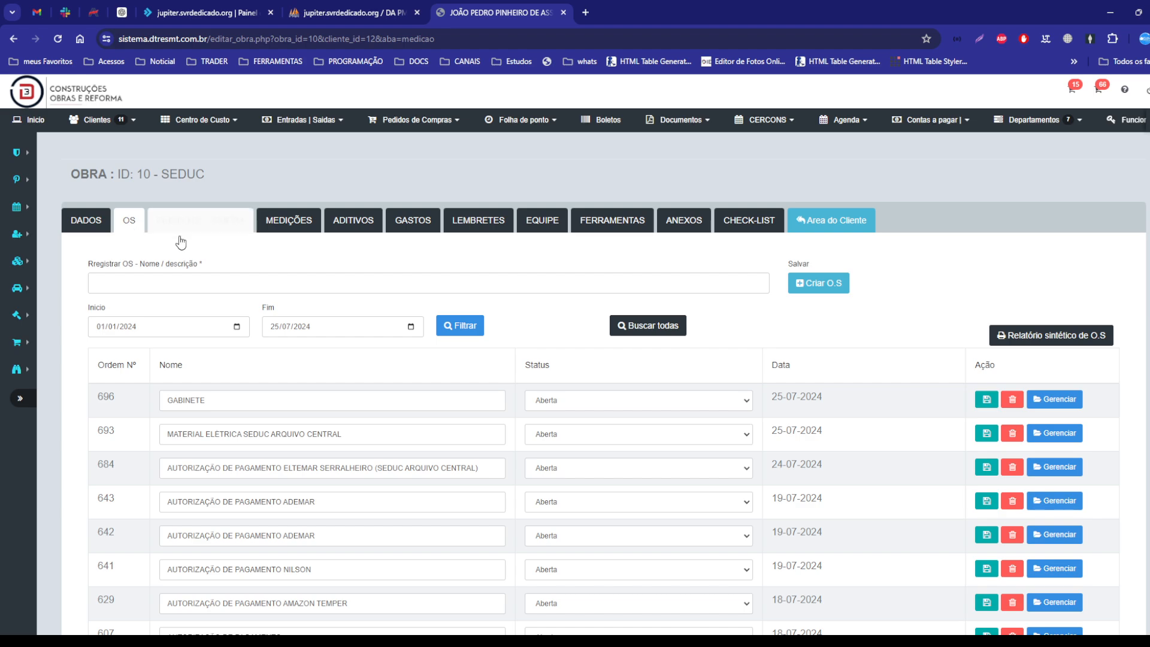
scroll(447, 434, "down", 2)
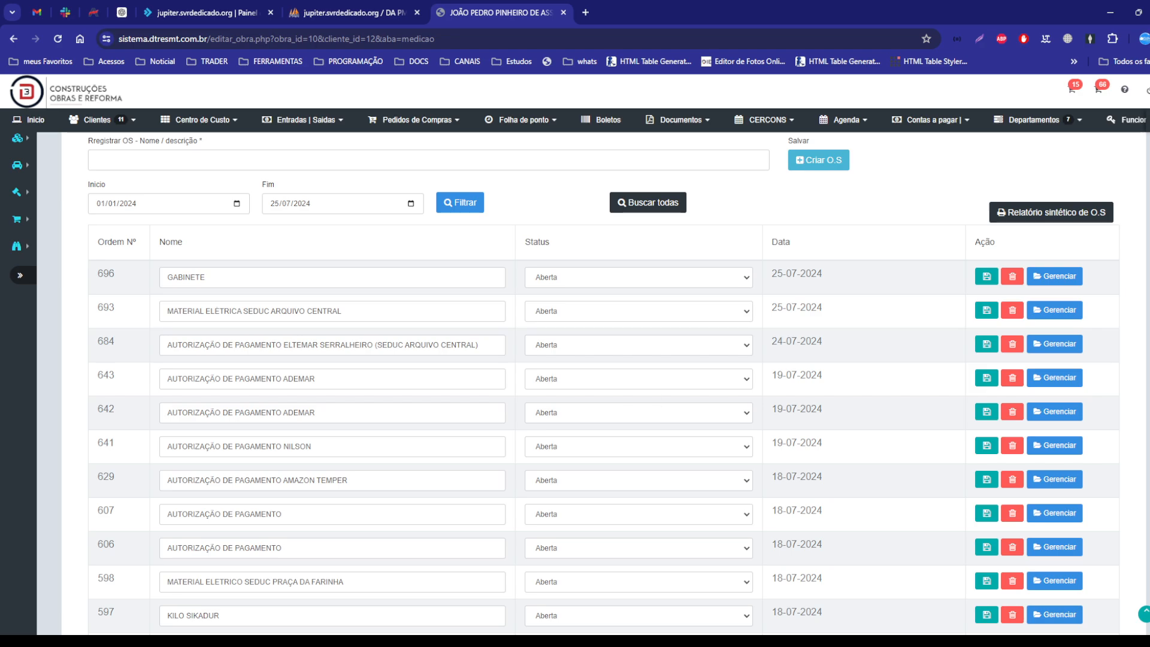
scroll(1005, 546, "down", 20)
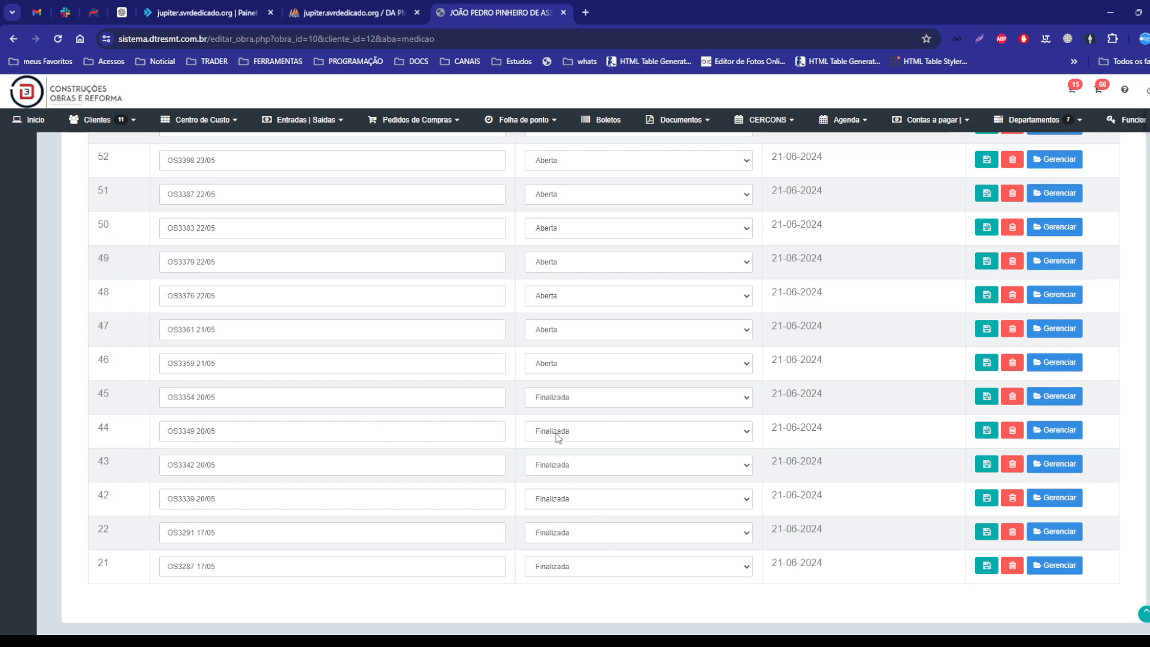
left_click_drag(166, 567, 218, 567)
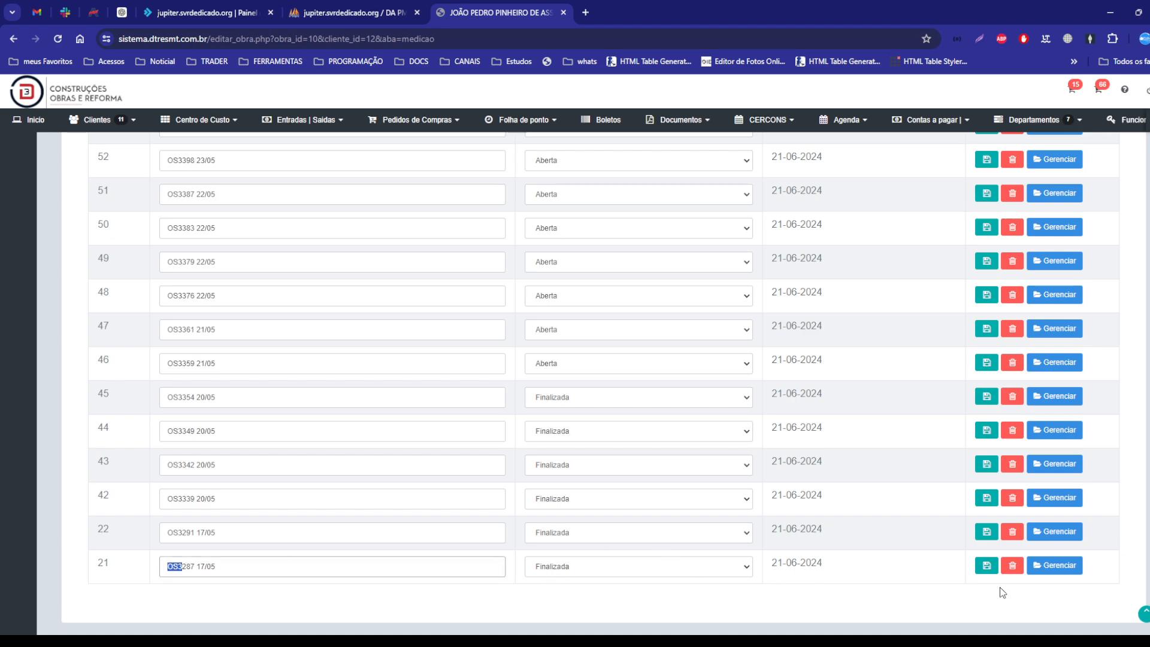
Step: Open the last listed service order for management and examine its service entry and action column
left_click(1061, 565)
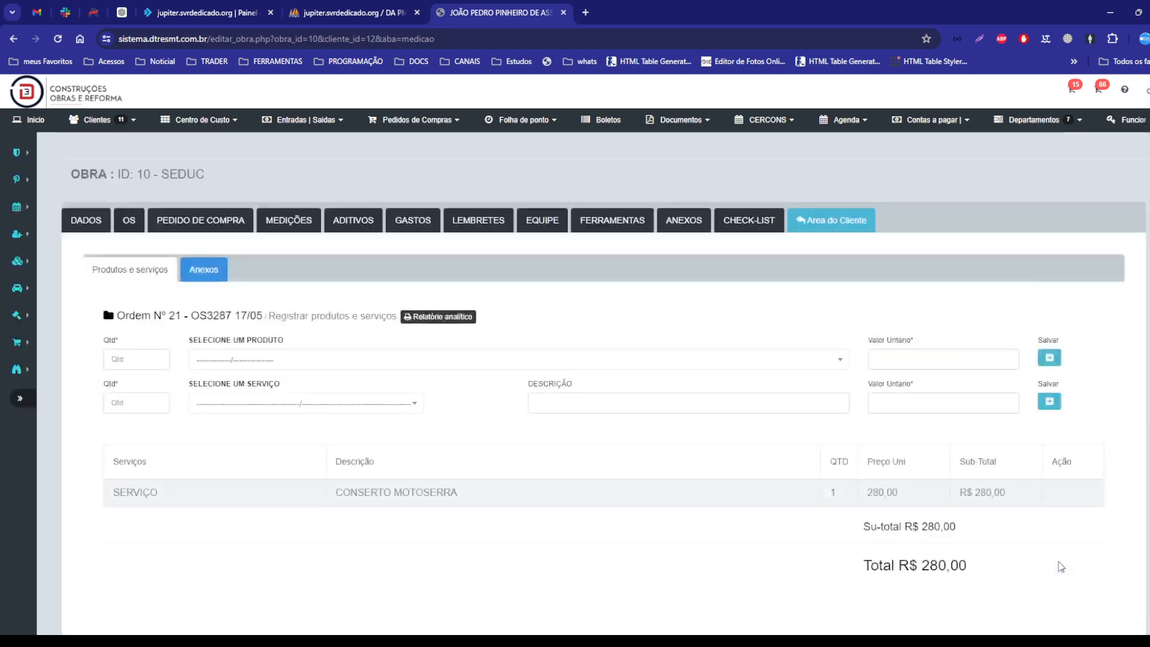
scroll(1045, 557, "down", 1)
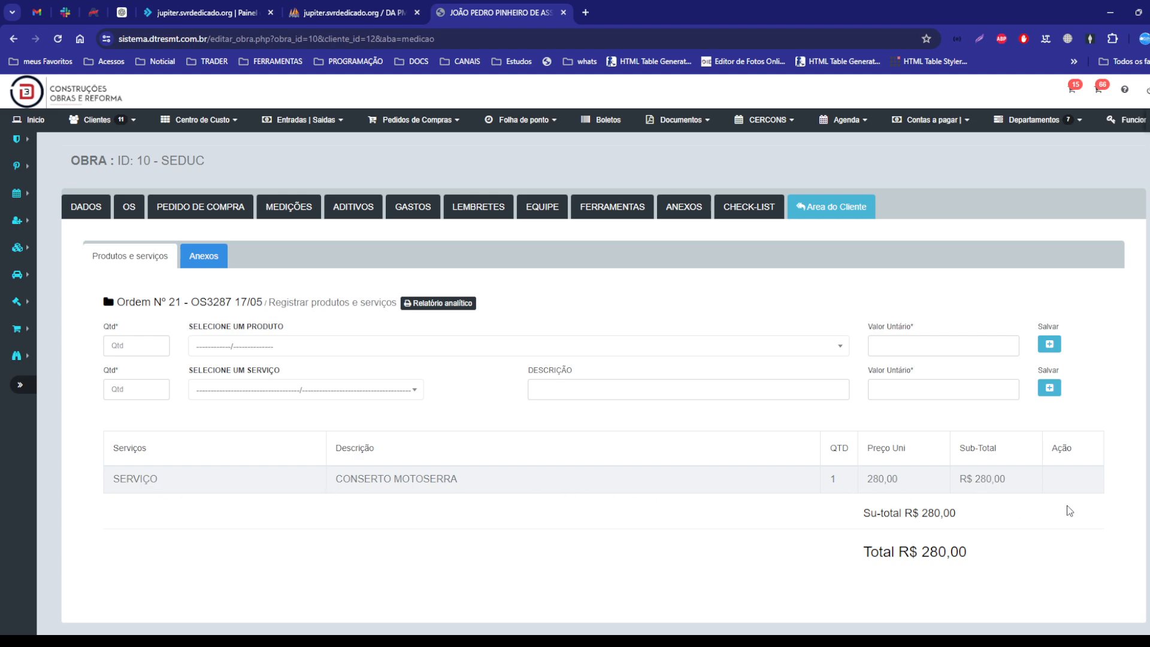
left_click_drag(1052, 446, 1079, 449)
left_click(1037, 540)
Step: Return to the work's service order list and compare the finalized orders with the remaining ones
left_click(135, 211)
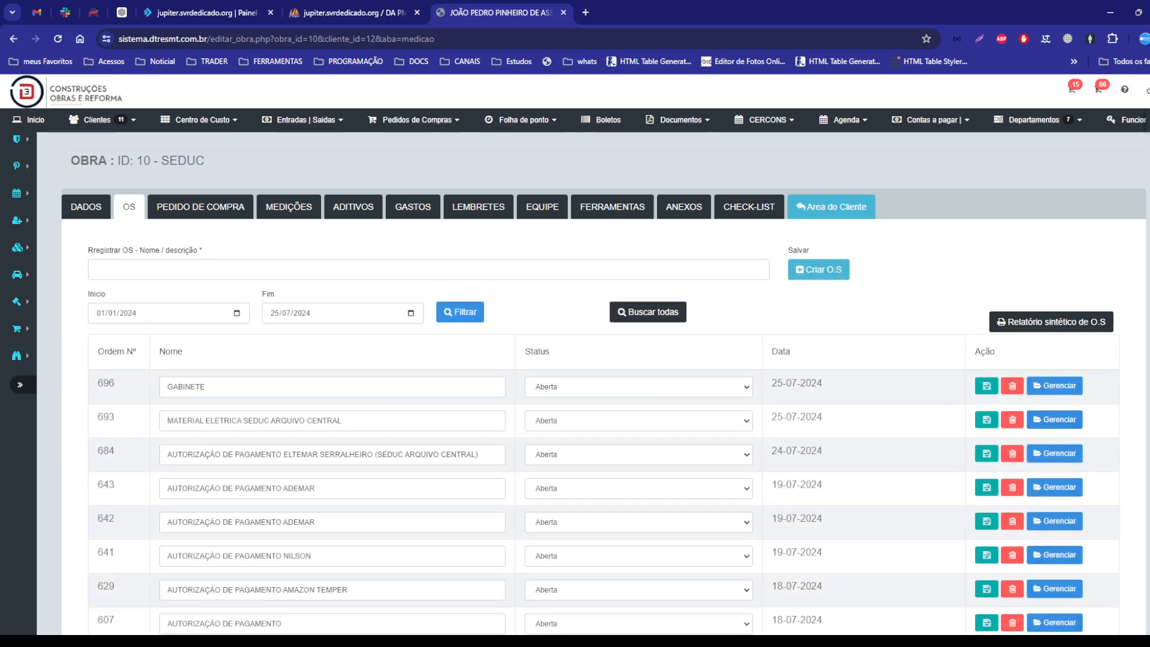
scroll(909, 602, "down", 20)
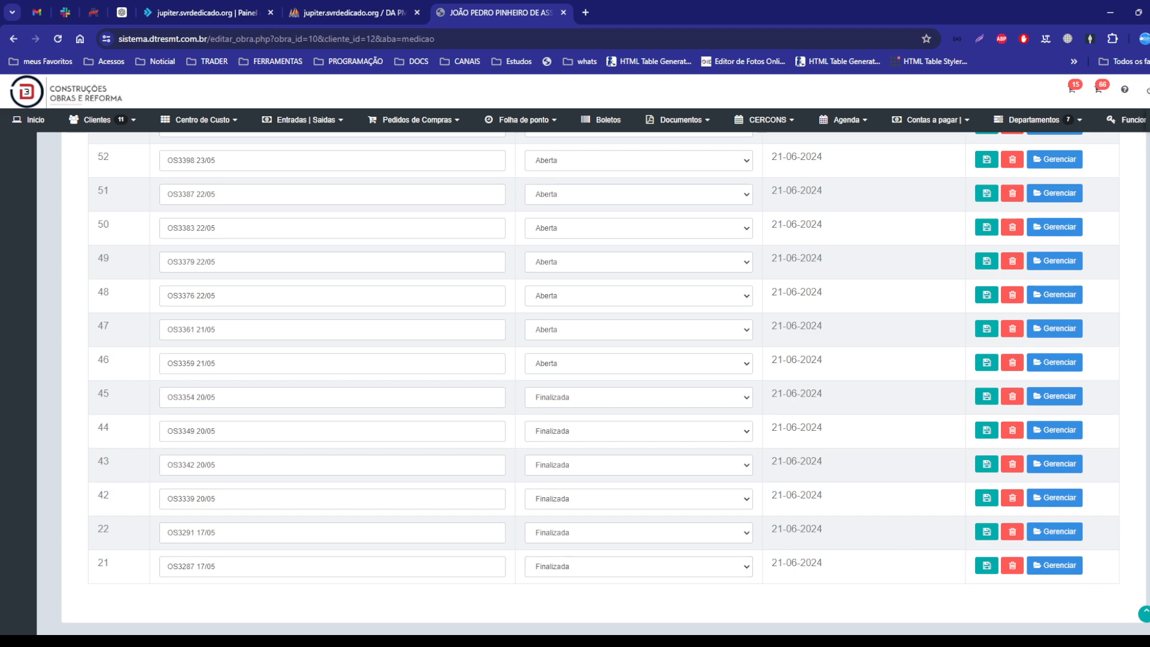
scroll(395, 202, "up", 15)
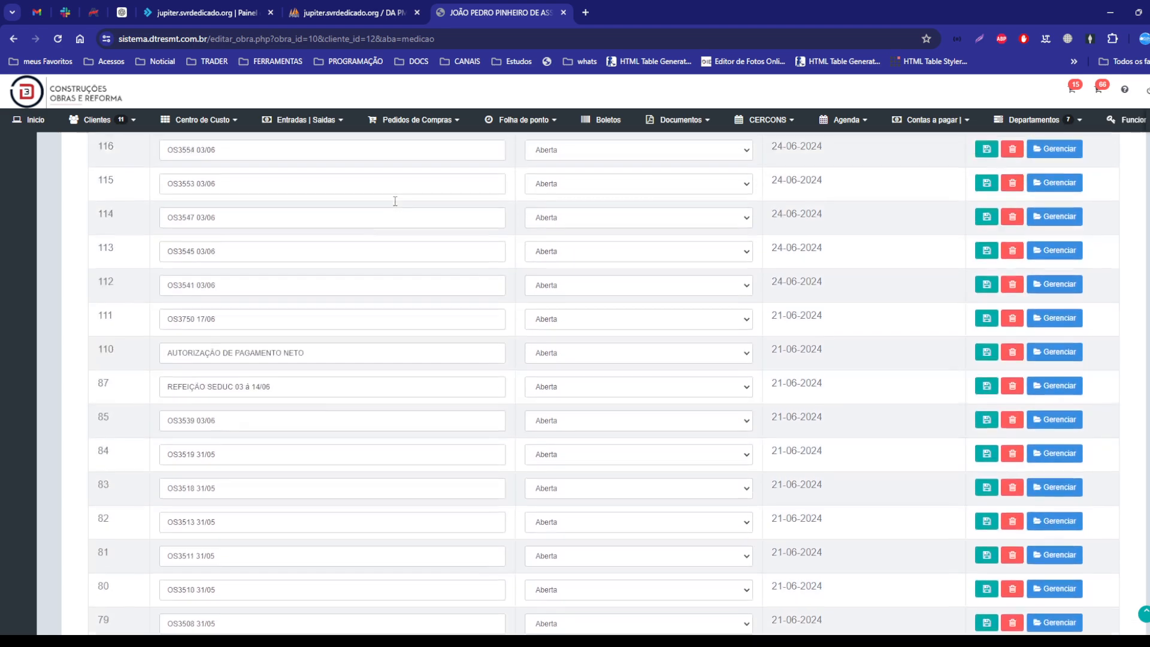
scroll(395, 201, "up", 9)
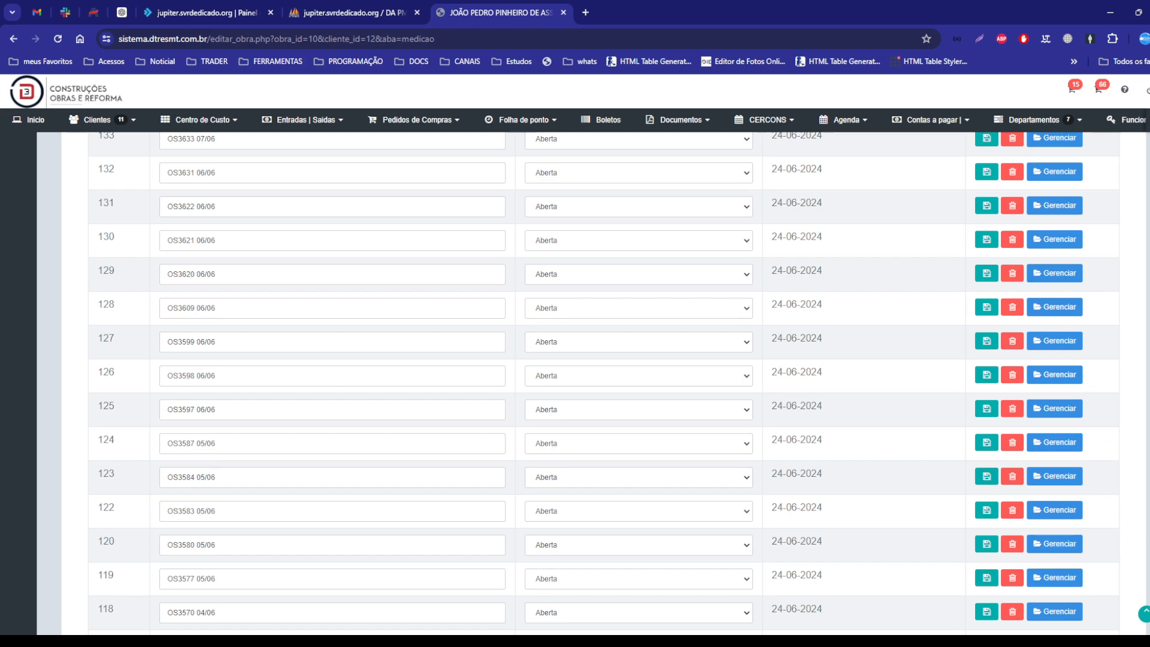
scroll(272, 220, "up", 20)
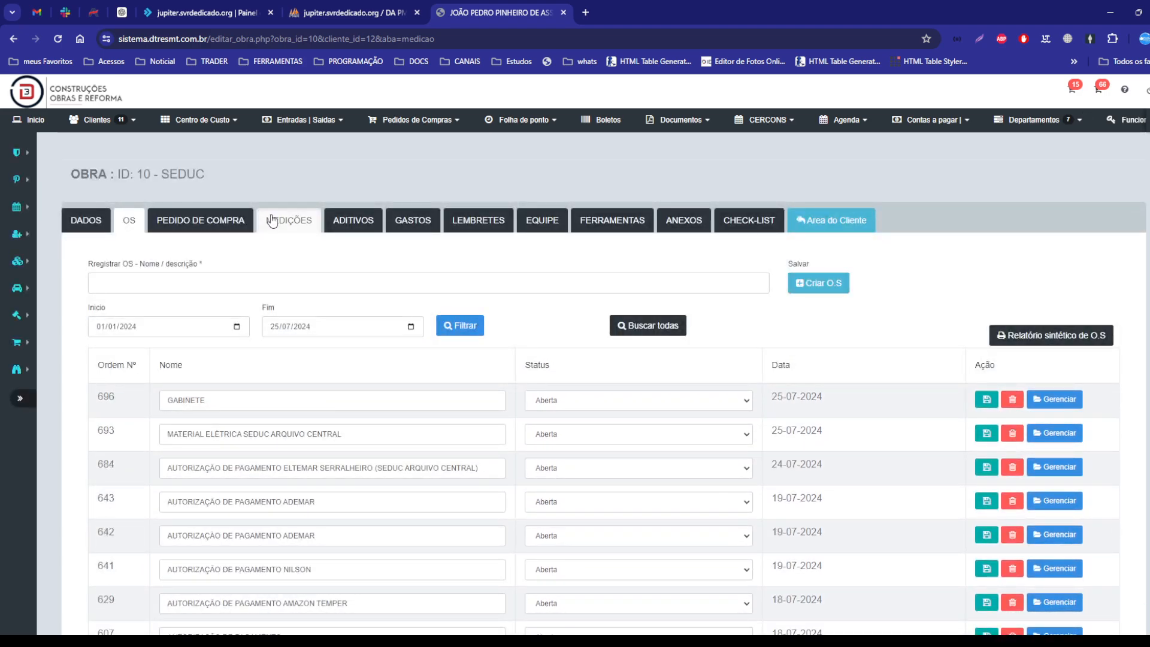
Step: Examine the last order's number and product value in the generated measurement, enlarging the page and restoring its normal size
left_click(272, 220)
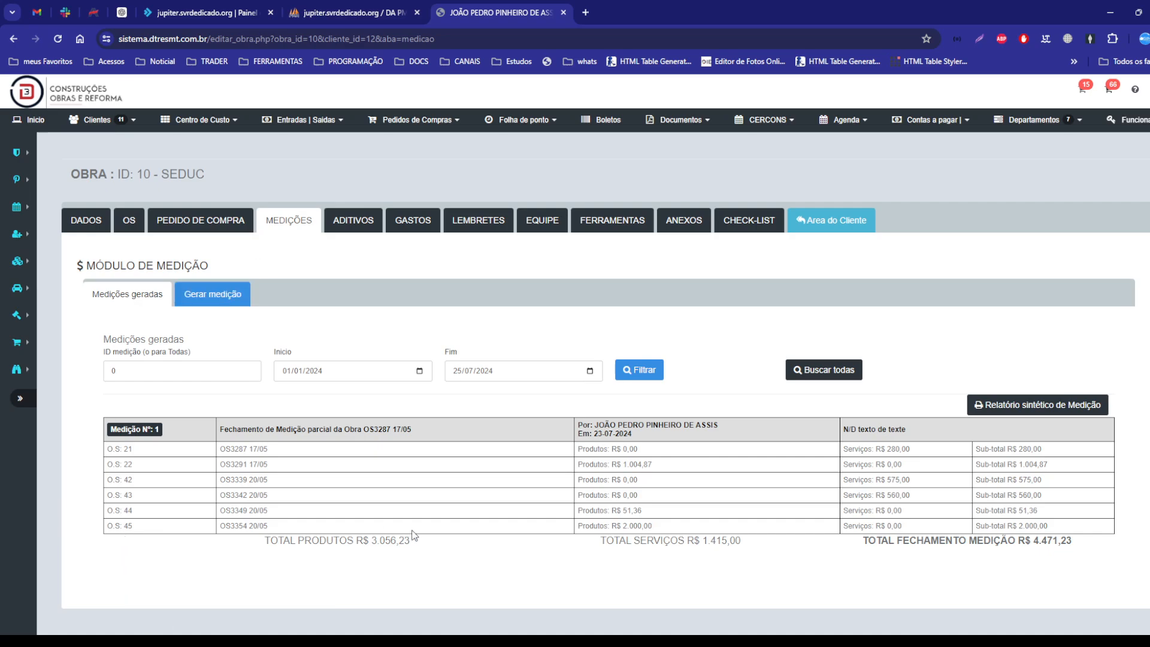
left_click_drag(618, 525, 651, 526)
left_click_drag(106, 527, 150, 528)
key("ctrl+plus")
key("ctrl+plus")
key("ctrl+plus")
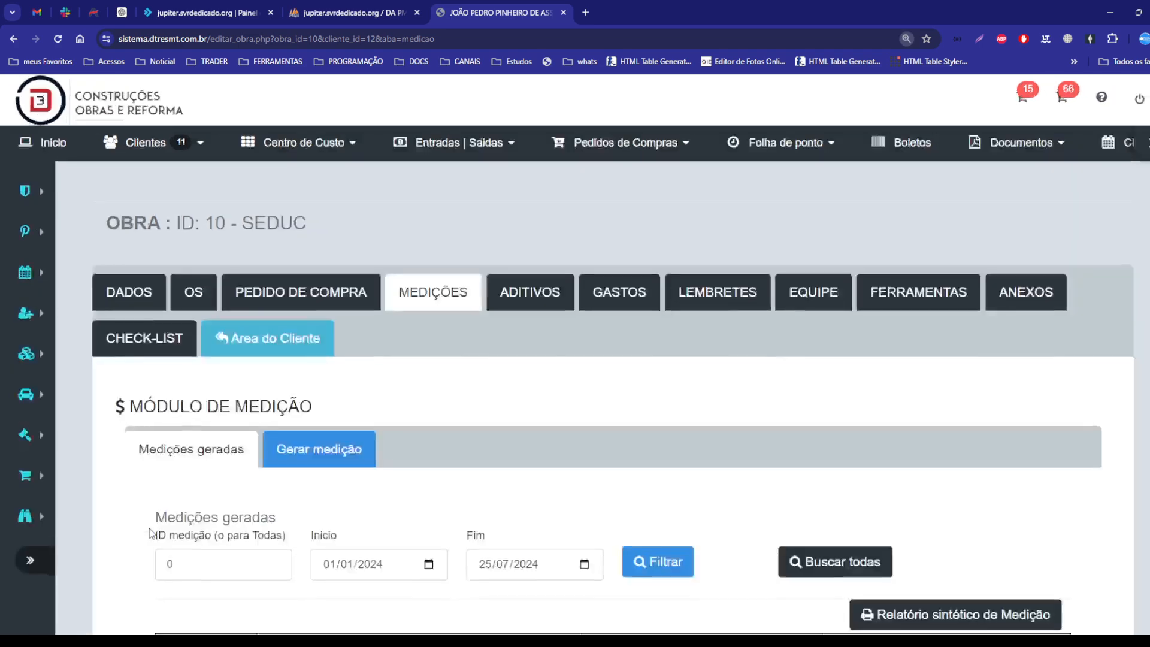
scroll(149, 528, "down", 5)
key("ctrl+minus")
key("ctrl+minus")
key("ctrl+minus")
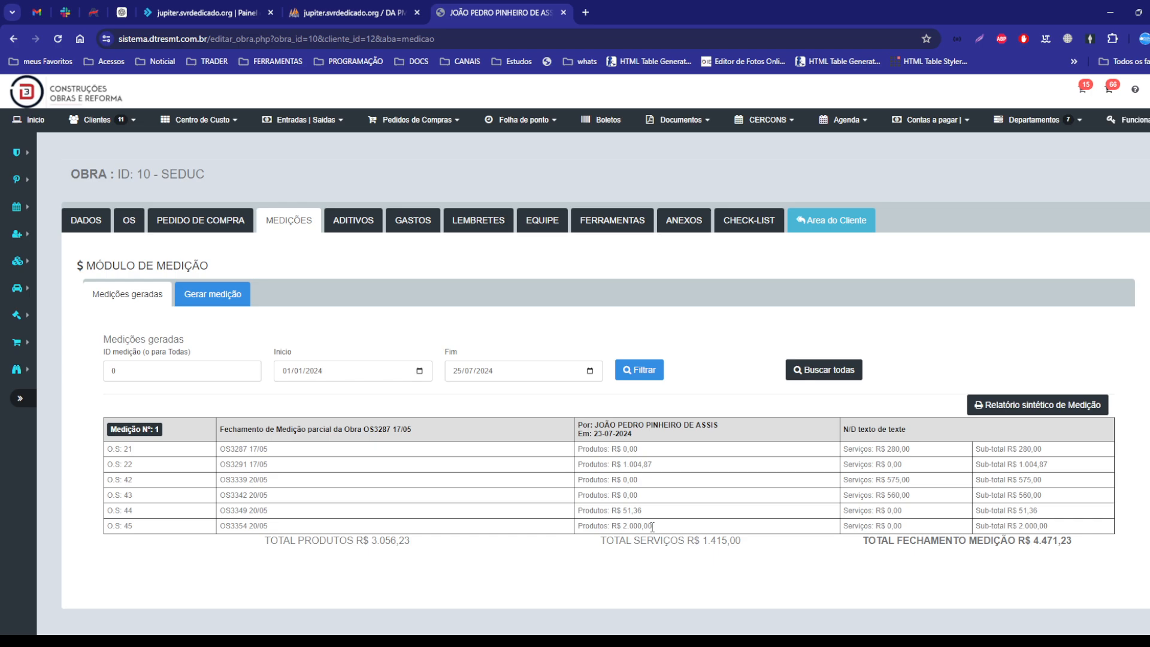
Step: Change the status of the uppermost finalized service order in the work's list to Aberta and save it
left_click(136, 220)
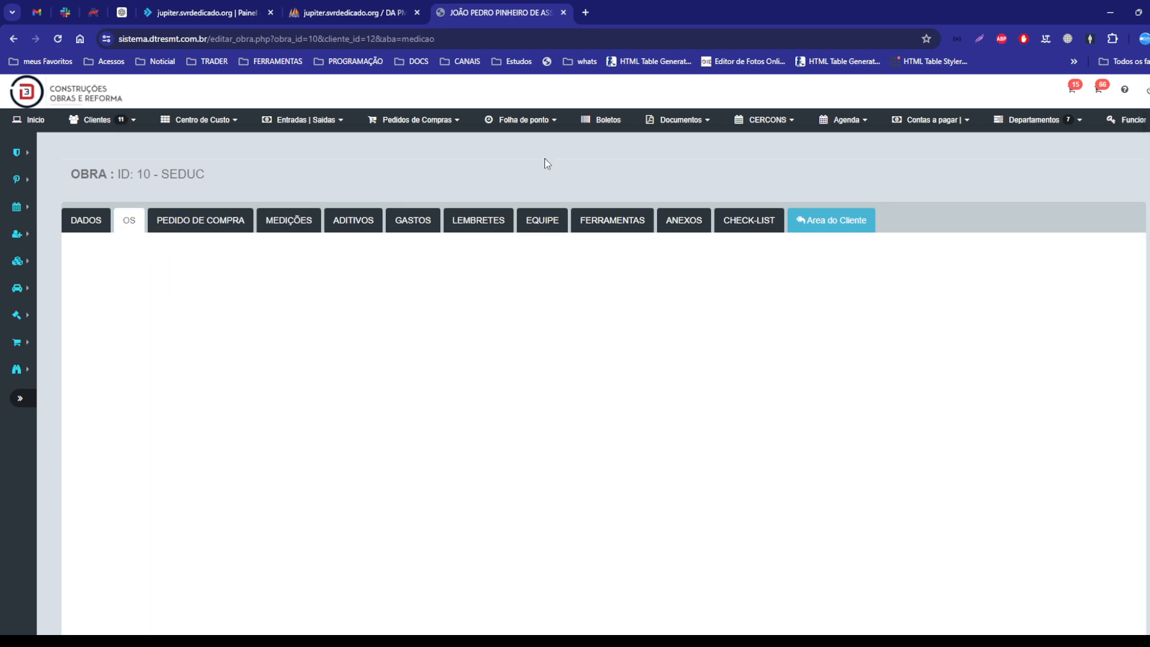
scroll(803, 588, "down", 15)
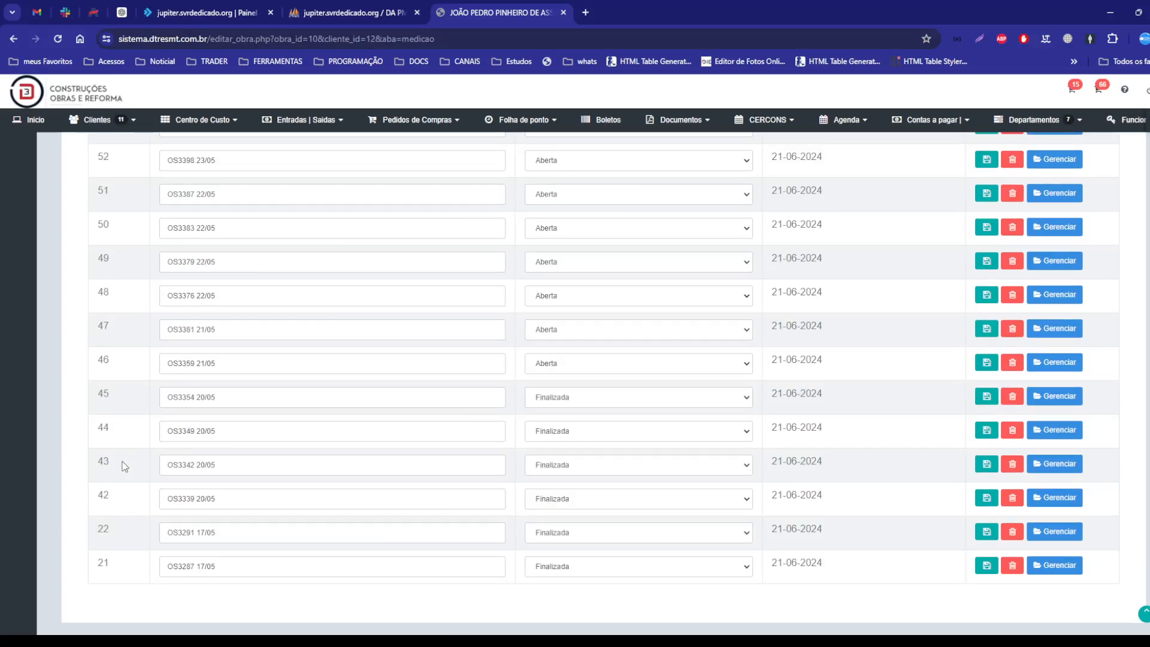
double_click(104, 394)
left_click(585, 403)
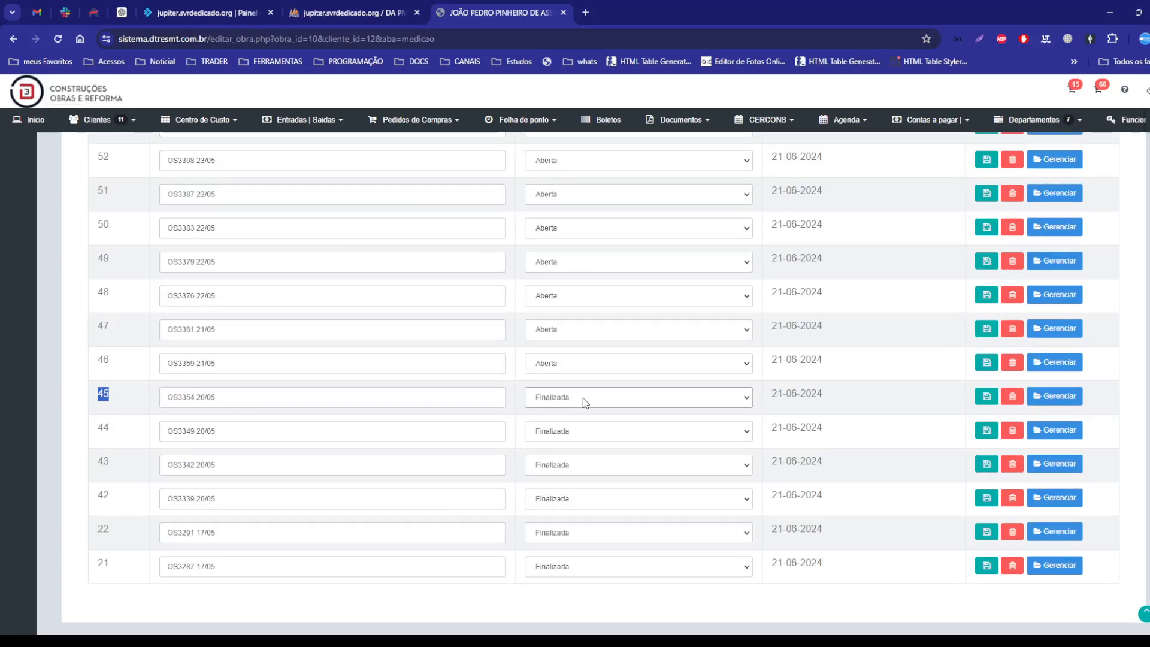
left_click(574, 425)
left_click(986, 398)
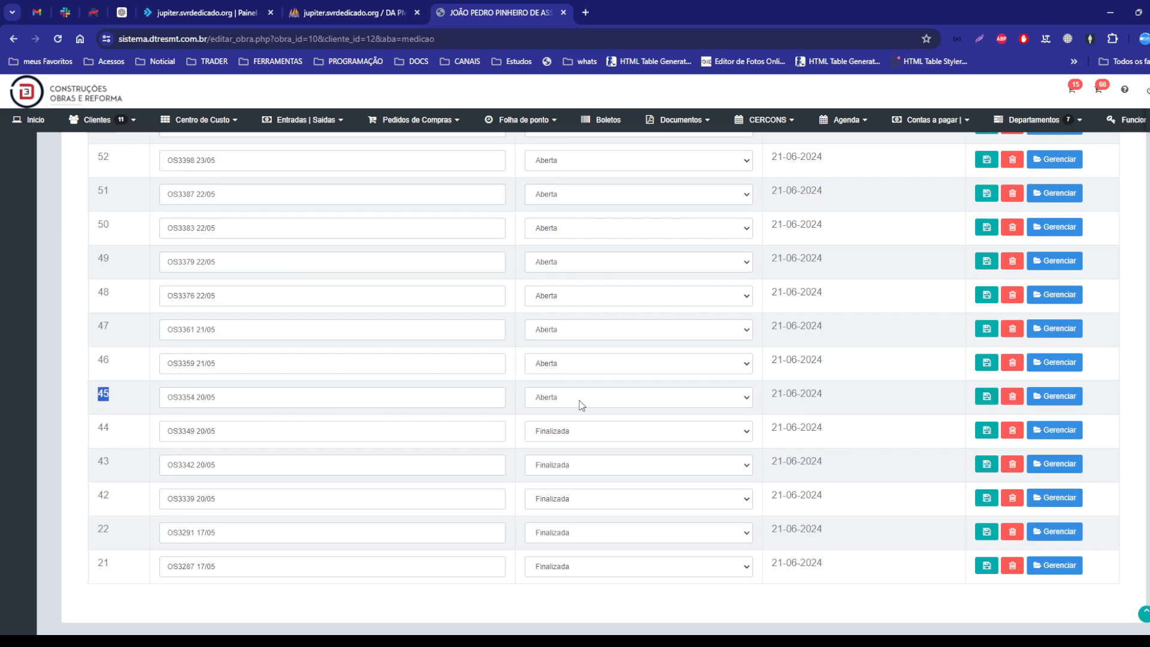
Step: Return to the work's generated measurements and examine the last service order listed in measurement 1
scroll(577, 404, "up", 5)
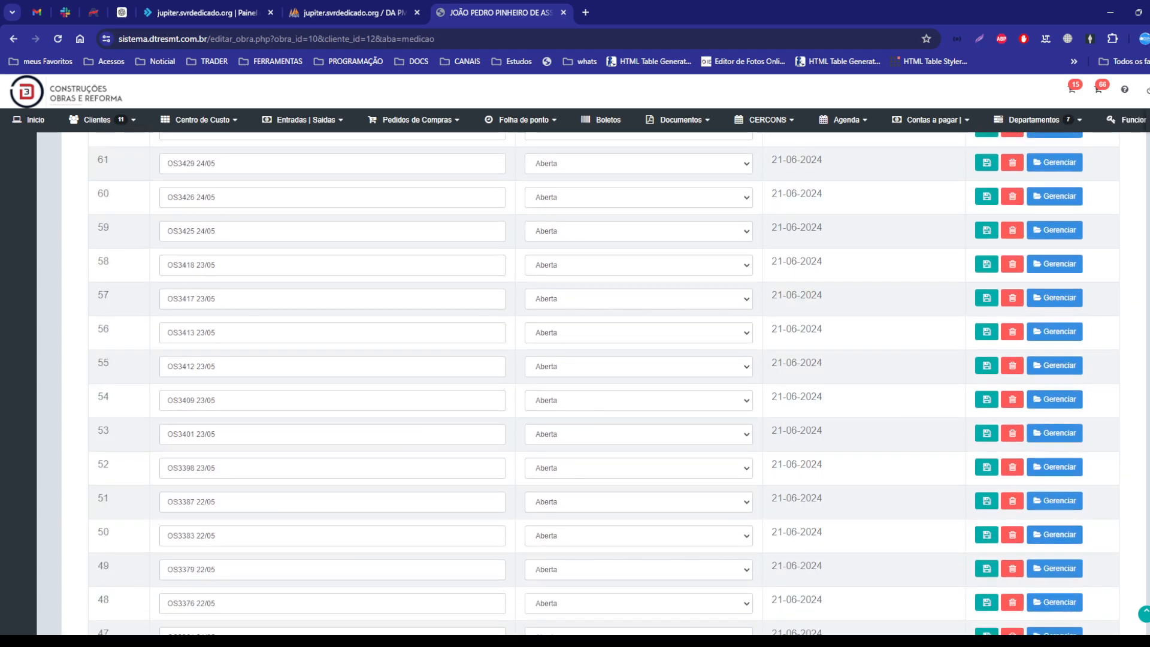
scroll(614, 175, "up", 15)
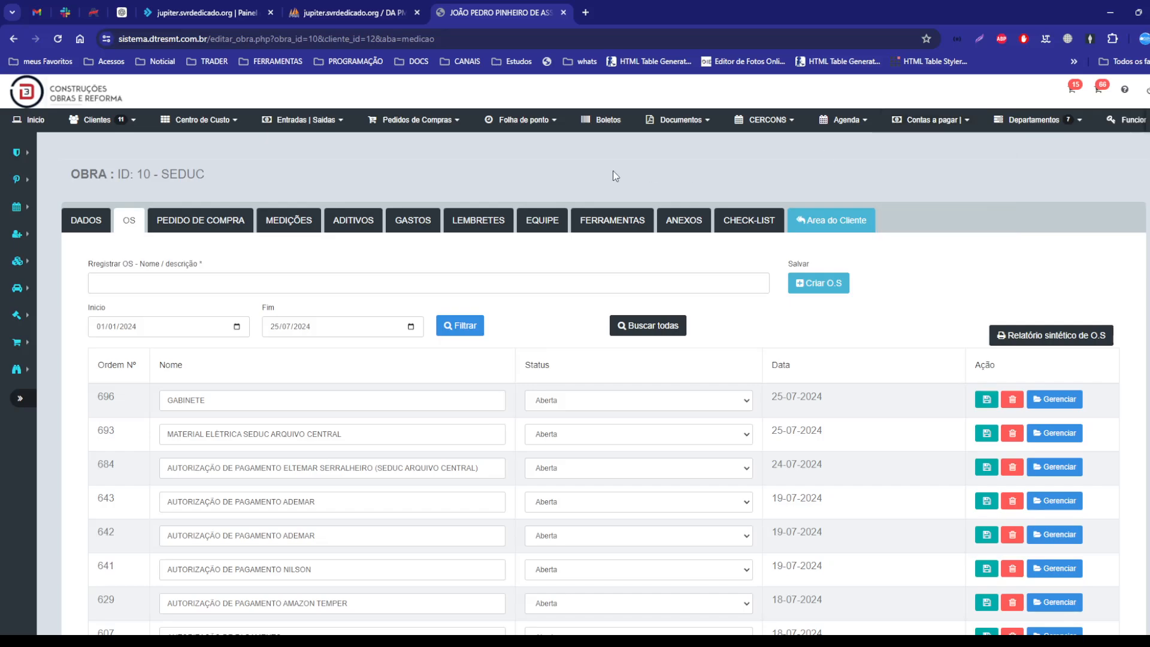
left_click(289, 221)
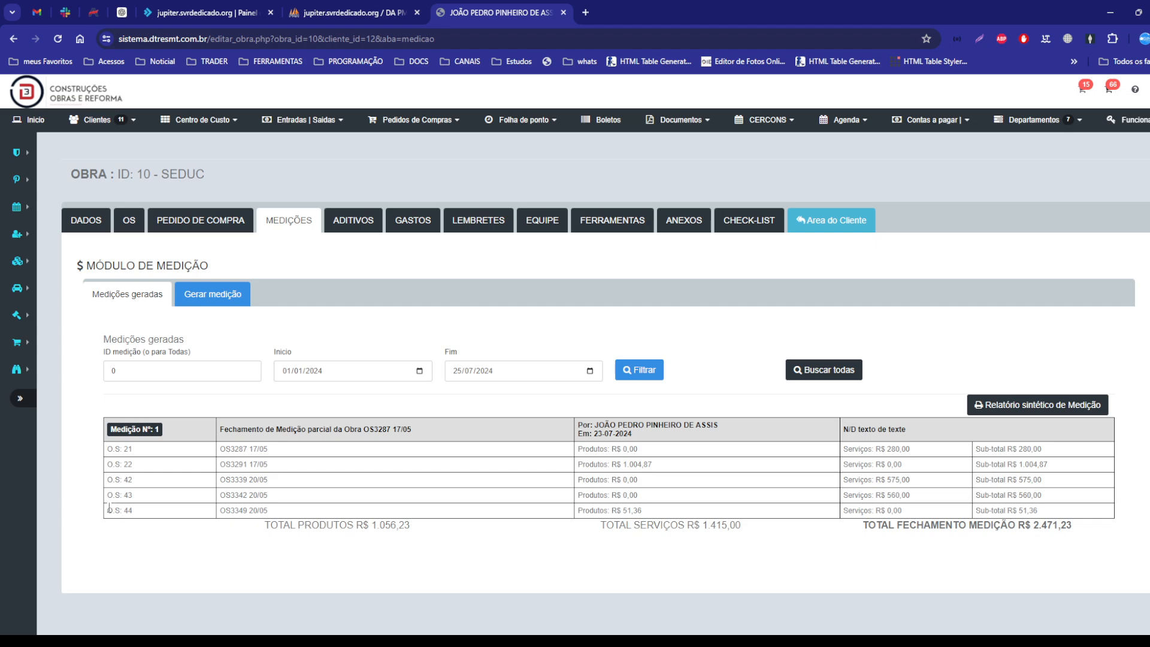
left_click_drag(108, 510, 136, 517)
left_click(366, 573)
Step: Go back to the work's service order list and examine the actions available for the finalized orders at its end
left_click(129, 232)
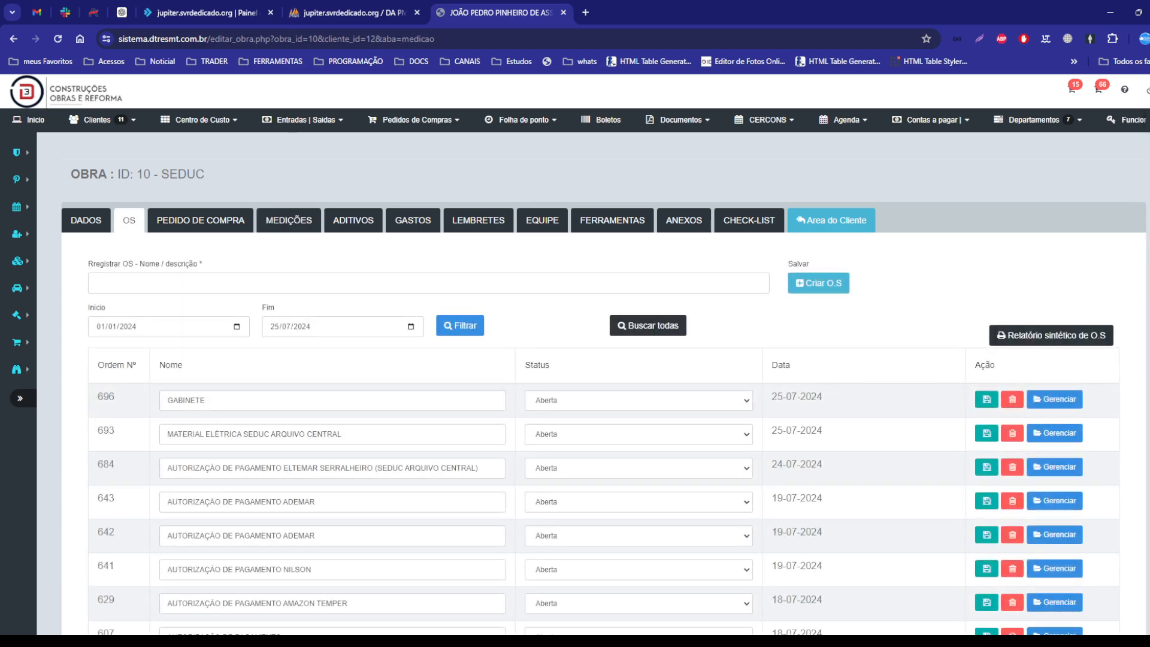
scroll(1061, 250, "down", 5)
scroll(470, 524, "down", 15)
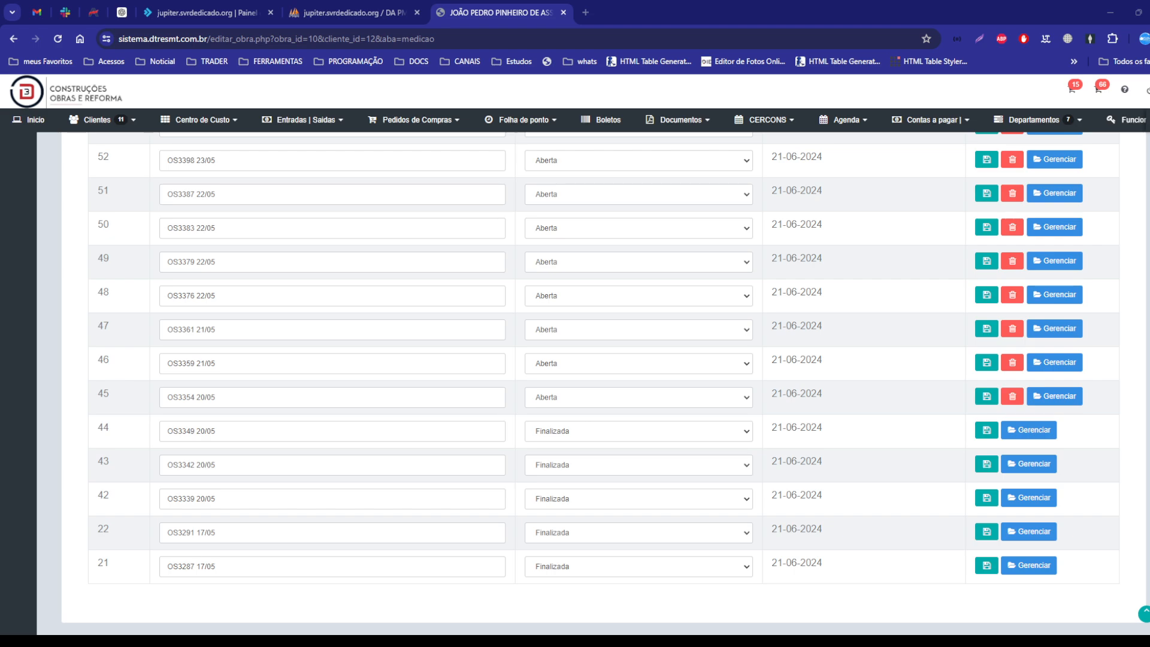
left_click(1061, 508)
scroll(824, 439, "up", 6)
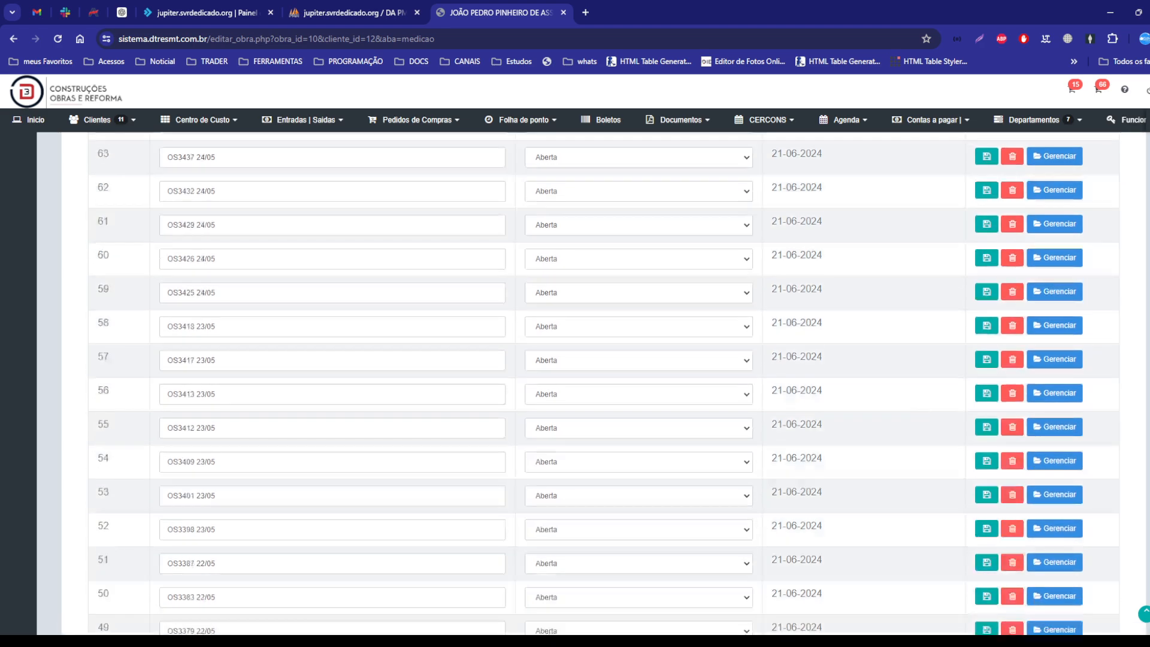
scroll(865, 333, "up", 20)
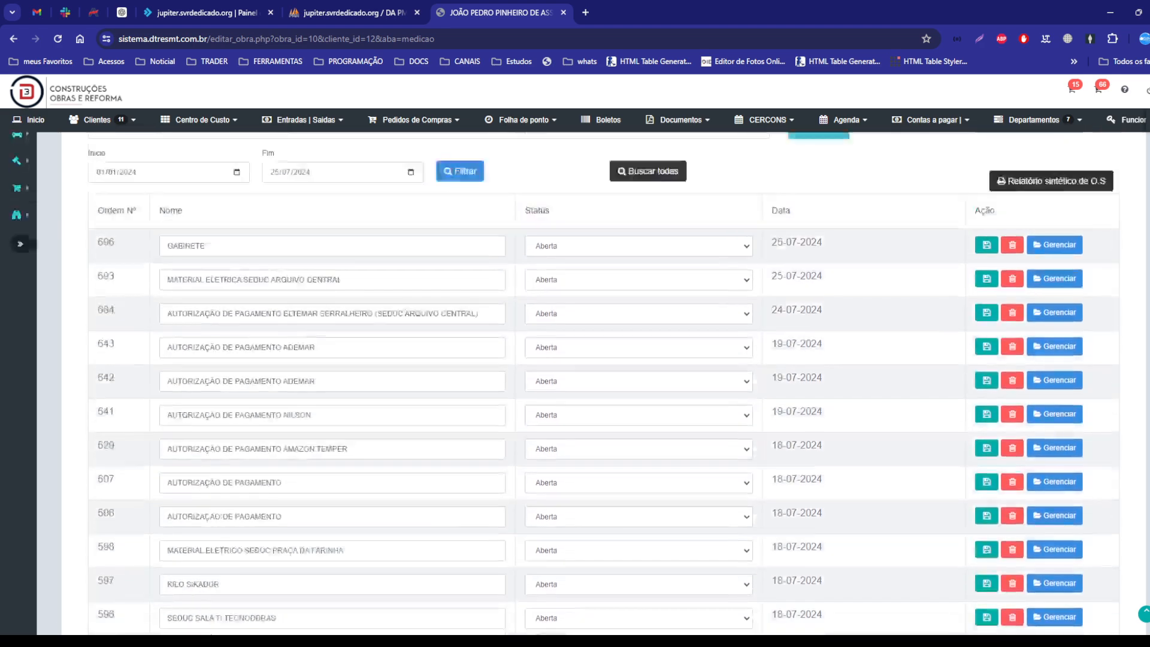
scroll(866, 333, "up", 3)
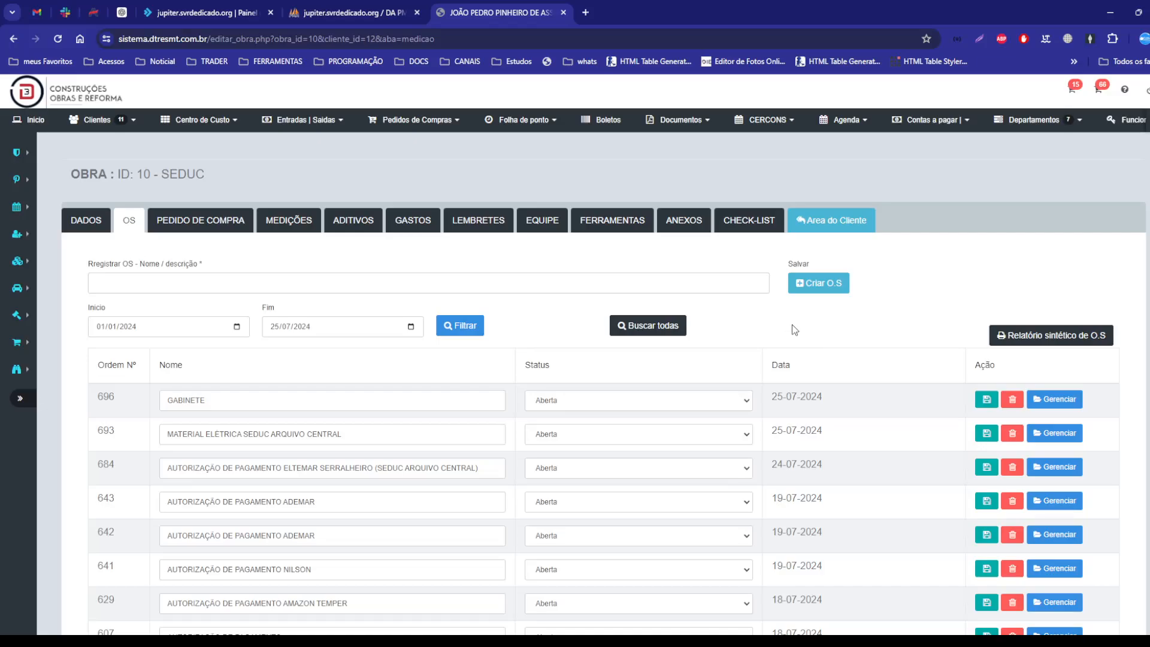
Step: Open the list of service orders for generating a new measurement of the work
left_click(301, 233)
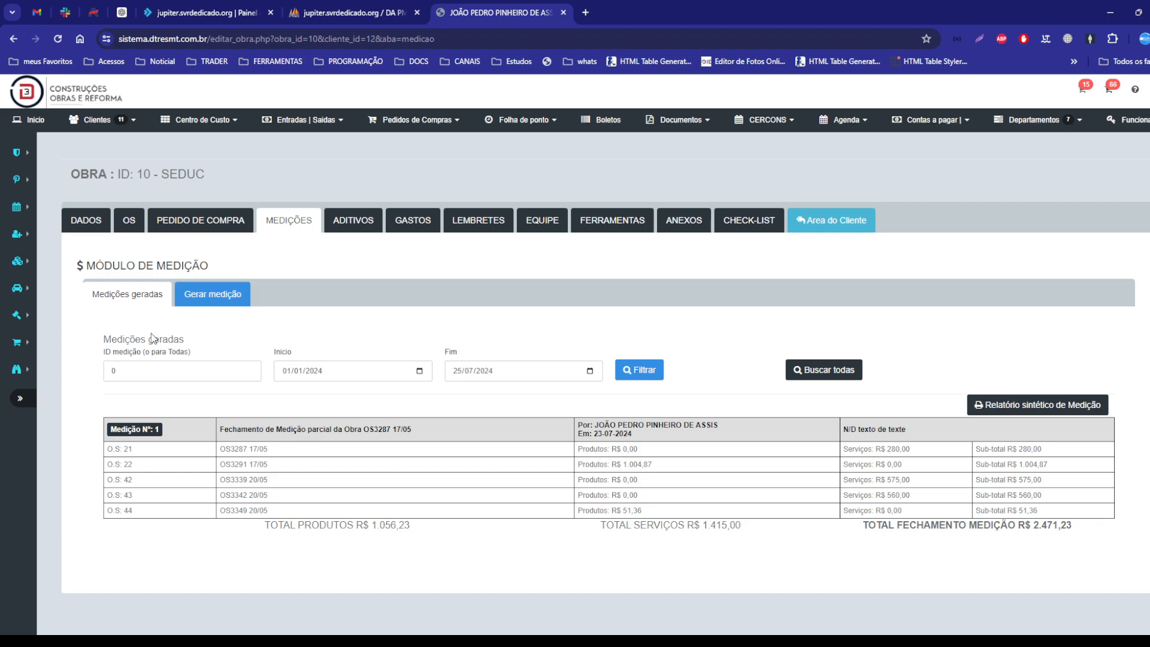
left_click(215, 300)
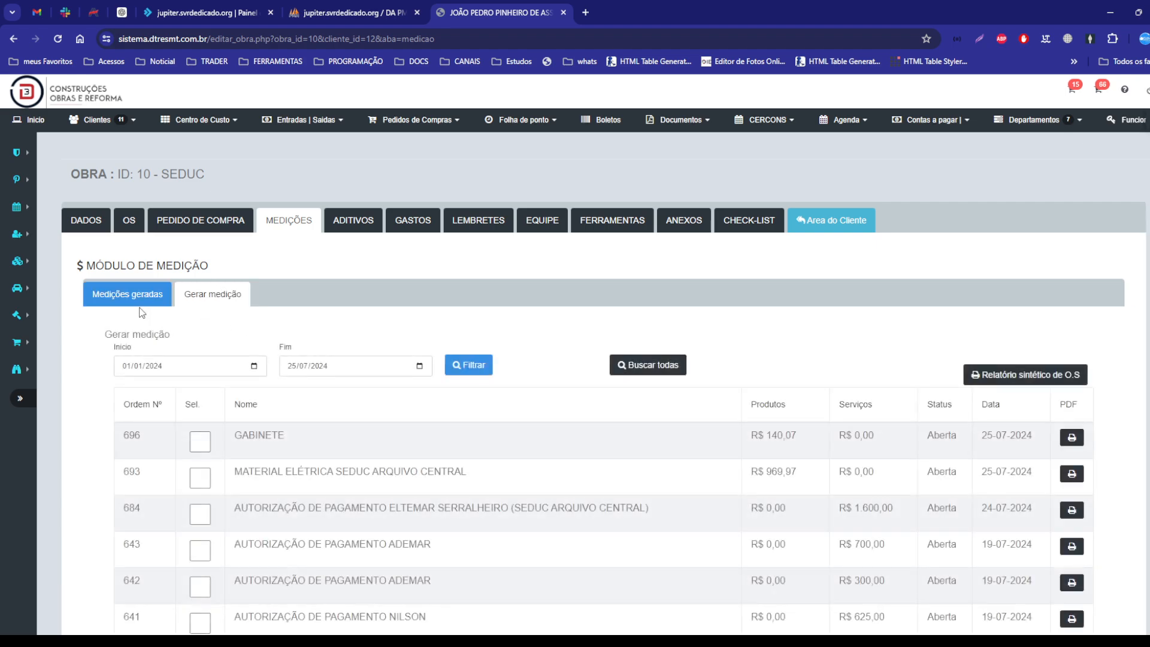
left_click(141, 301)
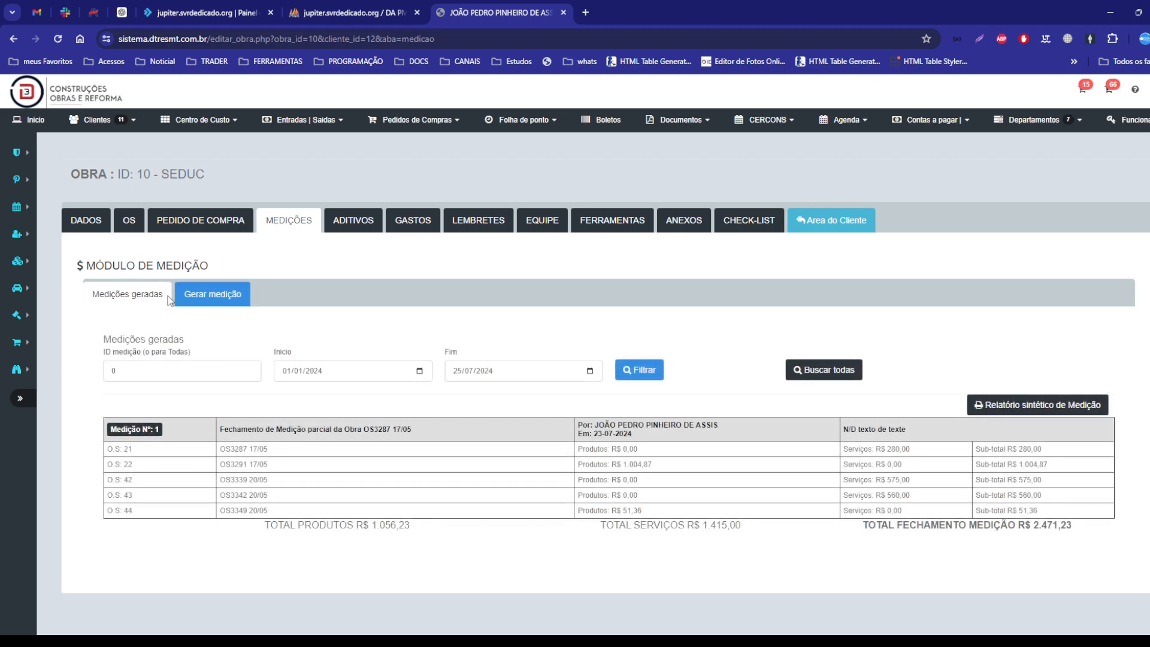
left_click(223, 295)
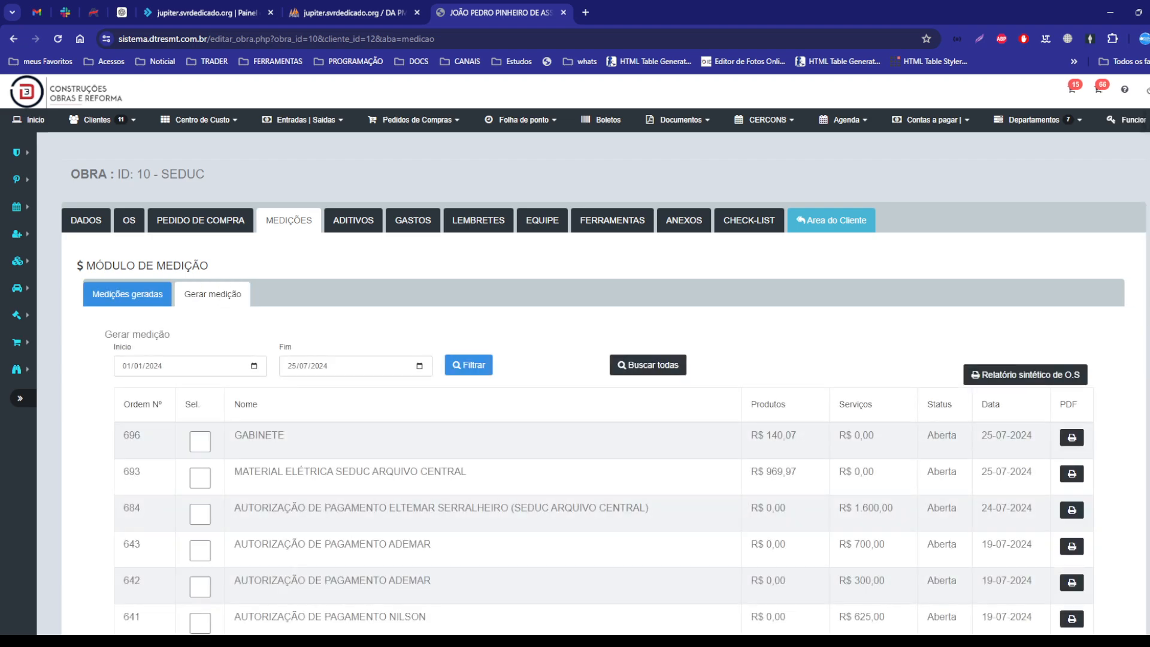
Step: Select service orders 45 to 50 at the end of the list and advance them to measurement
scroll(692, 431, "down", 5)
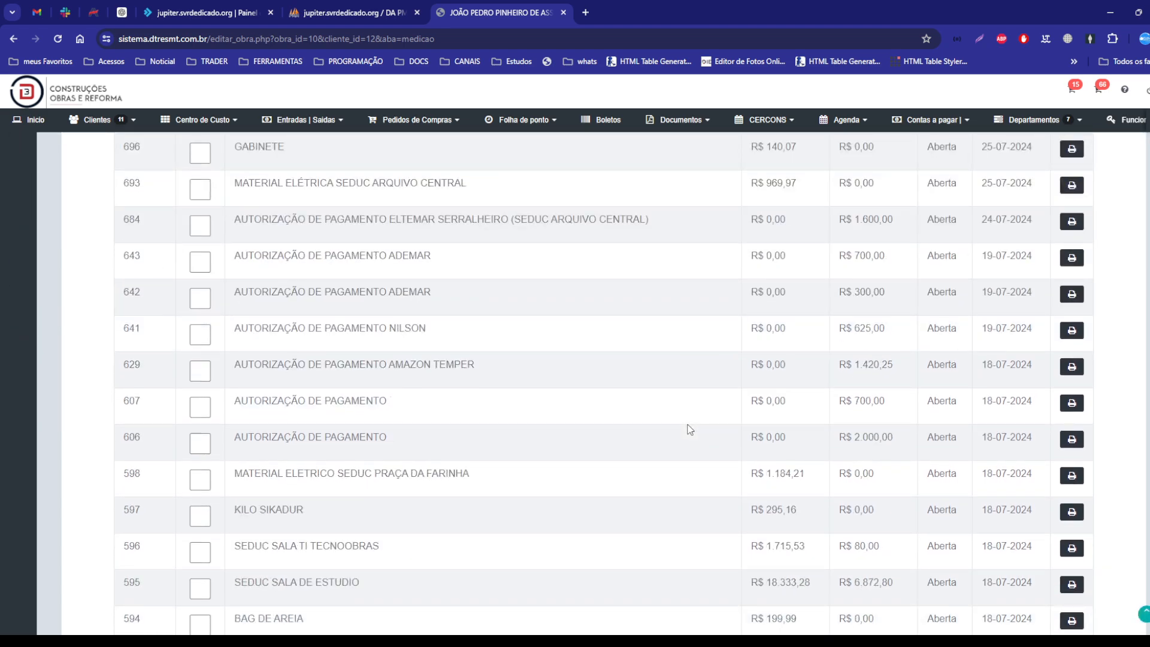
scroll(603, 384, "down", 20)
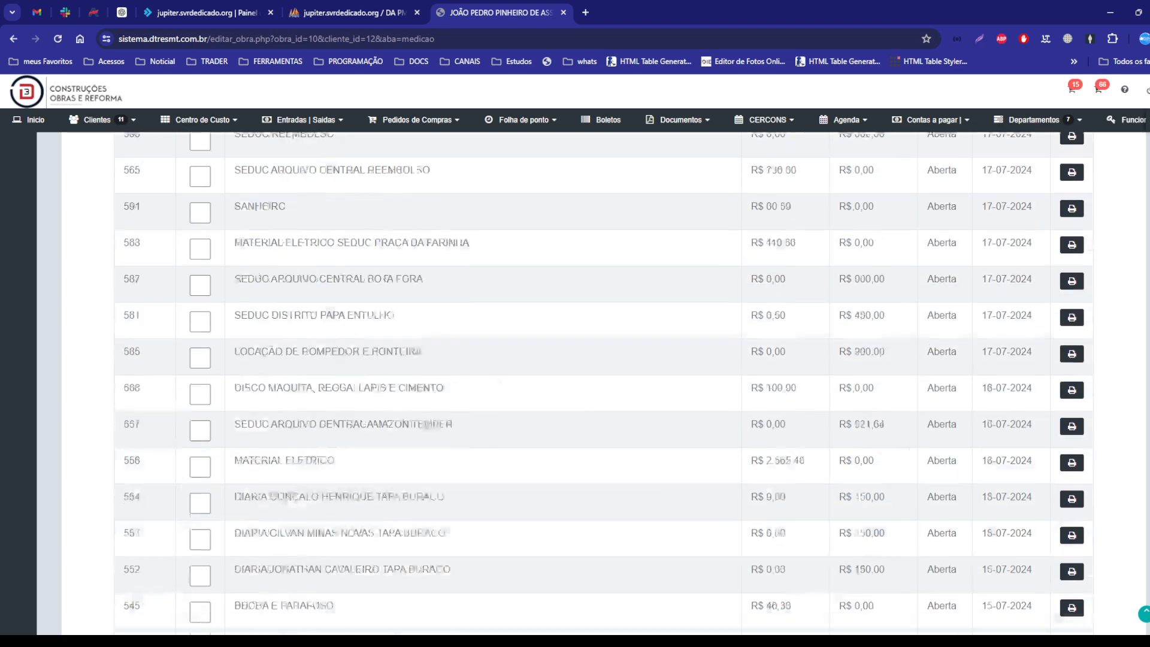
scroll(689, 539, "down", 5)
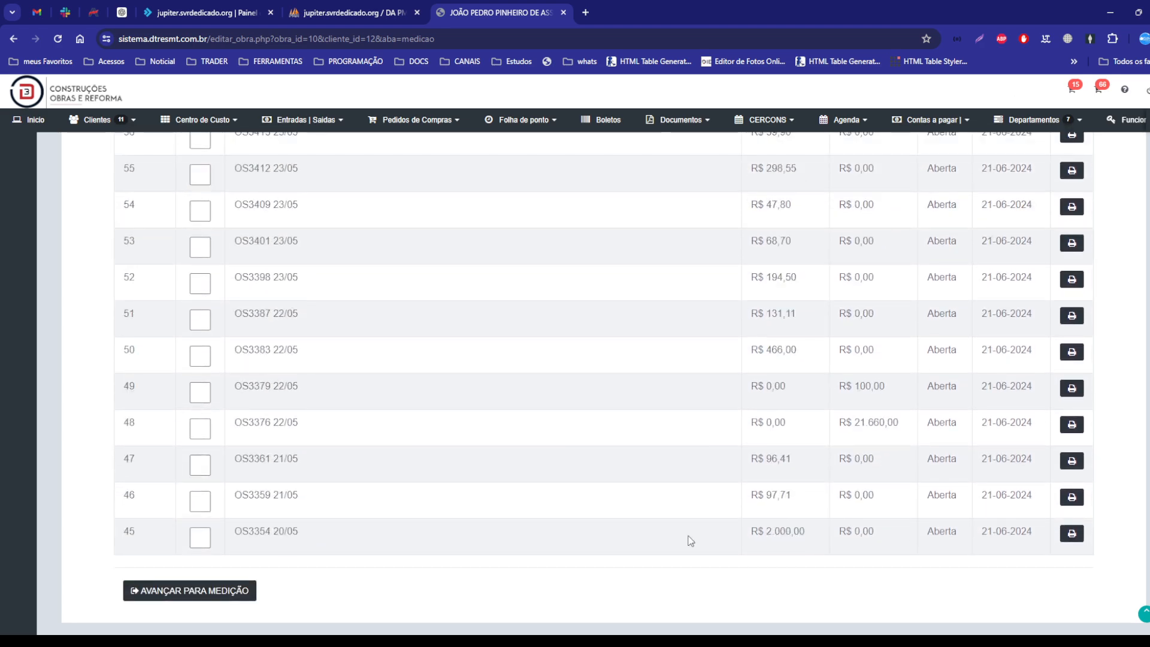
left_click(200, 539)
left_click(203, 503)
left_click(201, 466)
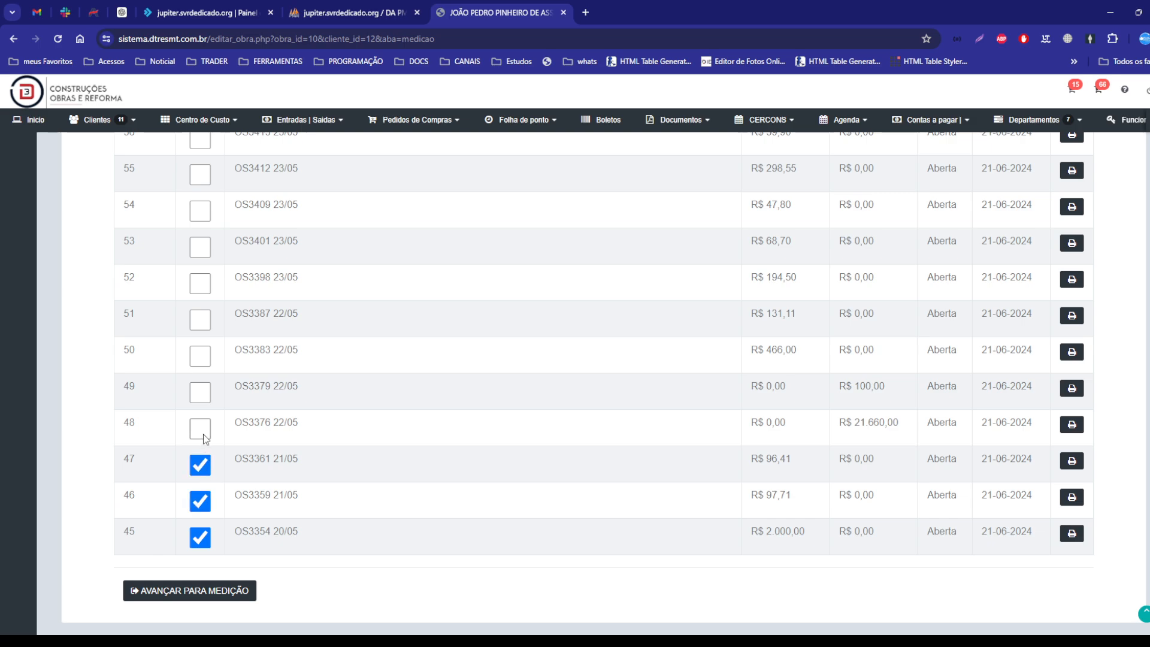
left_click(202, 396)
left_click(210, 361)
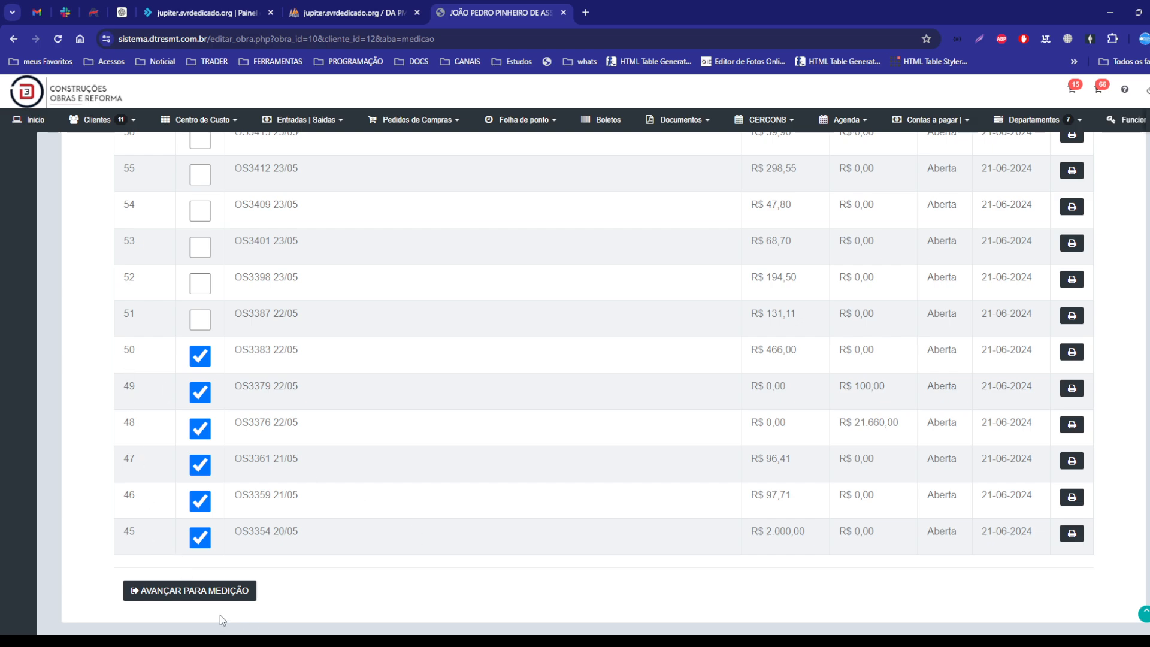
left_click(192, 593)
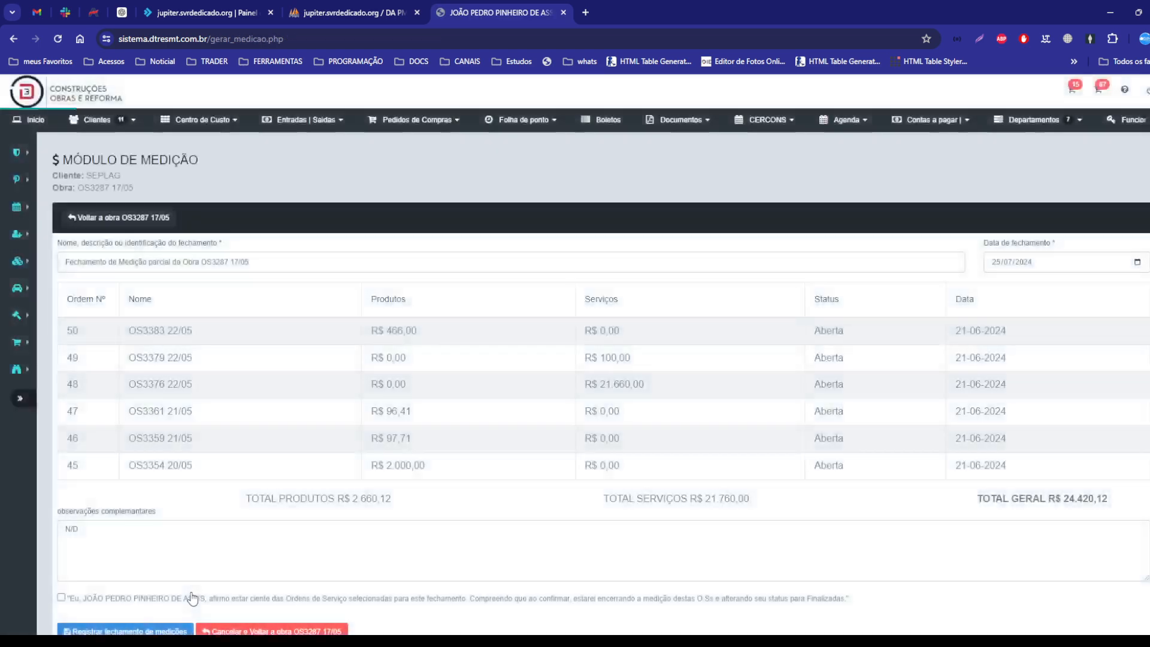
Step: Register the measurement closing with "teste 002" appended to its name and the service order awareness statement accepted
scroll(174, 405, "down", 1)
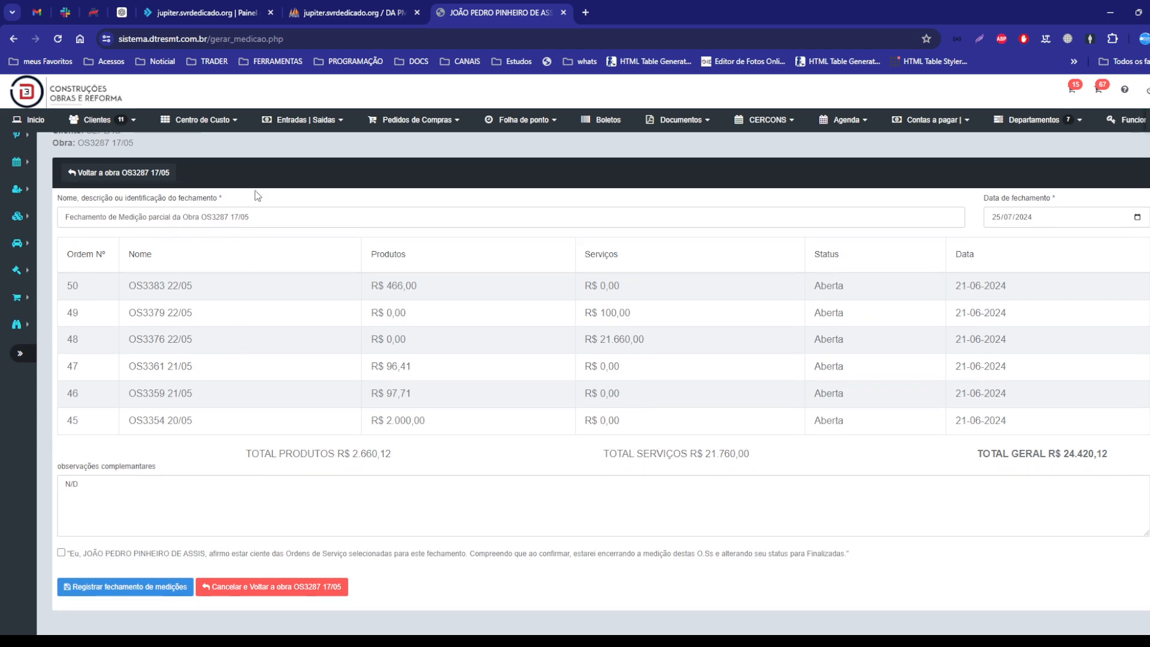
left_click(276, 215)
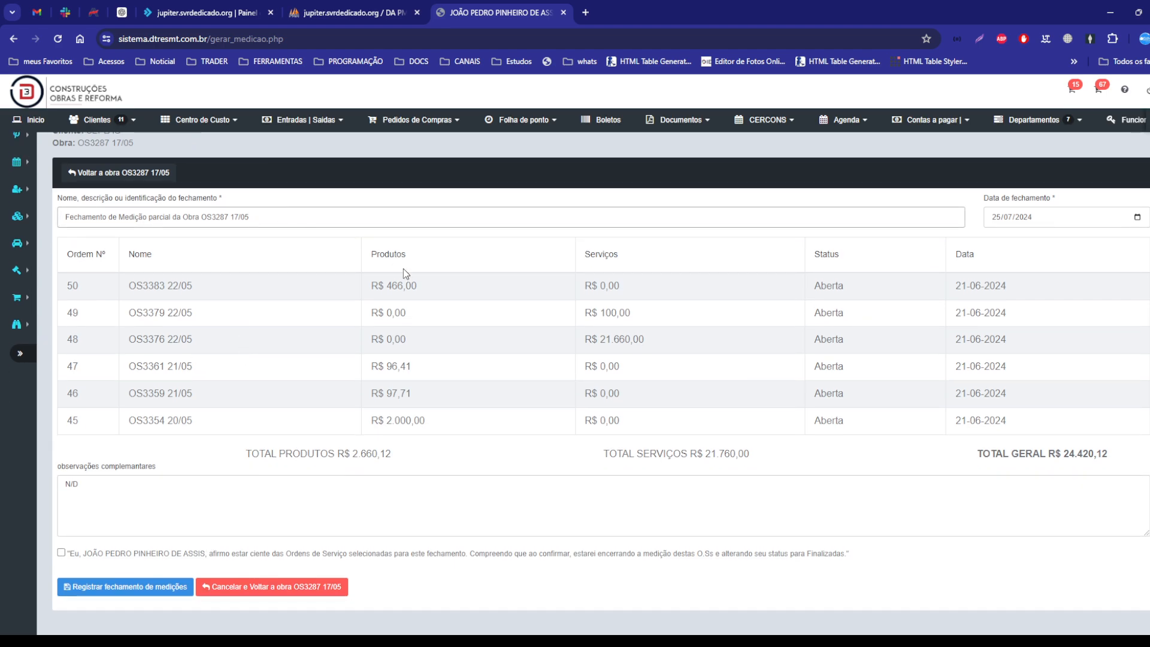
type("teste 002")
left_click(156, 479)
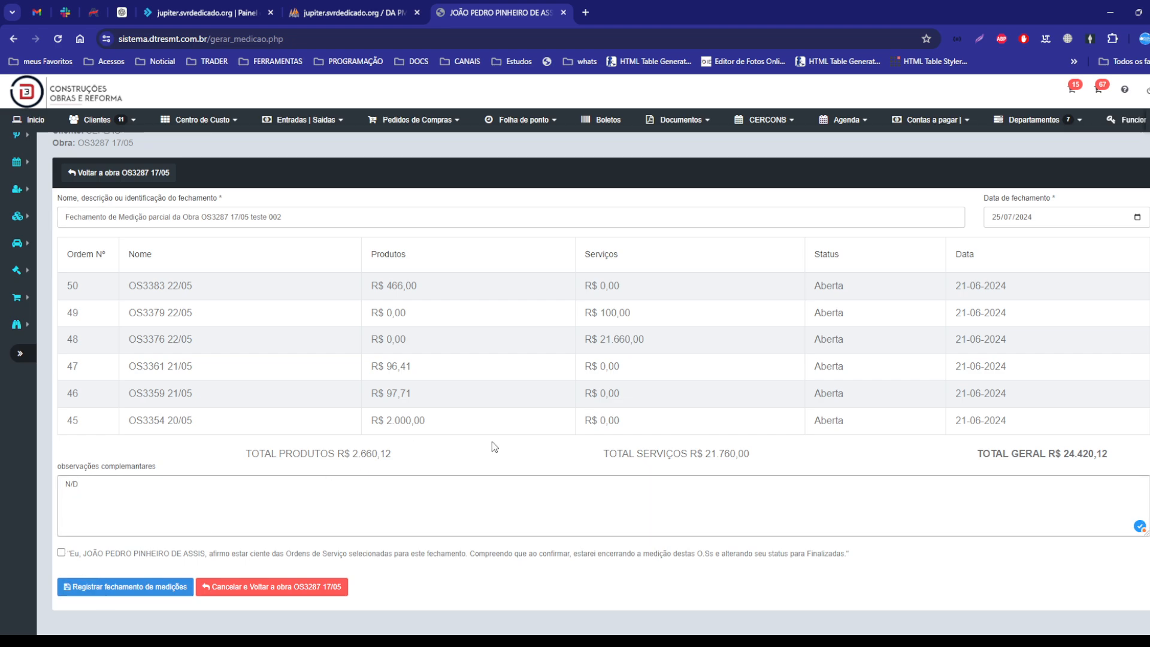
left_click(61, 553)
left_click(116, 586)
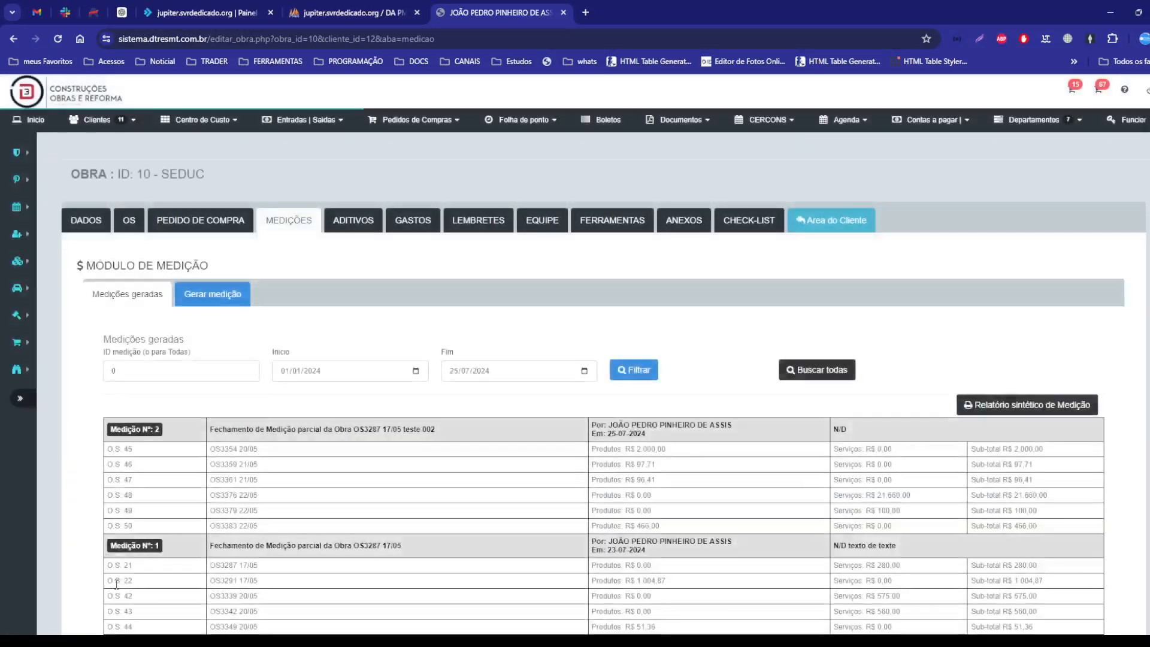
Step: Examine the generated measurements, including the start date filter and measurement 2's closing name and service orders
scroll(630, 316, "down", 2)
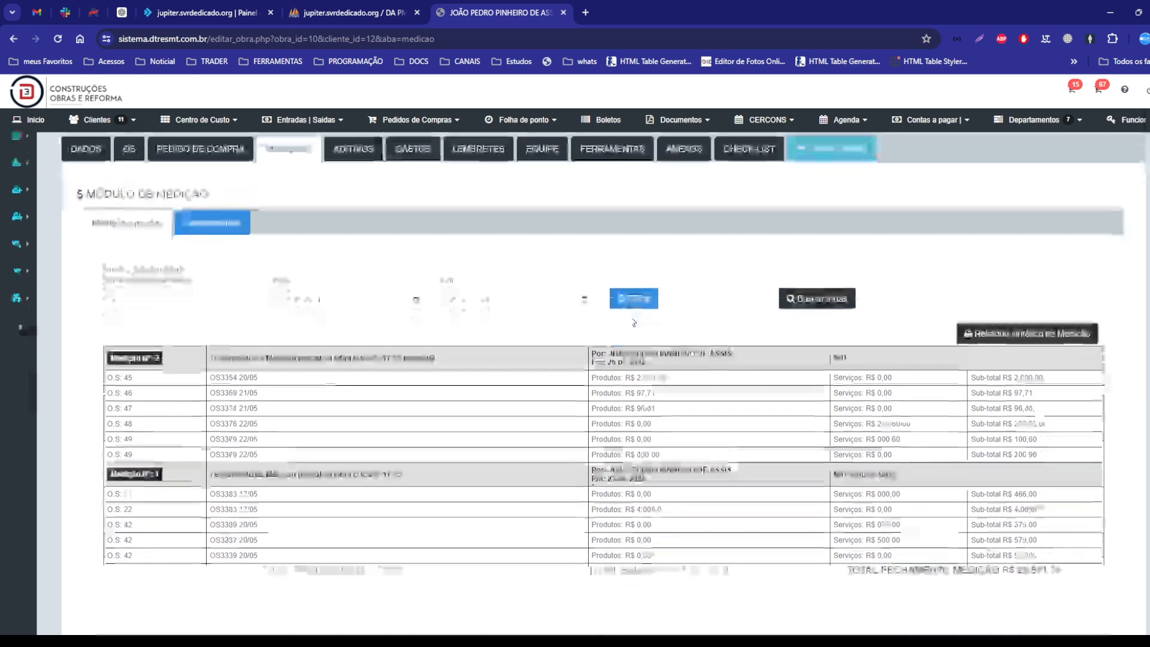
scroll(159, 127, "up", 2)
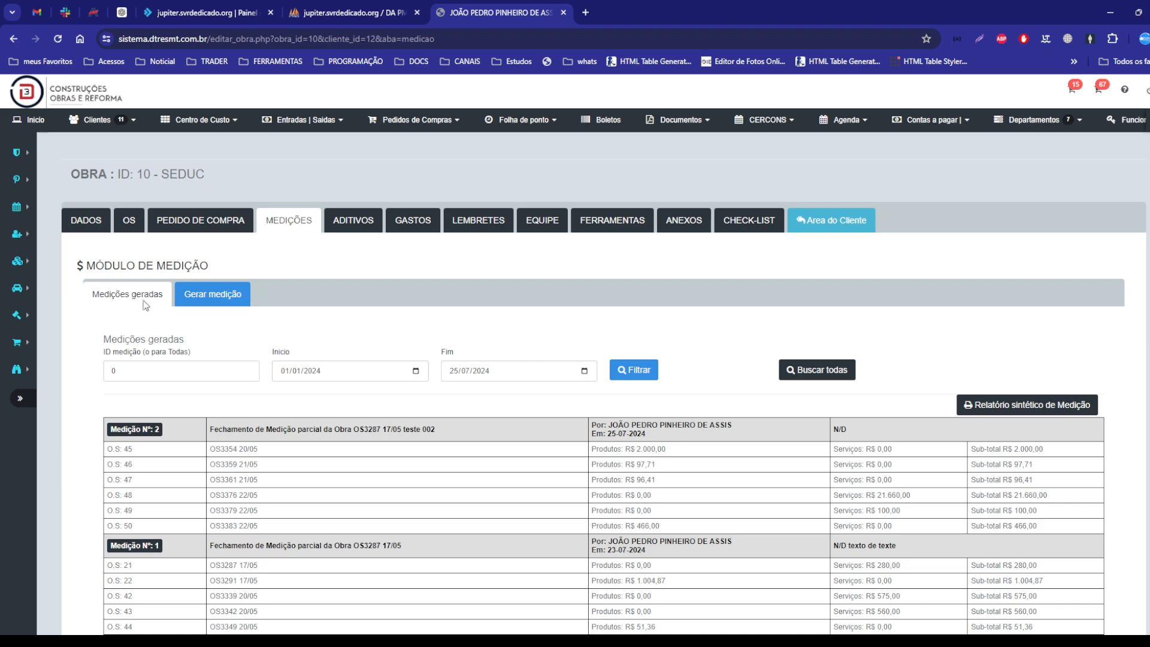
scroll(356, 282, "down", 2)
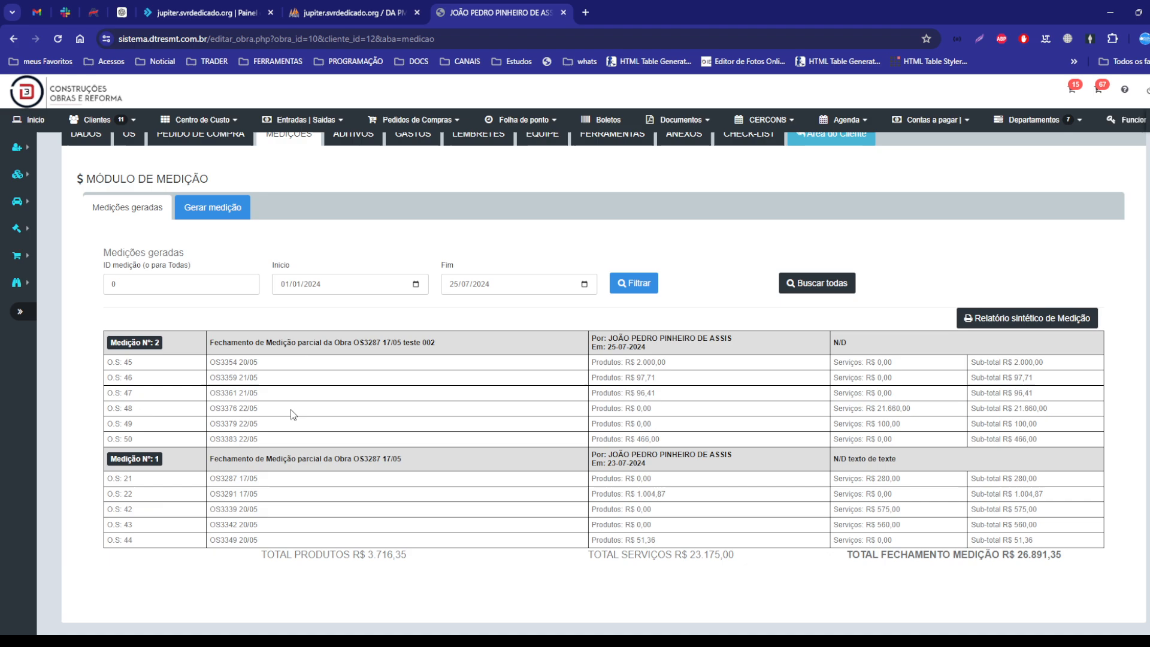
left_click(418, 288)
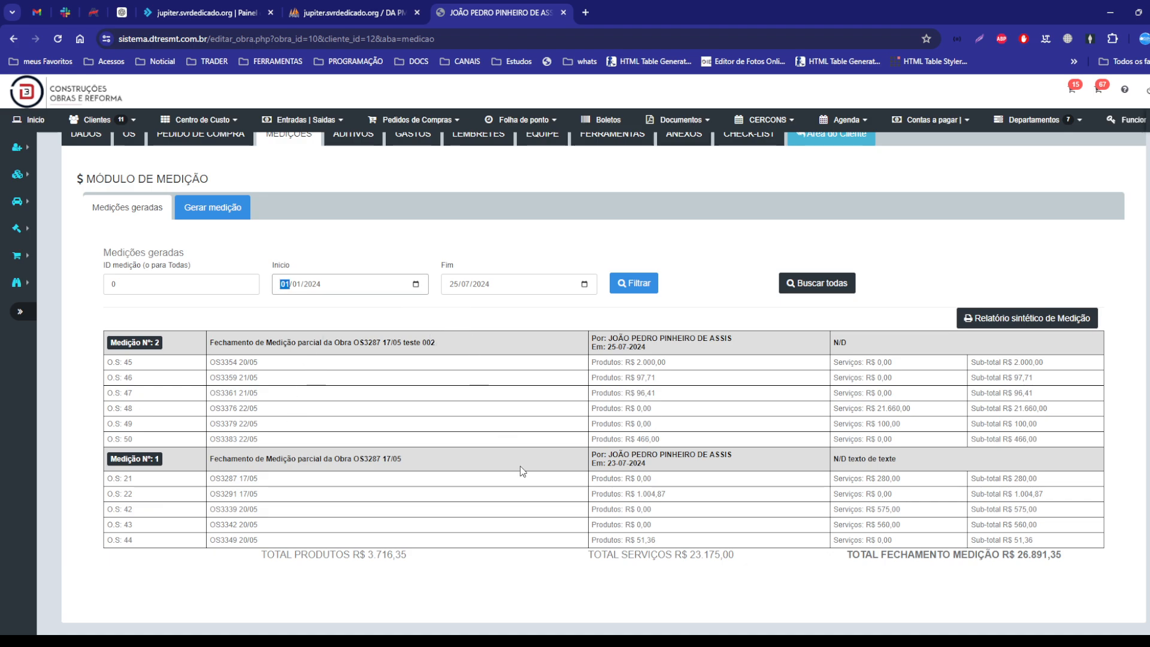
left_click(666, 586)
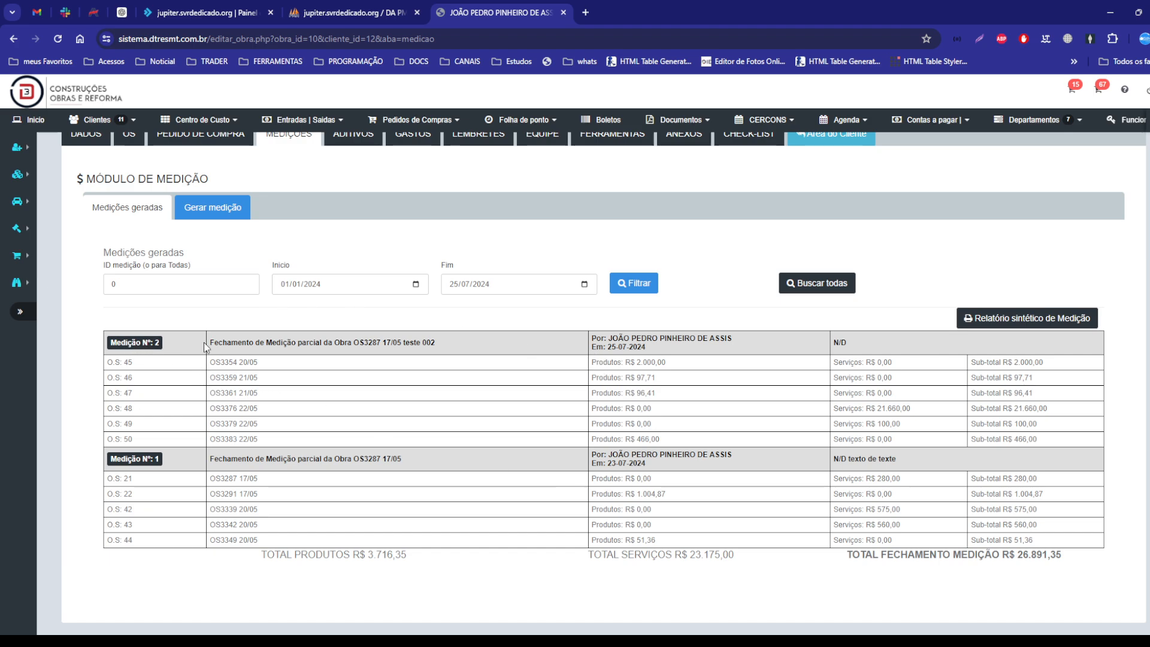
left_click_drag(204, 343, 449, 350)
left_click(138, 353)
left_click_drag(210, 345, 444, 345)
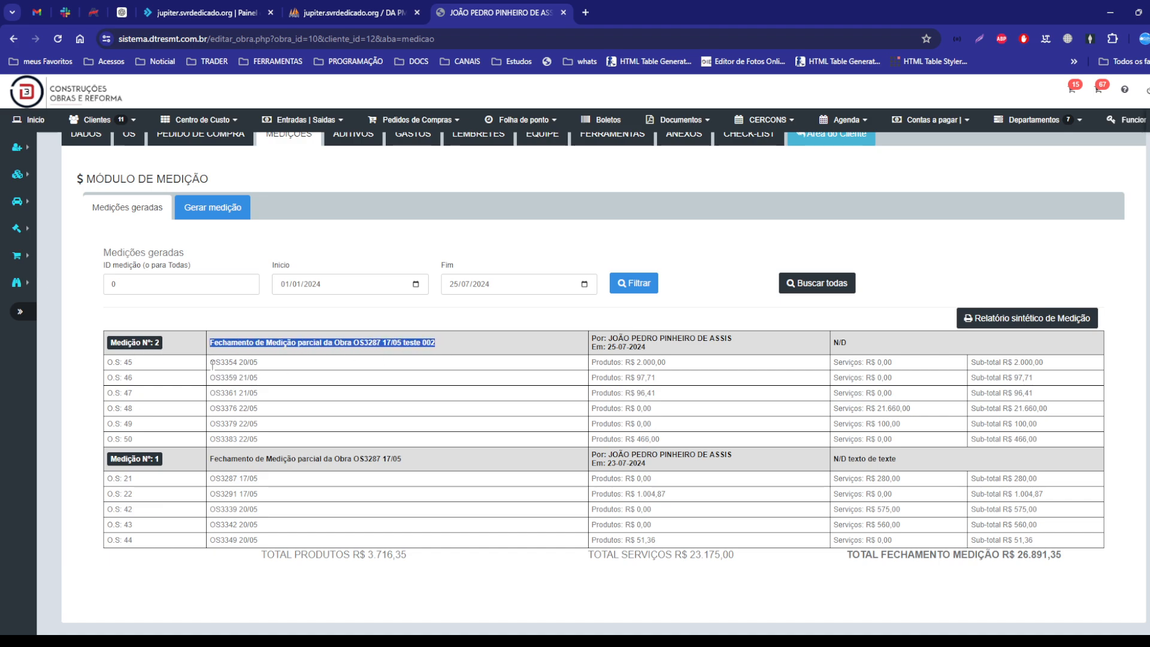
left_click_drag(210, 363, 277, 452)
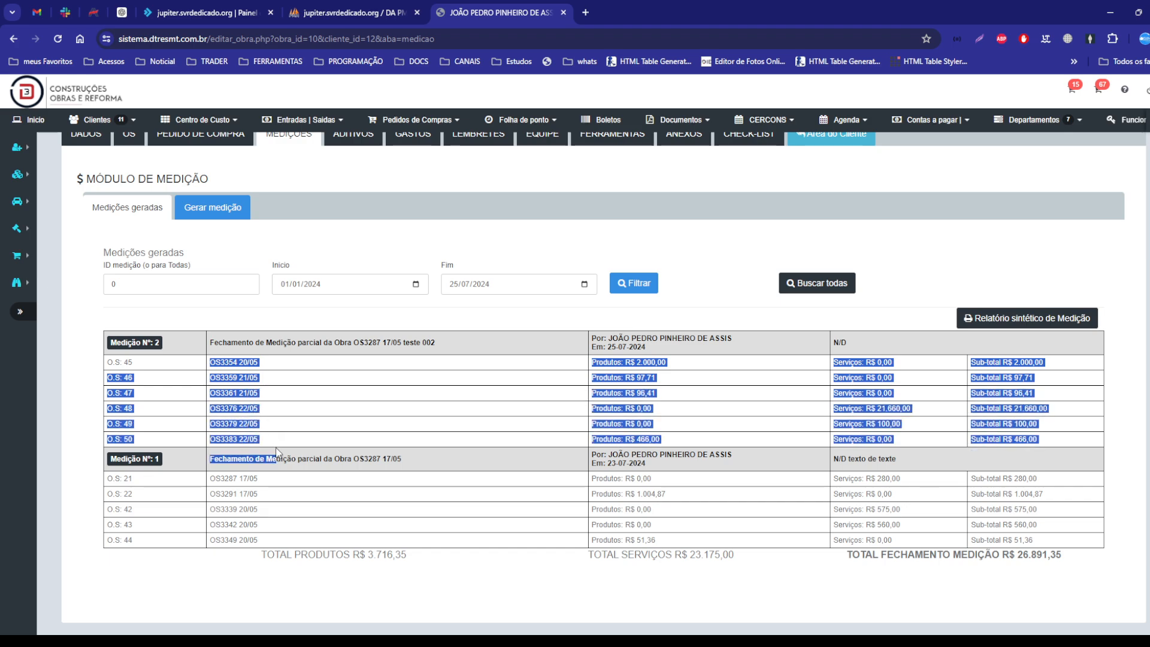
left_click(273, 428)
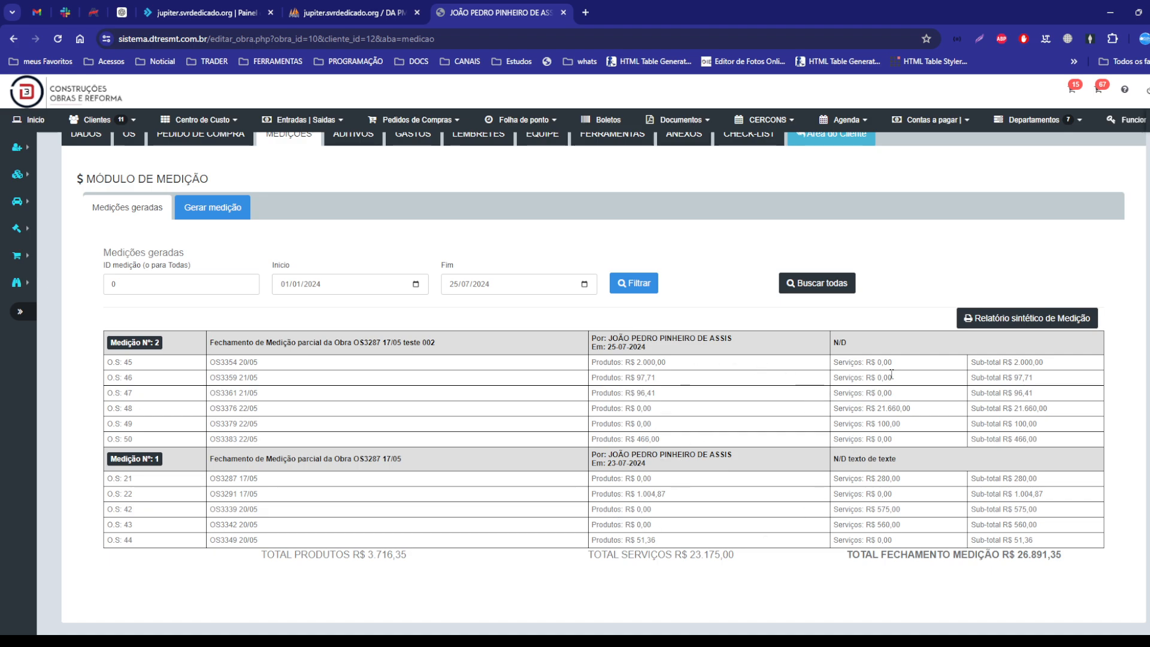
Step: Generate the synthetic measurement report, review its print preview and close it without printing
left_click(1009, 316)
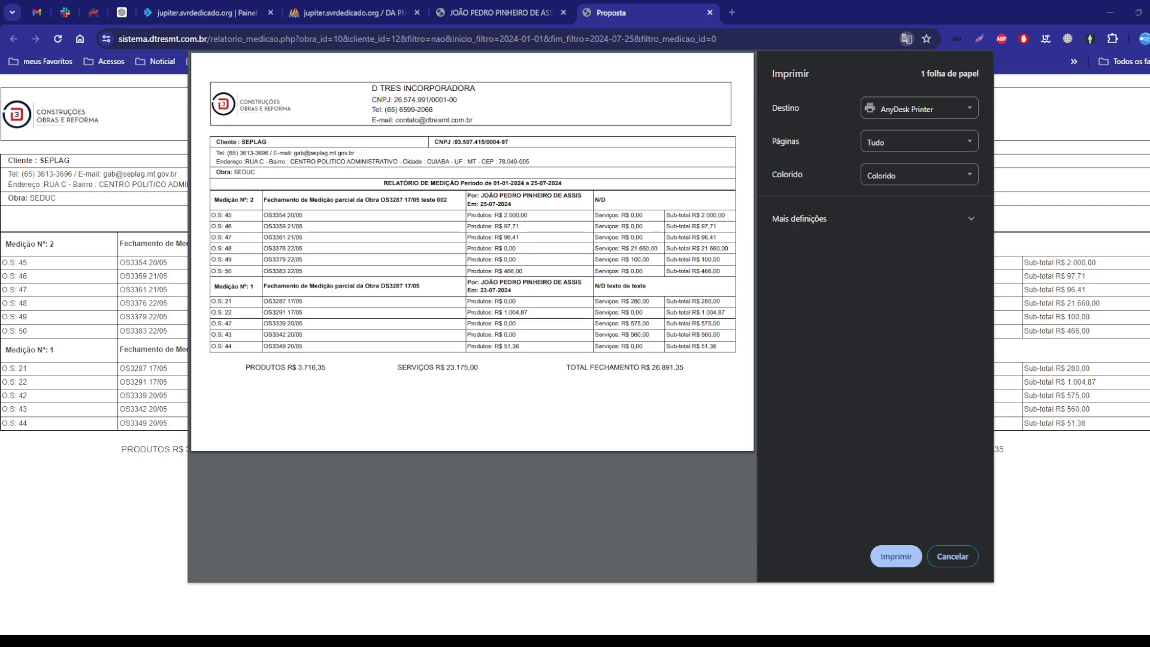
left_click(583, 118)
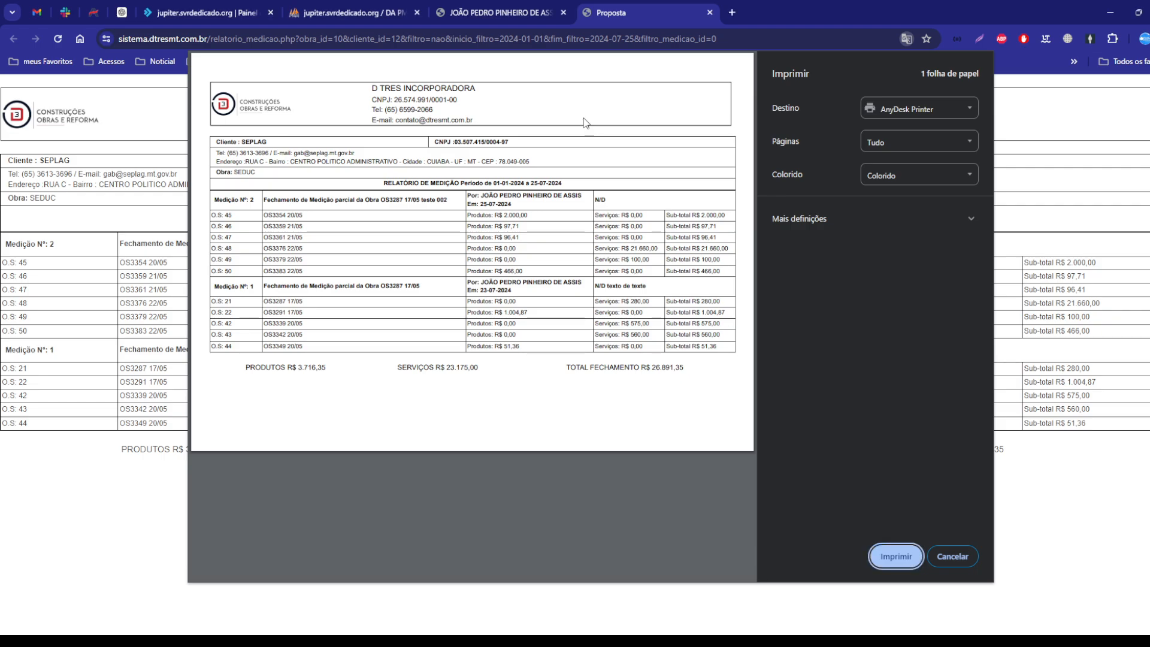
left_click(711, 12)
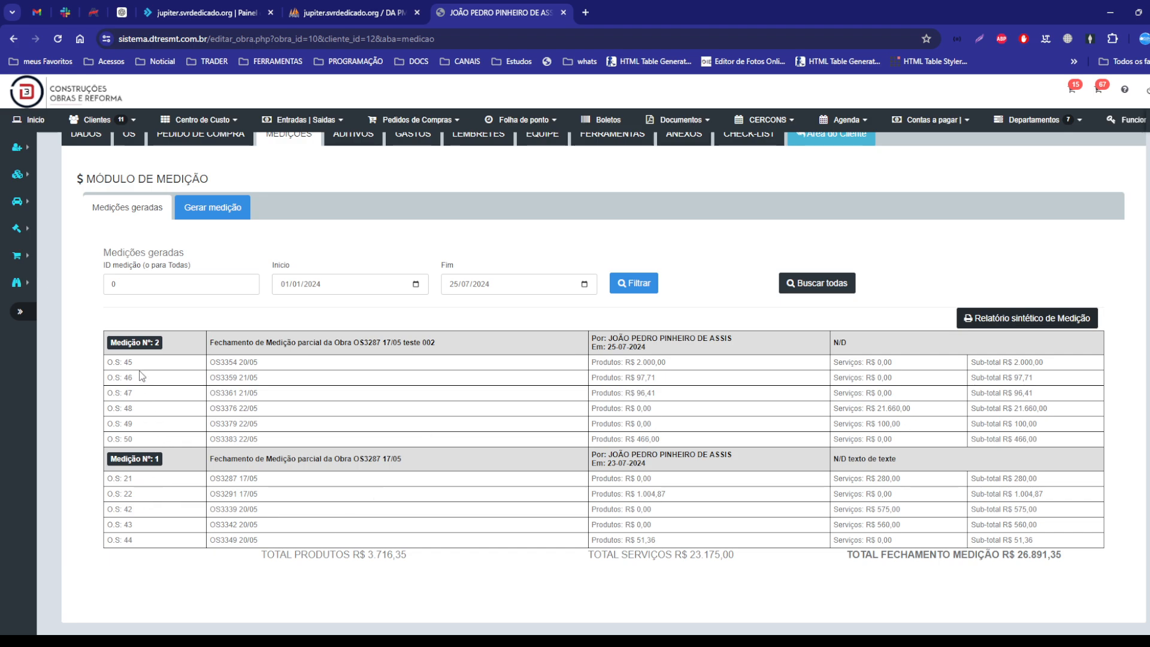
Step: Examine the service order numbers of measurement 2 and the measurement ID filter's instruction for showing all
left_click_drag(138, 442, 108, 364)
left_click(173, 327)
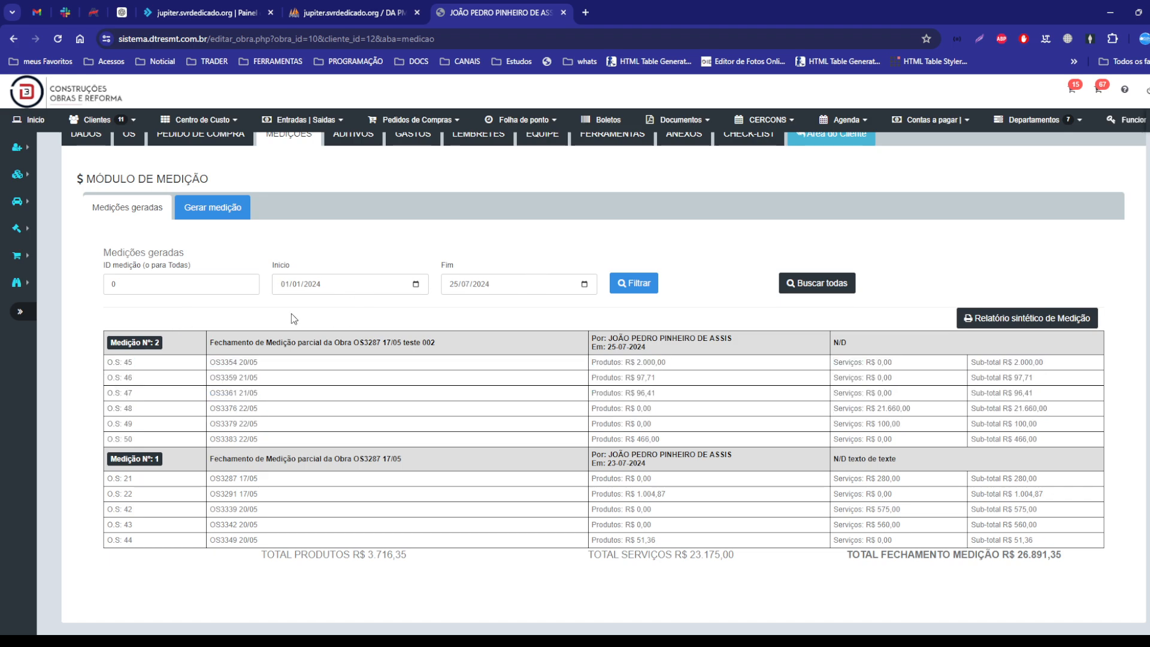
left_click_drag(103, 265, 192, 268)
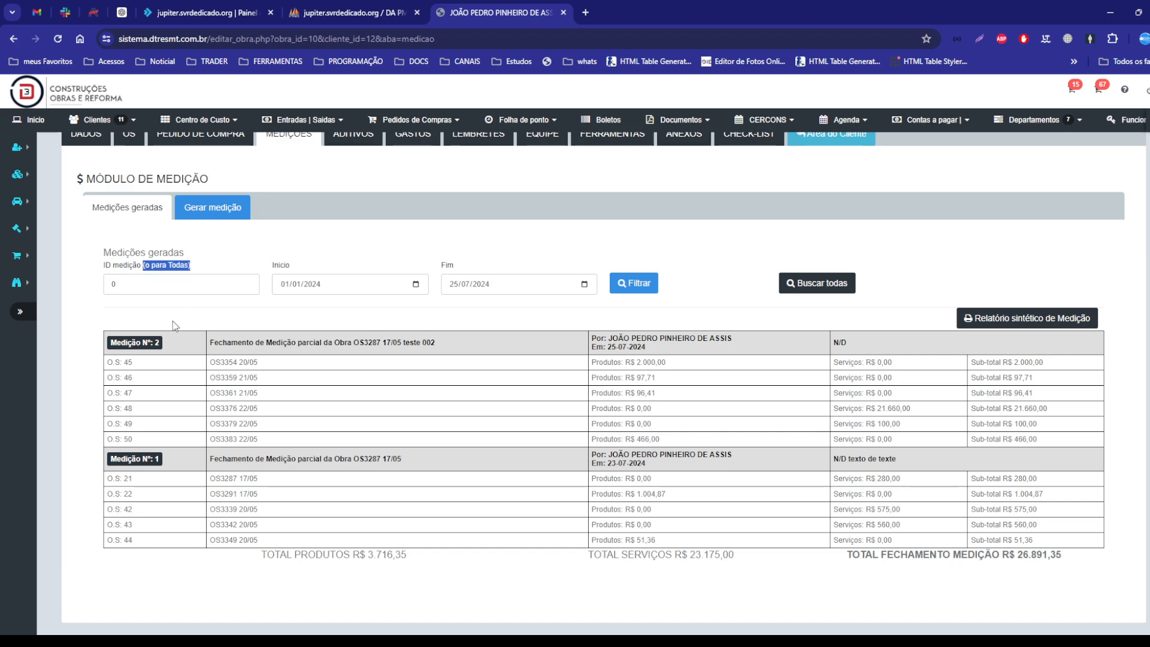
Step: Filter the generated measurements by measurement ID 1
left_click(157, 473)
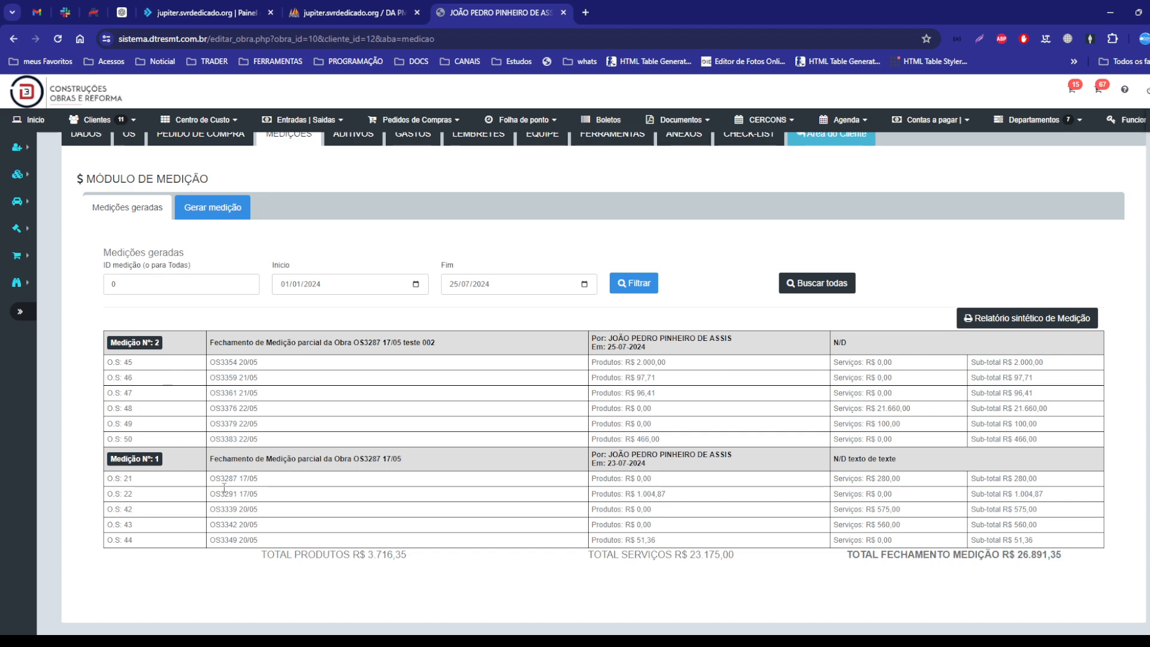
double_click(103, 284)
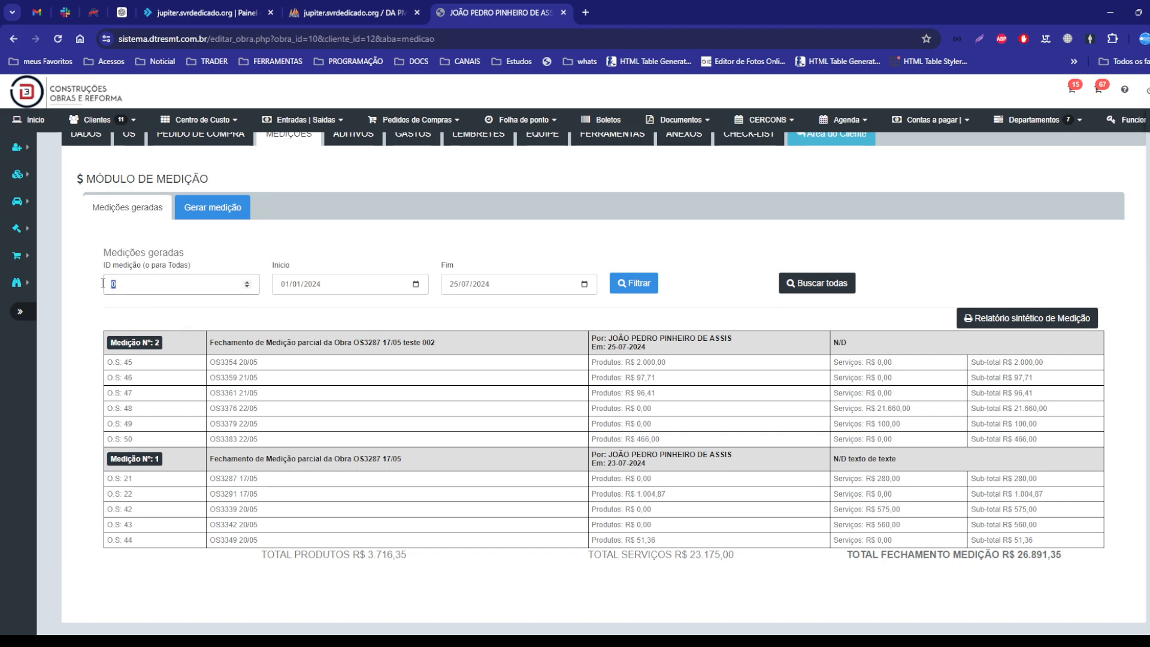
type("1")
left_click(634, 283)
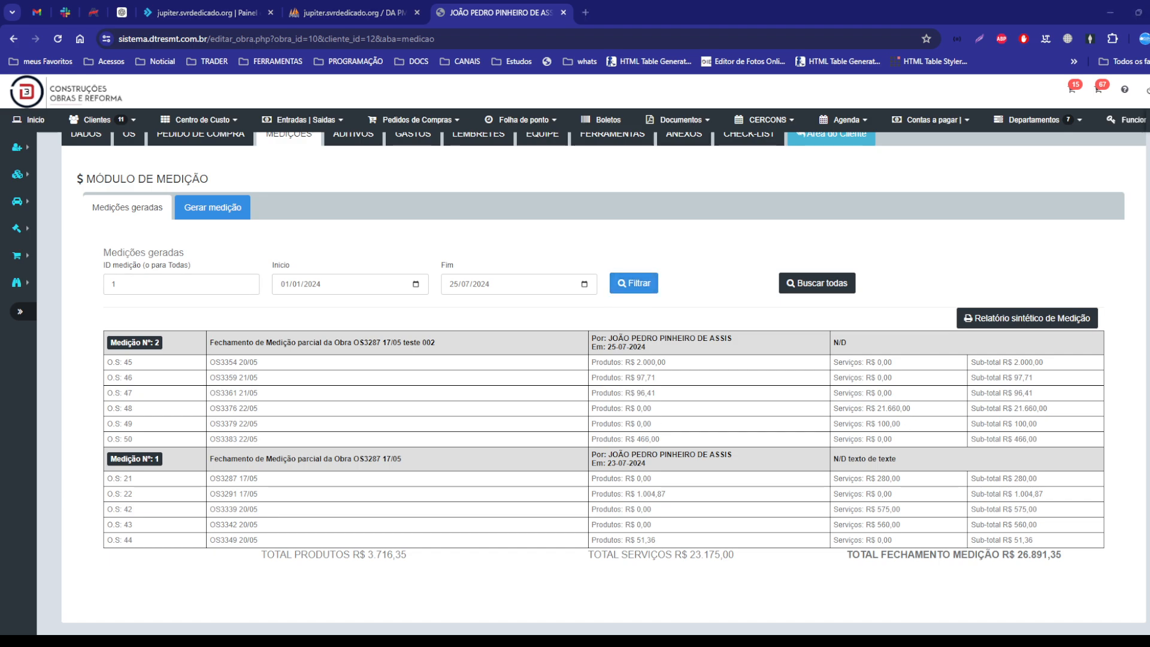
left_click(639, 282)
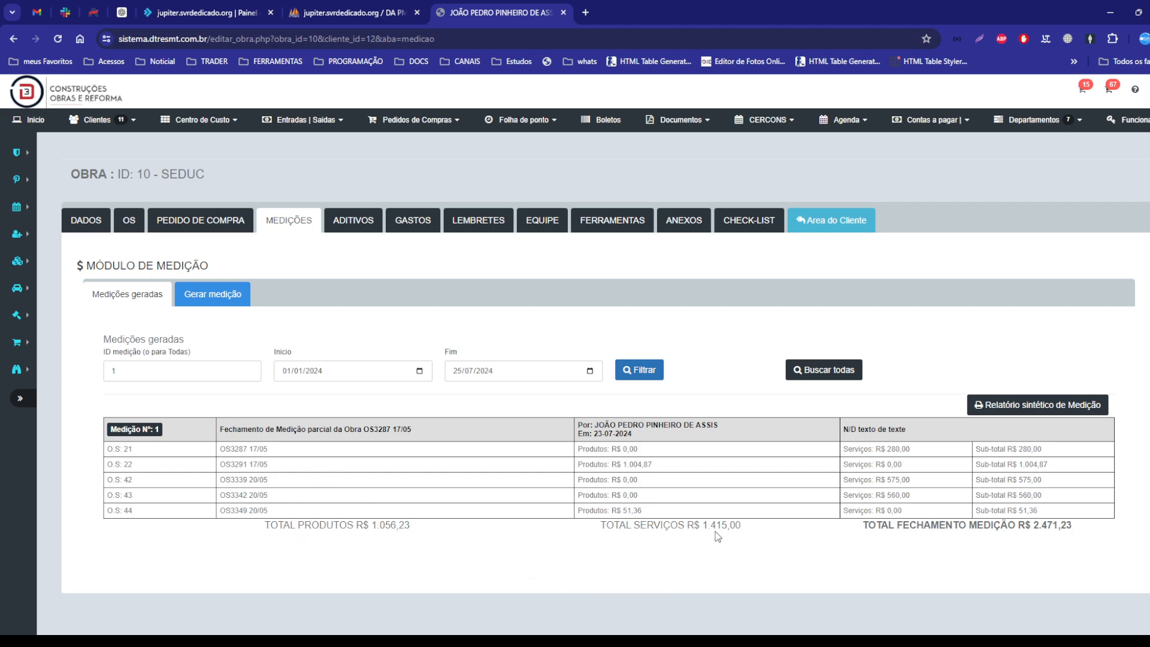
Step: Generate the synthetic report for measurement 1, review its print preview and close it without printing
left_click(1031, 405)
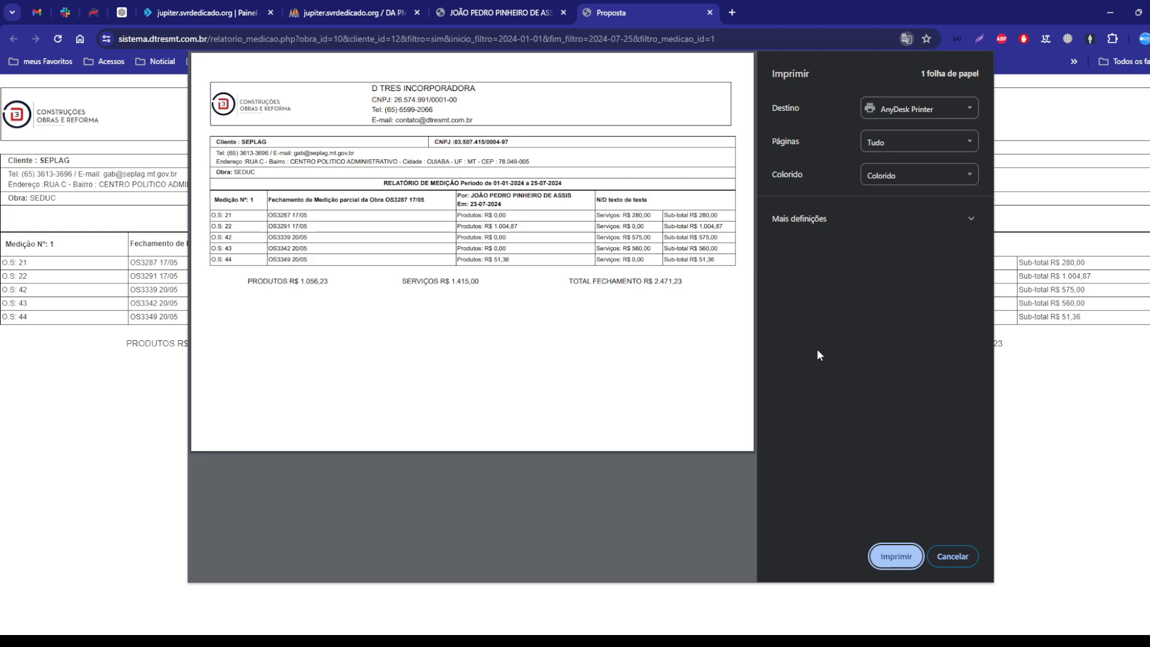
left_click(956, 557)
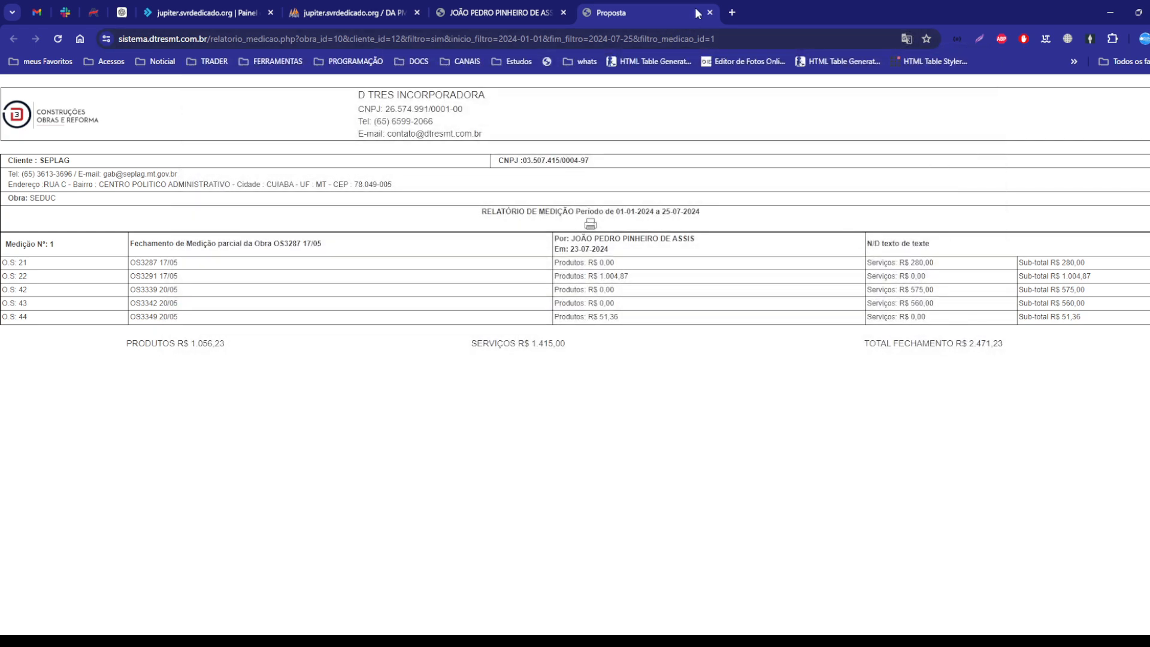
left_click(711, 13)
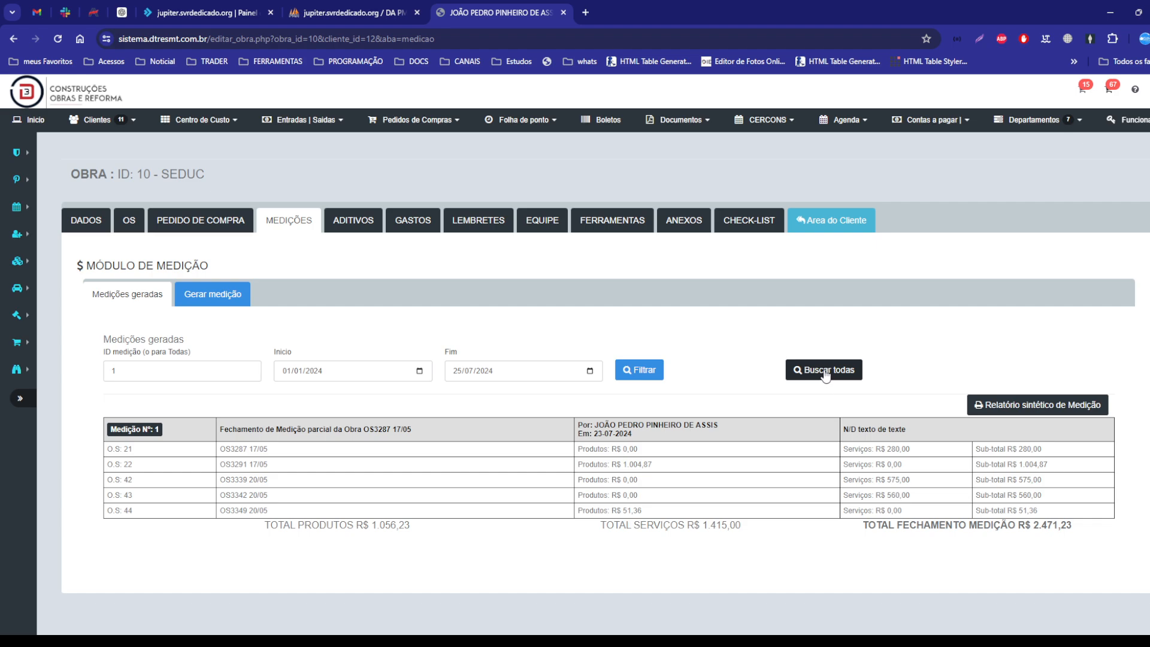
Step: Clear the measurement ID filter to list every measurement, and check the start and end date filters
left_click(220, 375)
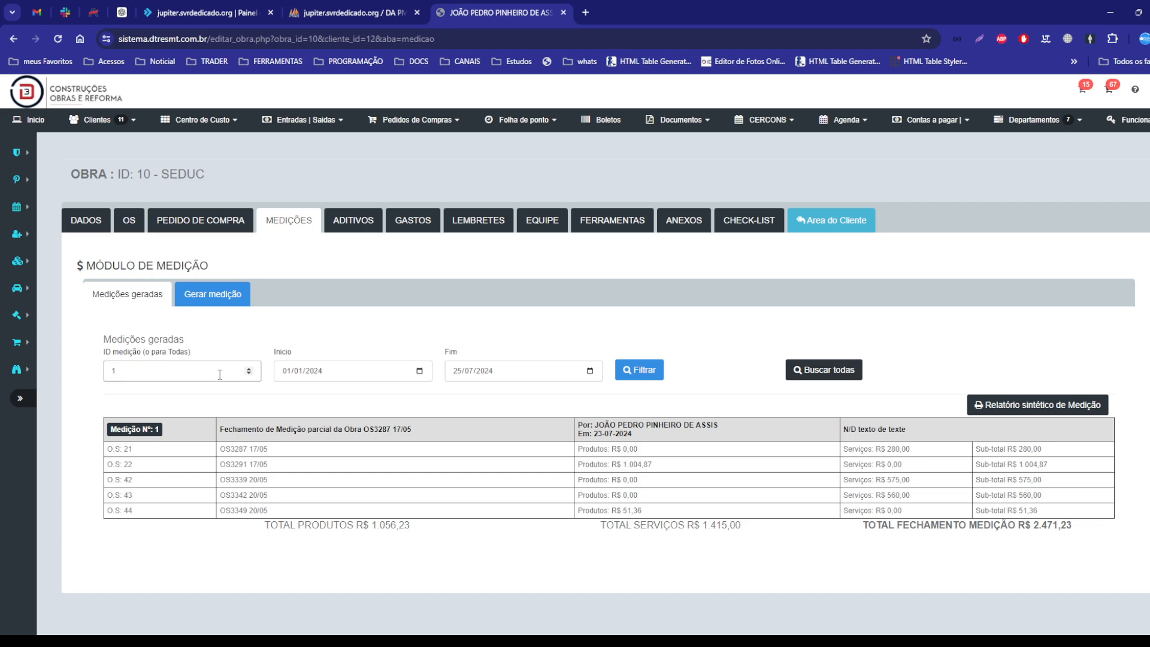
left_click(639, 369)
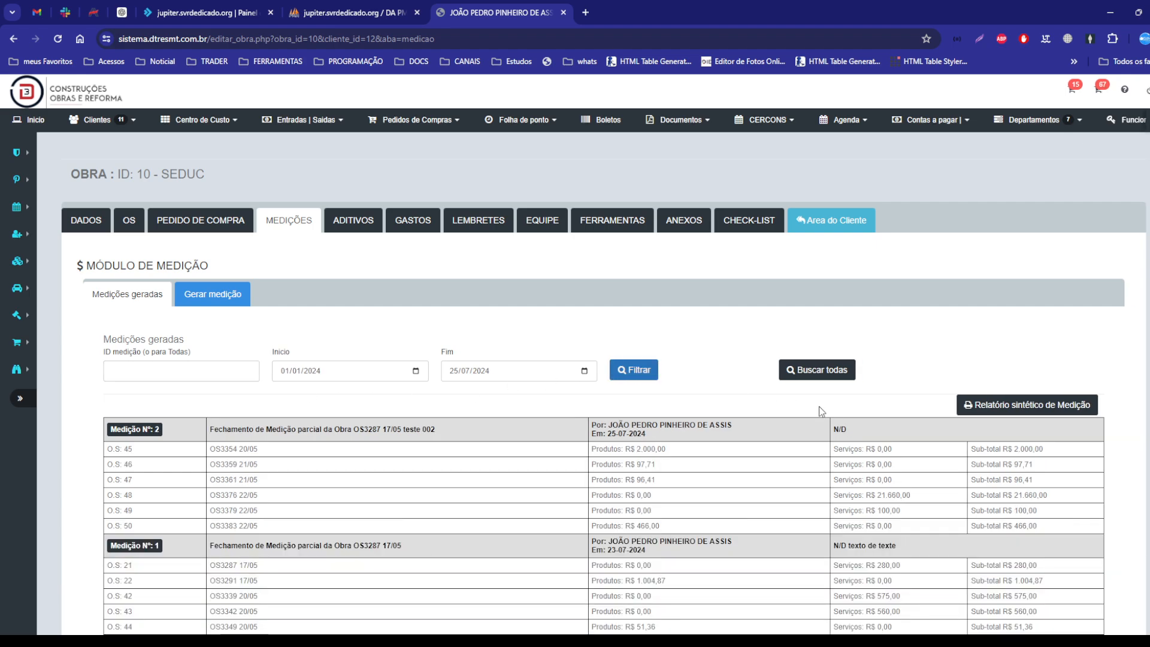
scroll(825, 356, "down", 2)
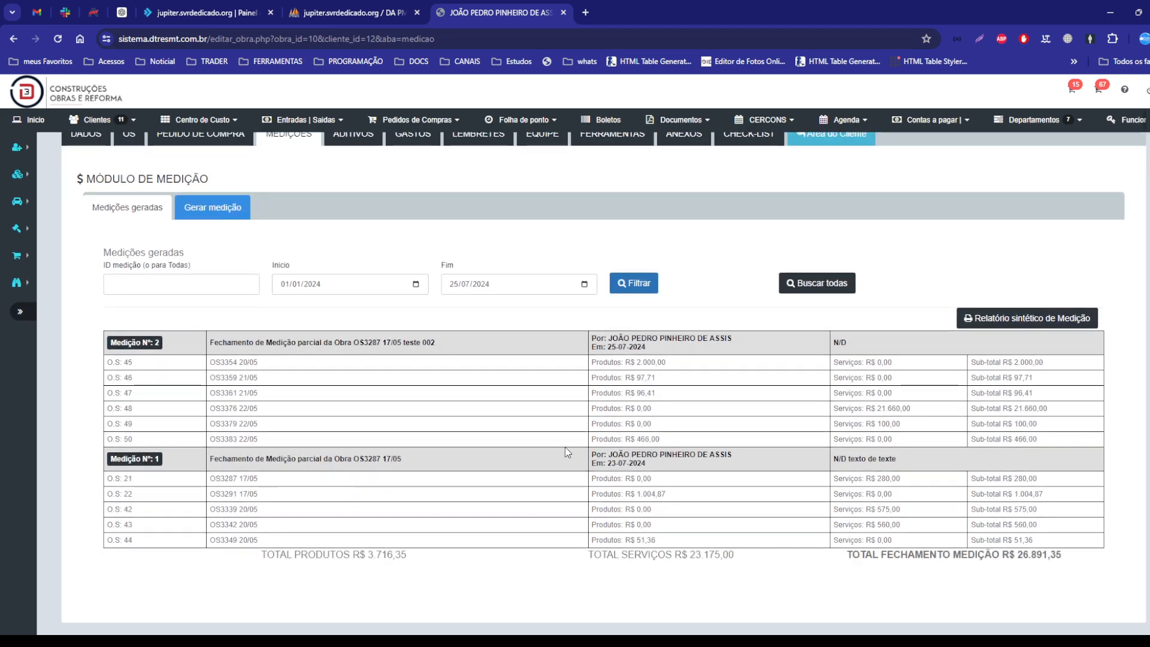
left_click(422, 285)
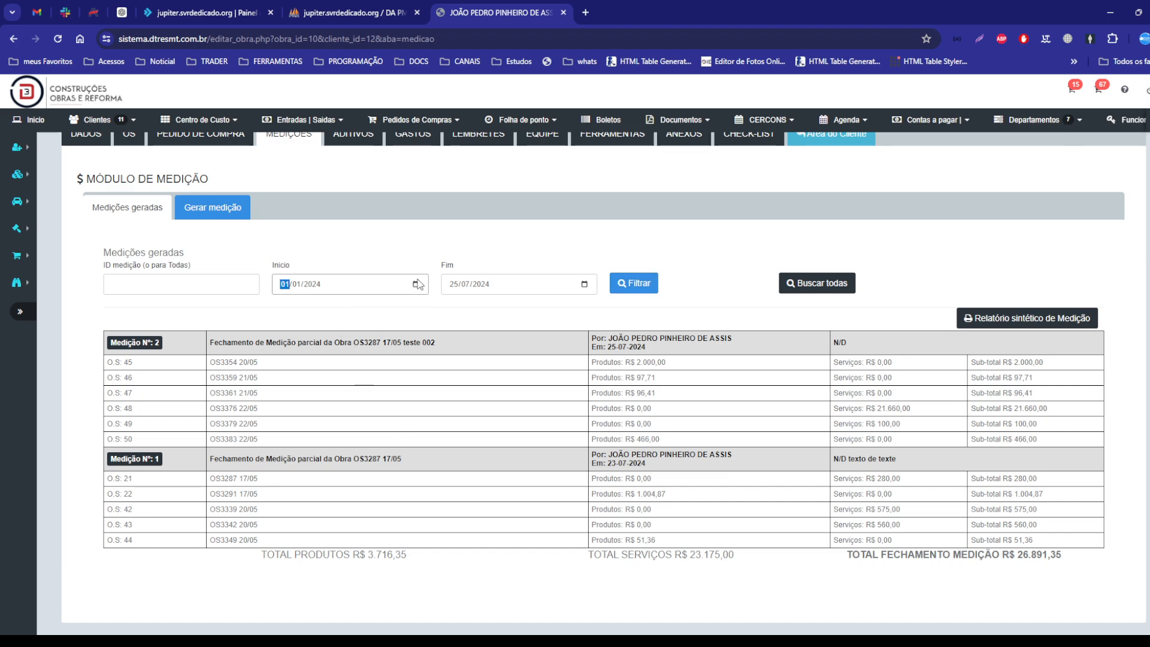
left_click(587, 291)
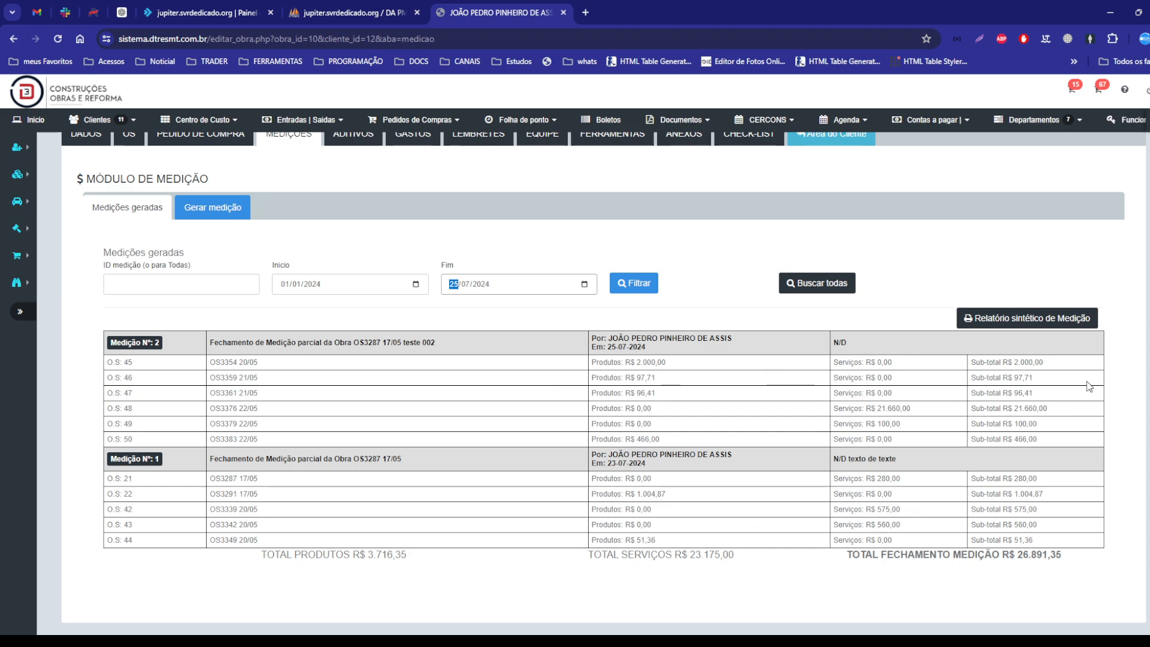
left_click(601, 310)
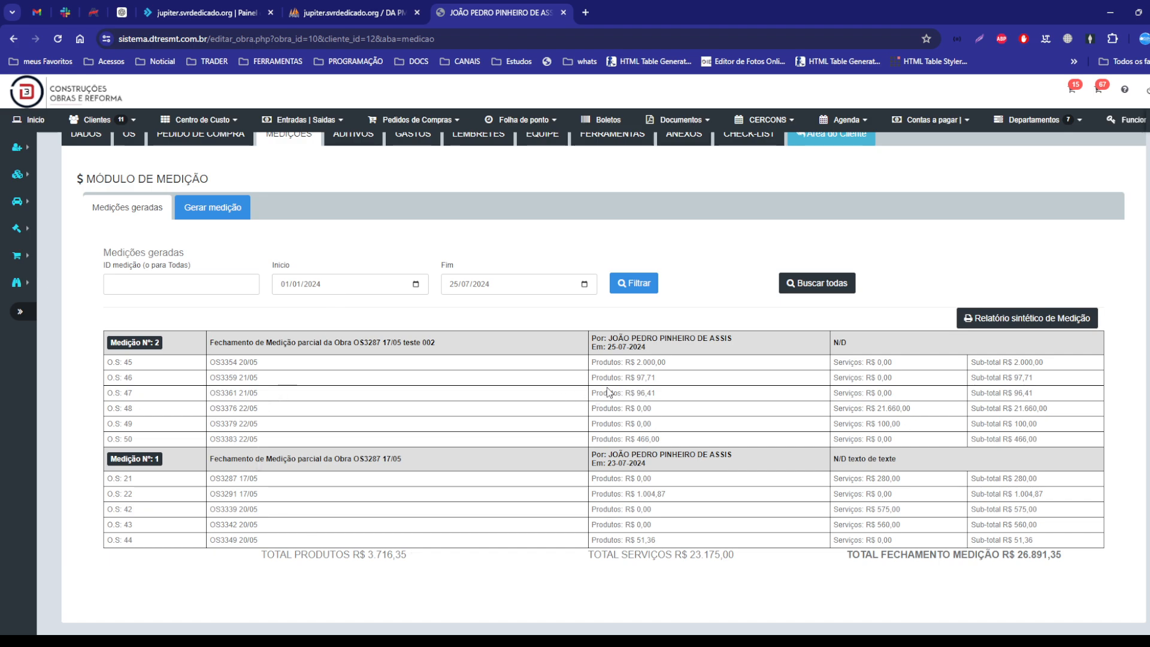
Step: Filter the generated measurements by measurement ID 2
left_click(112, 283)
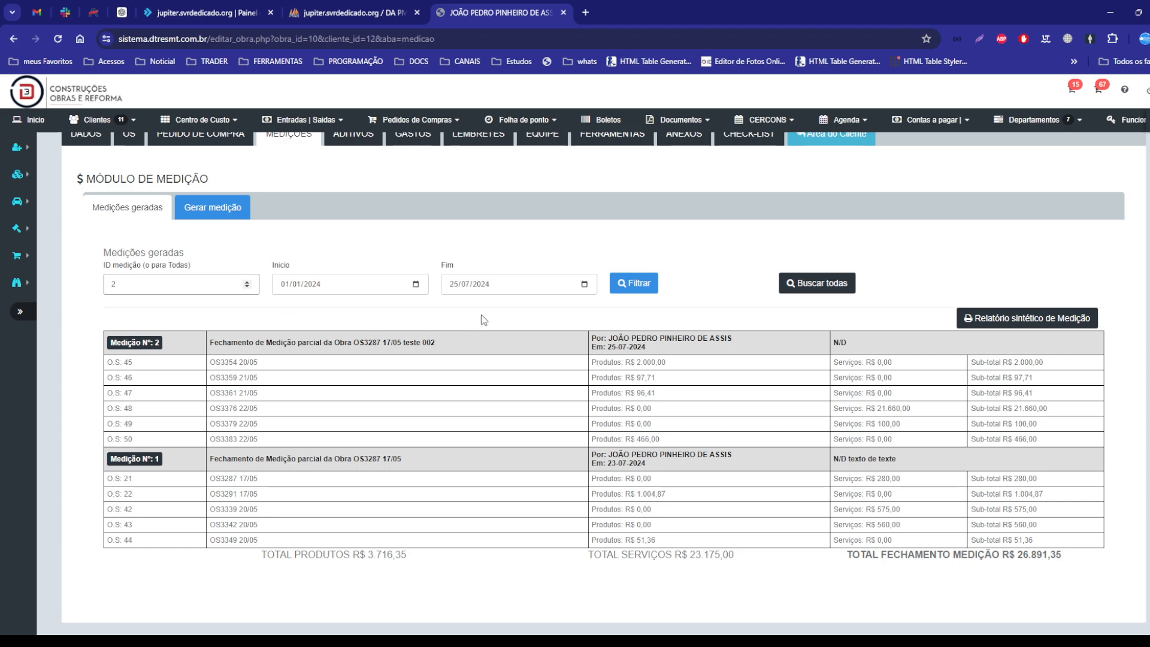
left_click_drag(142, 282, 90, 288)
left_click_drag(126, 282, 100, 286)
left_click(620, 294)
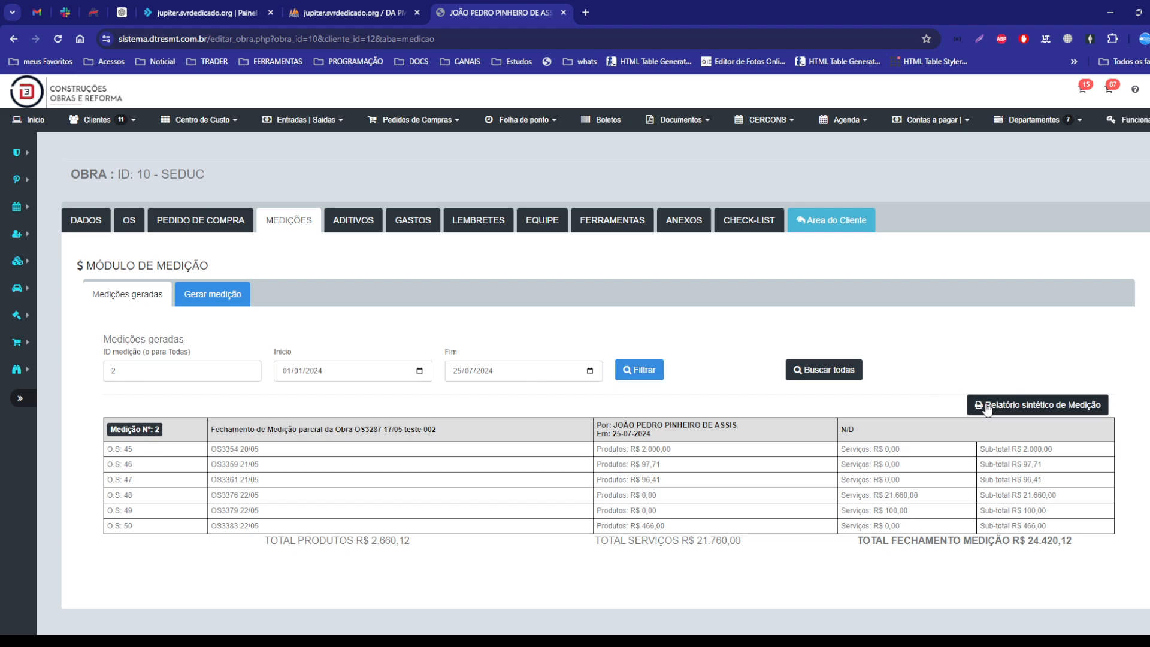
Step: Generate the synthetic report for measurement 2, review its print preview and close it without printing
left_click(1026, 409)
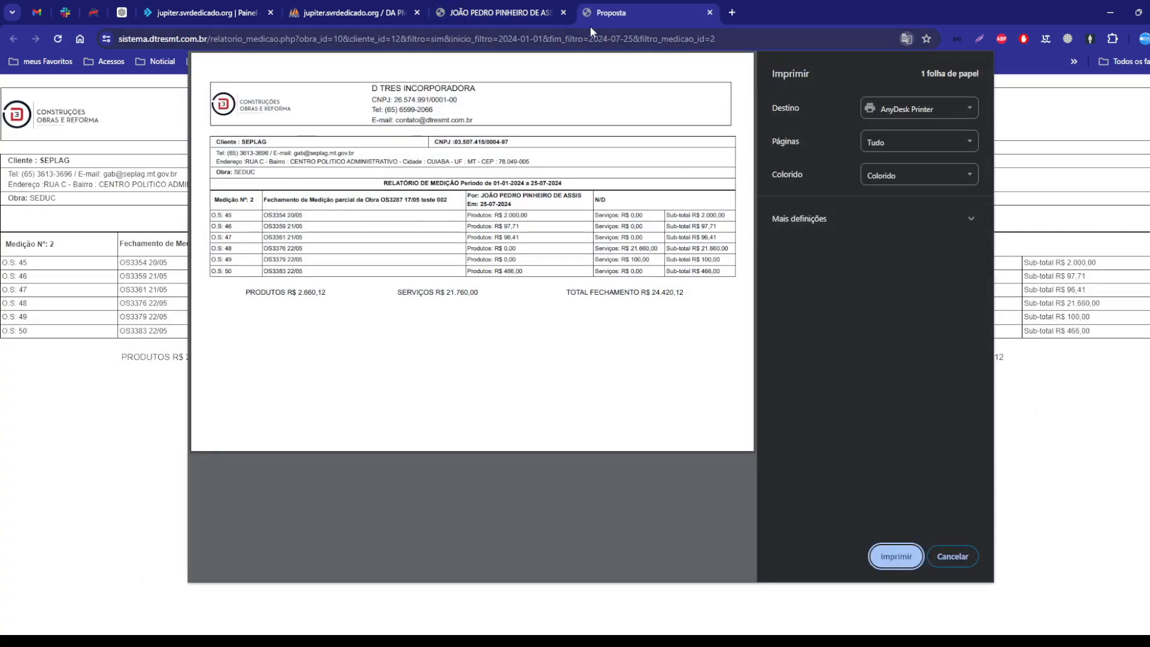
left_click(710, 13)
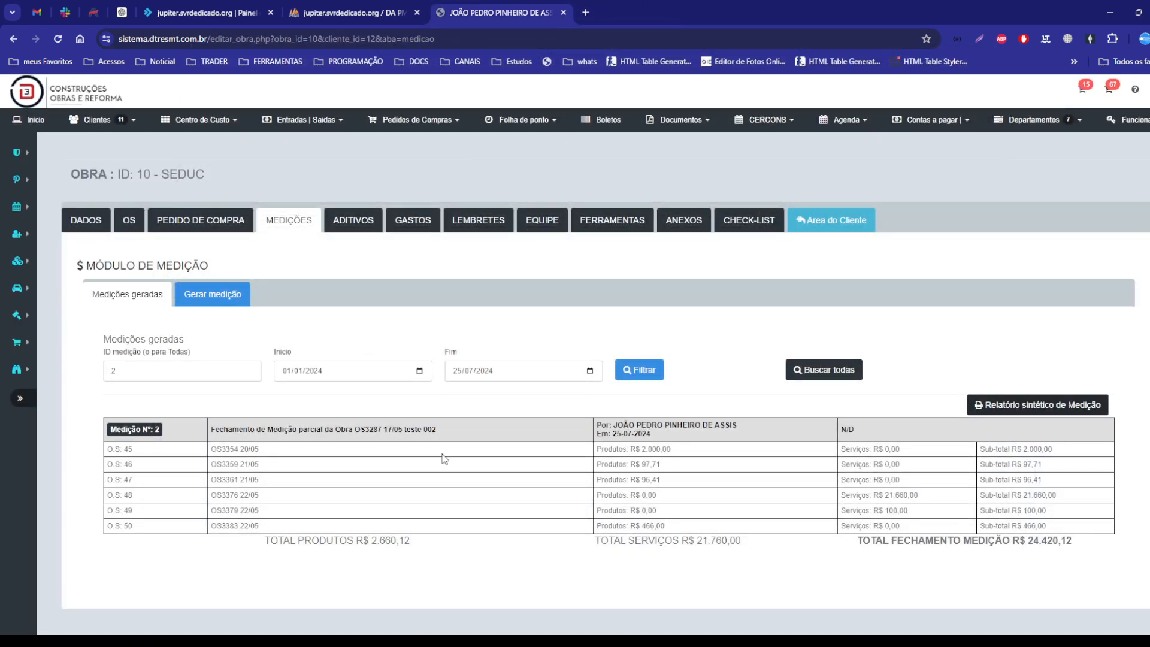
Step: List all generated measurements again, and look at the work's service orders before returning to the measurements
left_click(845, 370)
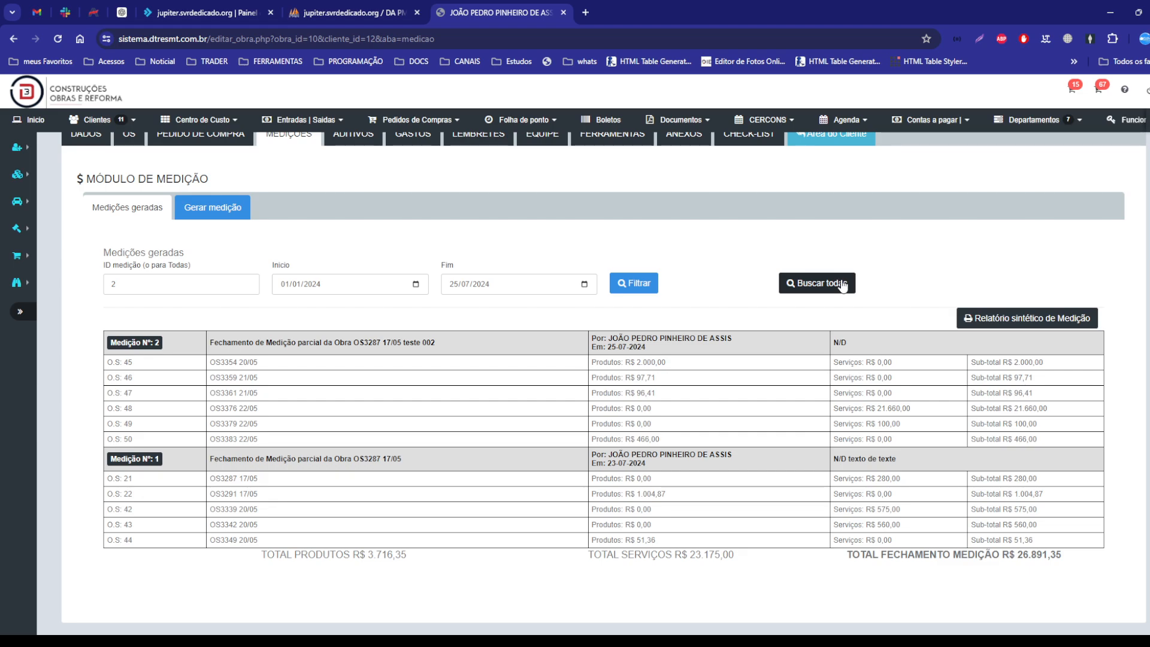
scroll(720, 299, "up", 3)
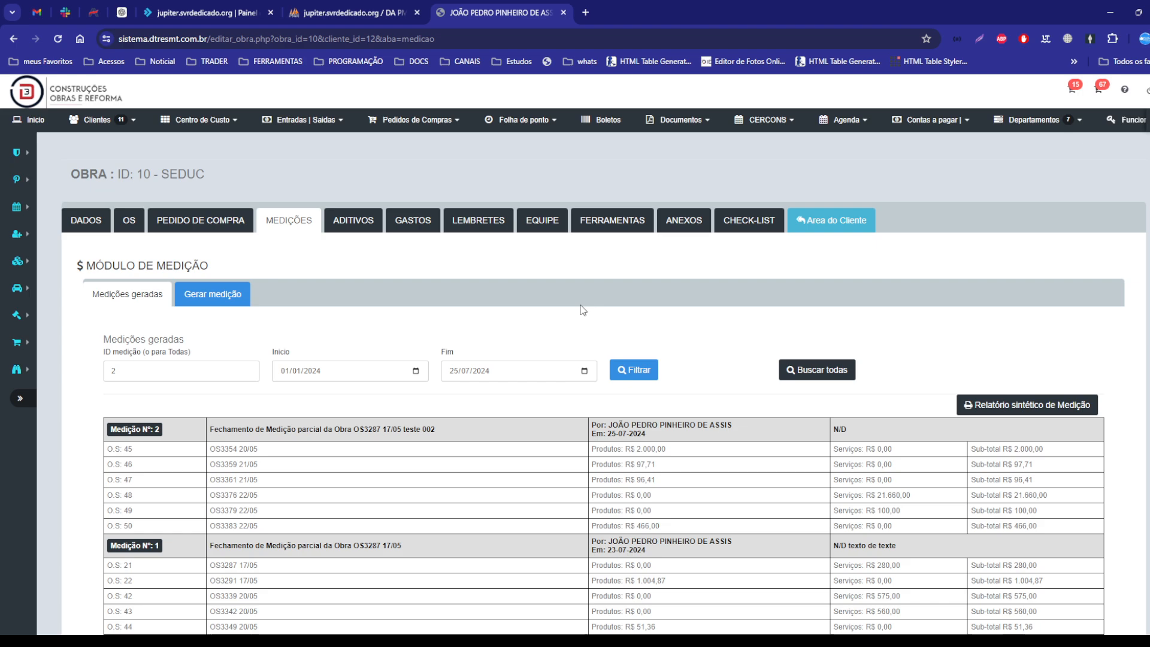
left_click(126, 231)
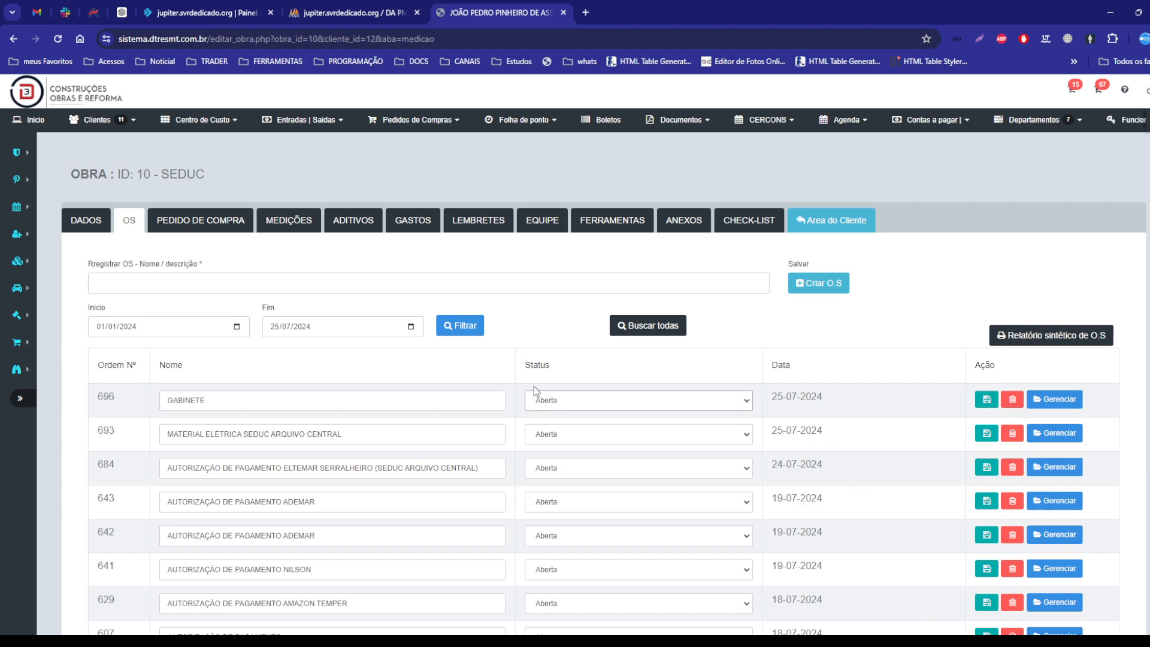
left_click(288, 220)
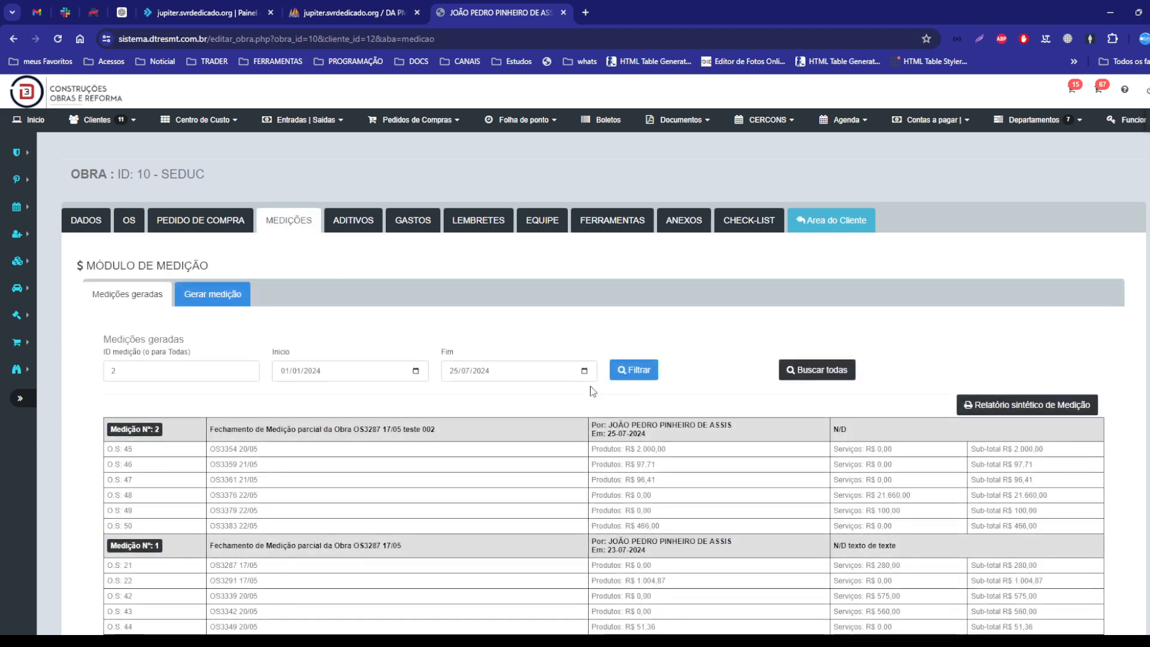
scroll(570, 384, "down", 2)
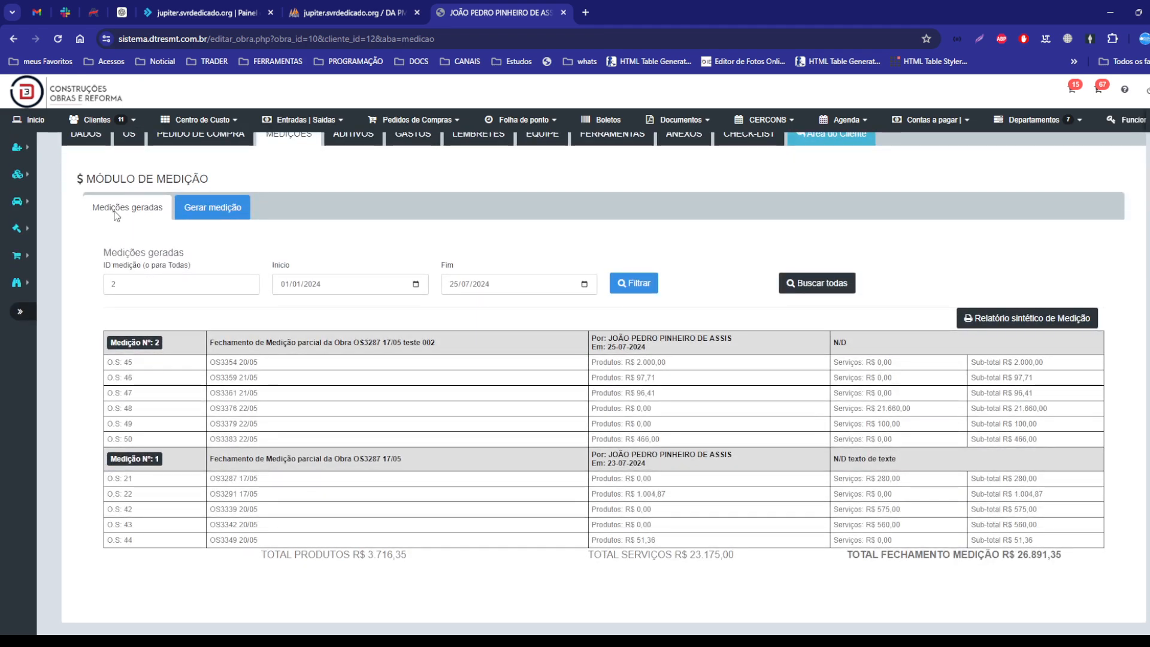
Step: Open the measurement generation list and examine the status of the available service orders
left_click(228, 217)
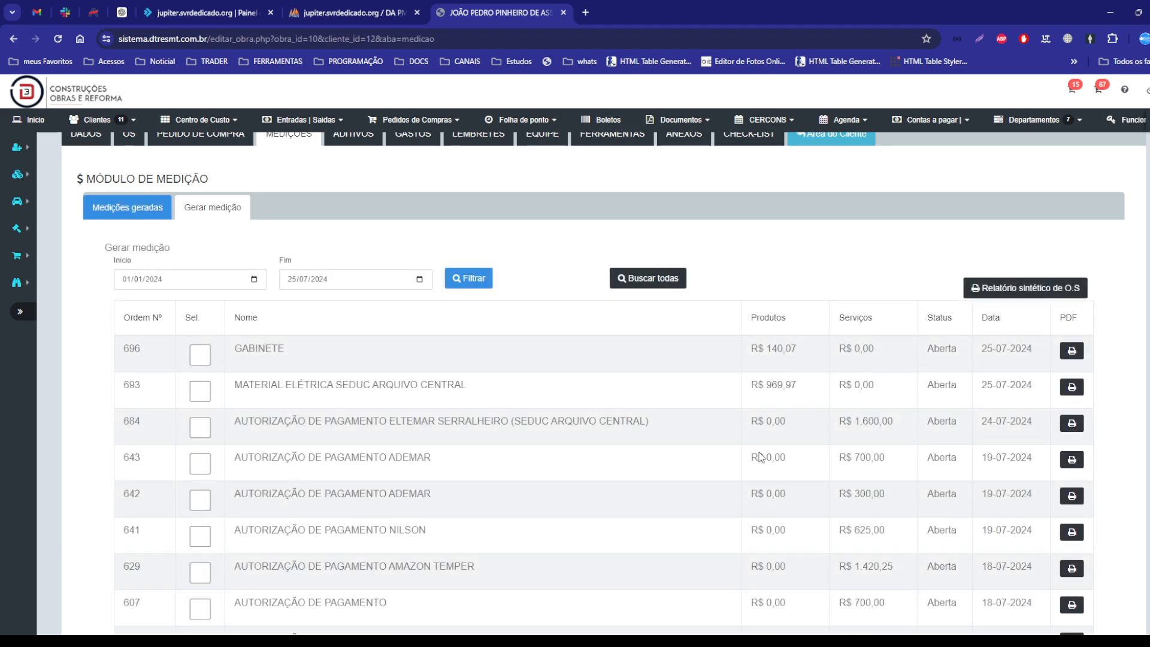
scroll(760, 457, "down", 4)
double_click(936, 394)
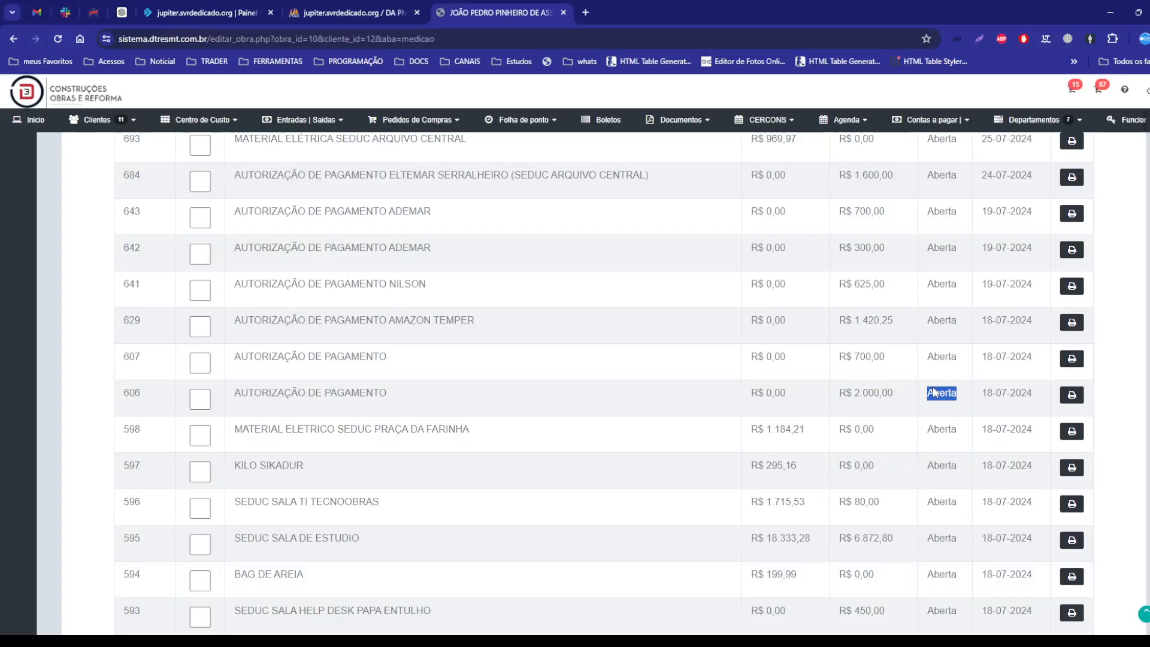
scroll(371, 447, "down", 8)
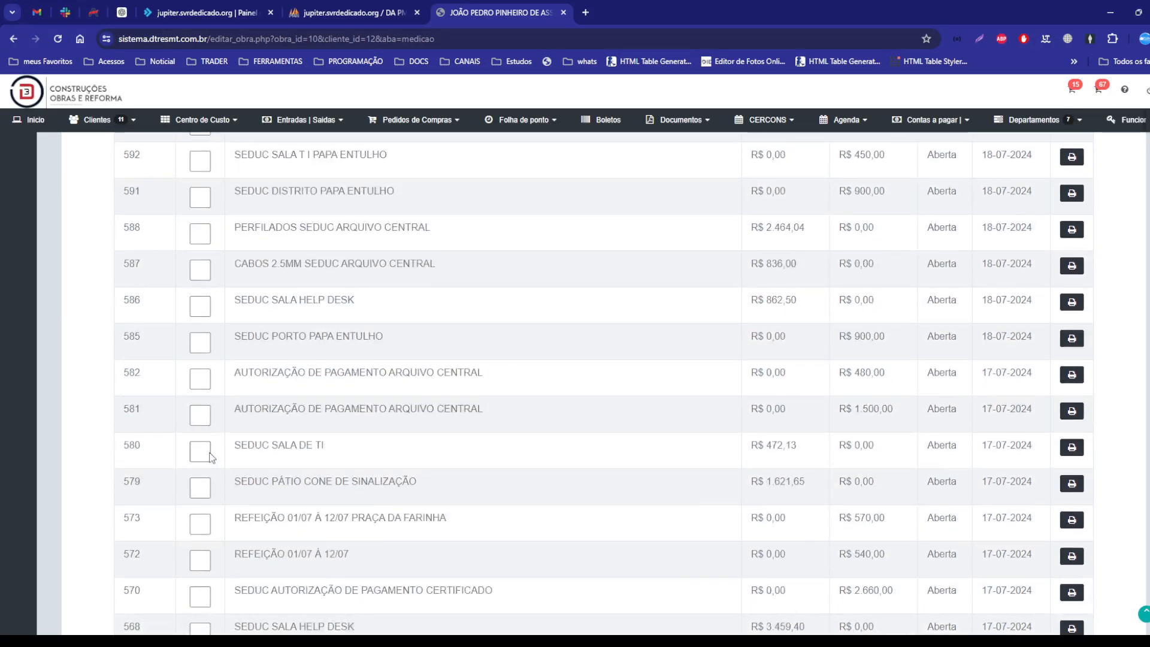
Step: Select service orders 580, 581, 582, 585, 586, 587, 588 and 591 and advance them to the measurement closing form
left_click(204, 447)
left_click(203, 420)
left_click(200, 380)
left_click(201, 344)
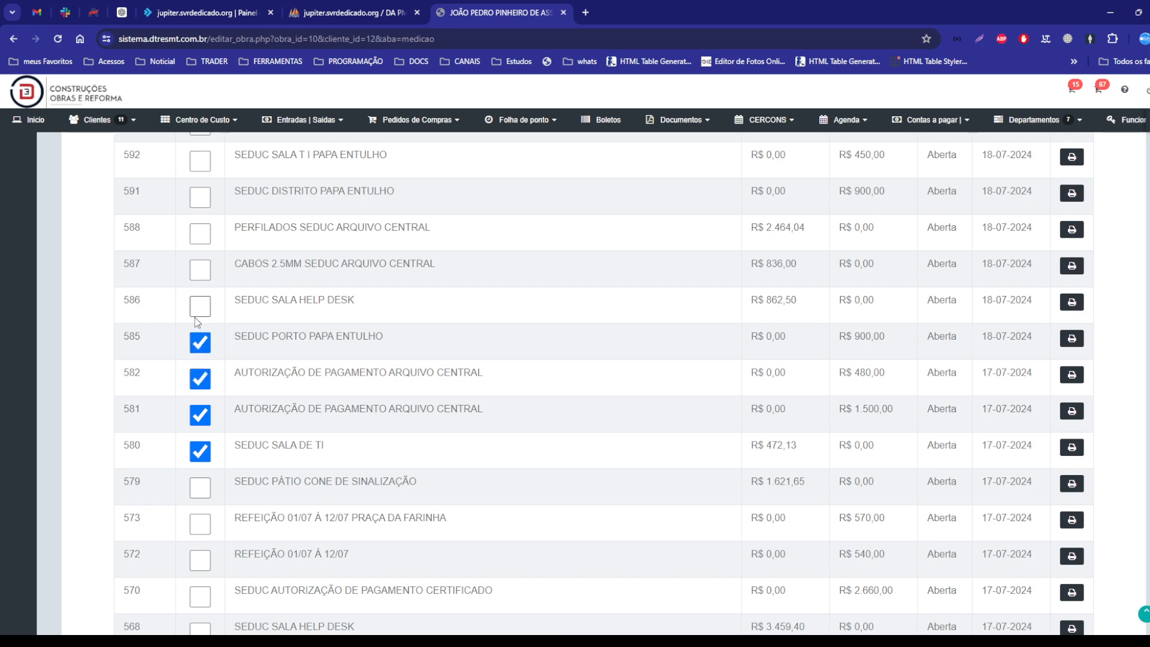
left_click(200, 303)
left_click(202, 272)
left_click(200, 233)
scroll(575, 383, "down", 20)
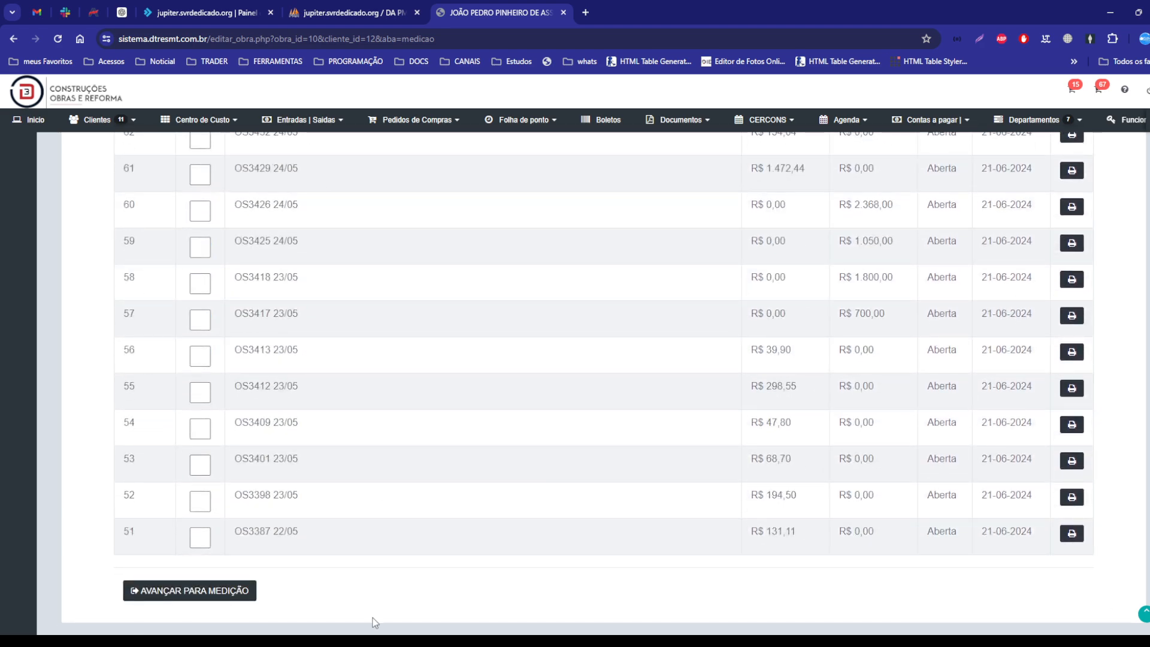
left_click(217, 594)
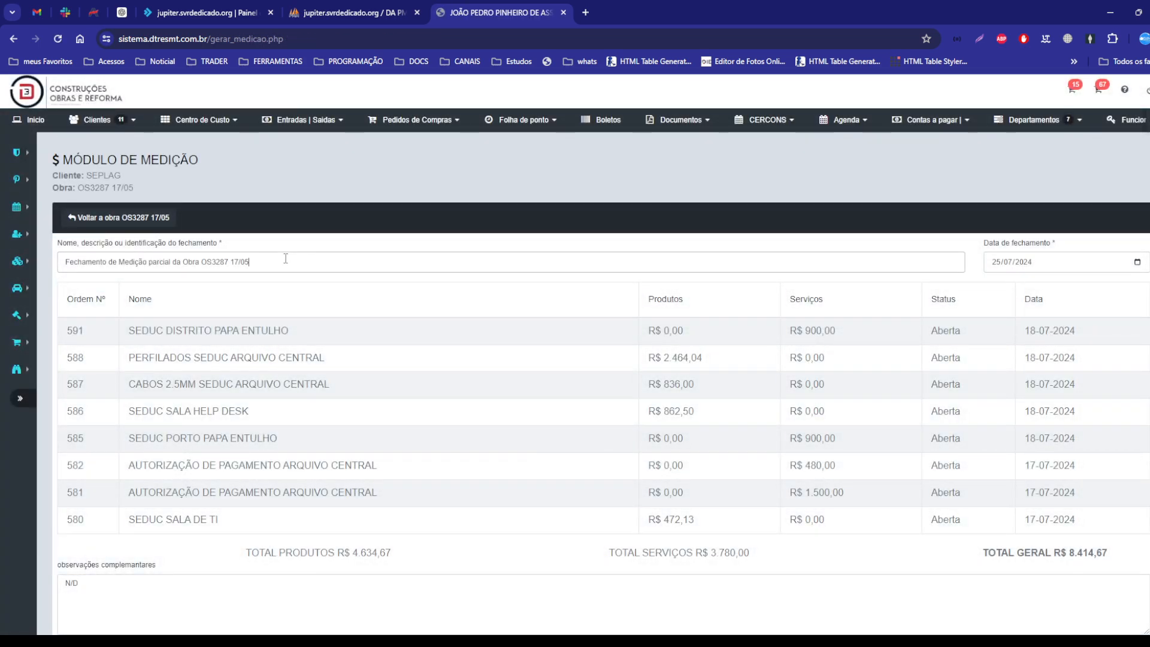
Step: Review the closing name and complementary observations, and return to the work without registering the measurement
triple_click(286, 259)
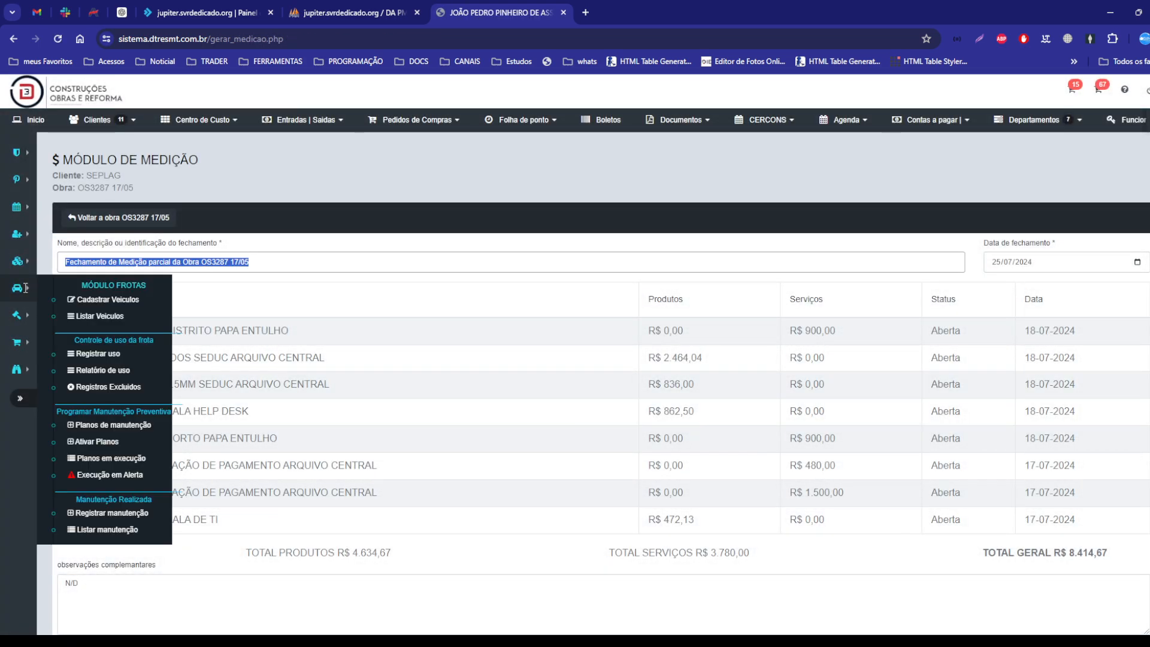
scroll(104, 542, "down", 2)
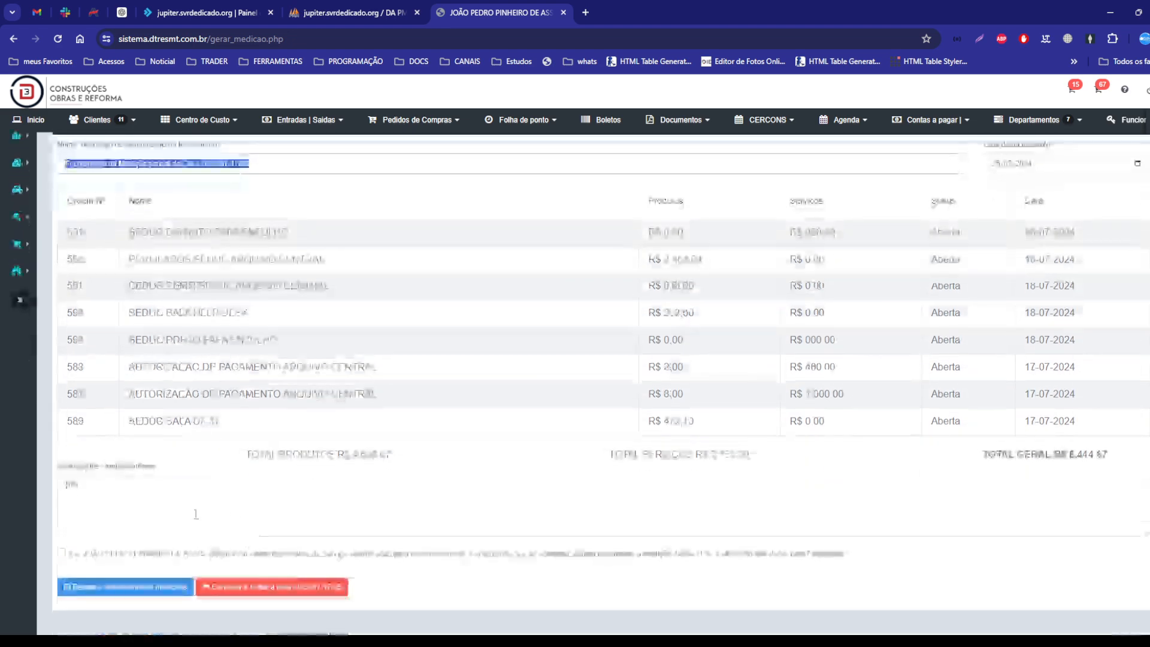
triple_click(71, 485)
scroll(576, 503, "up", 2)
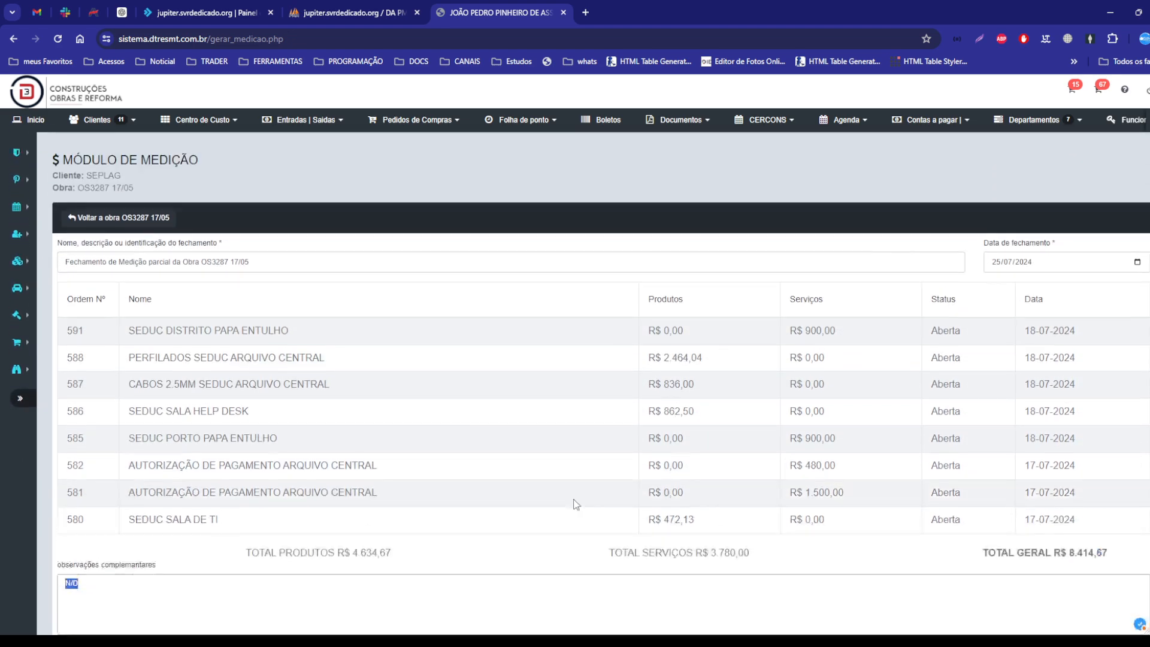
left_click(133, 220)
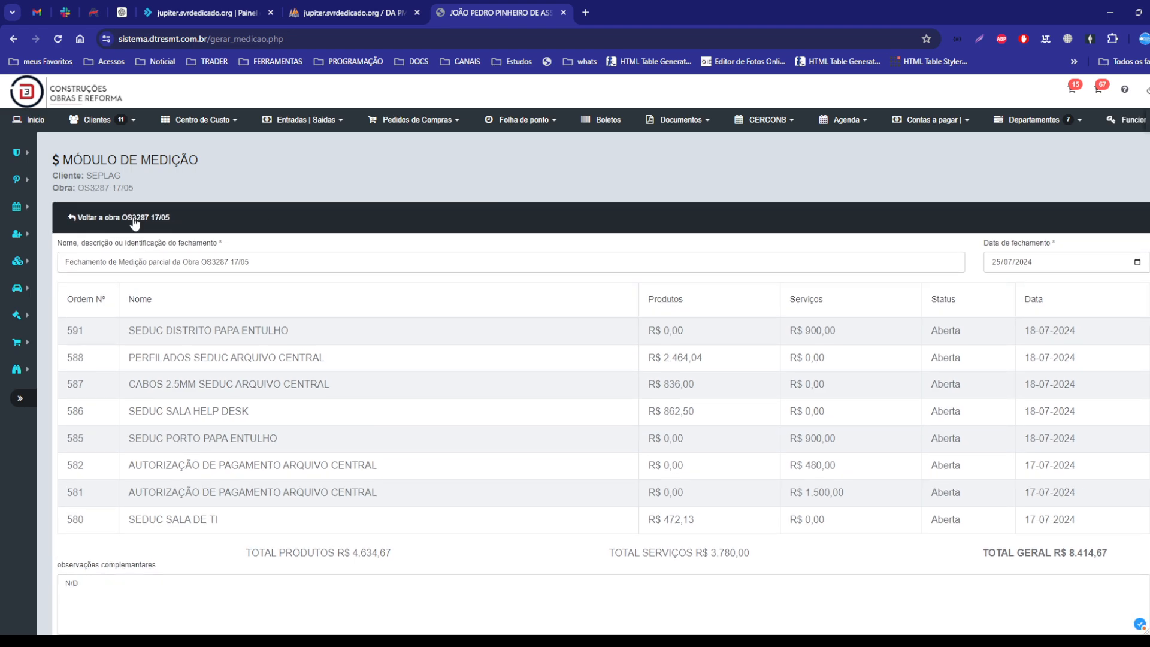
left_click(134, 220)
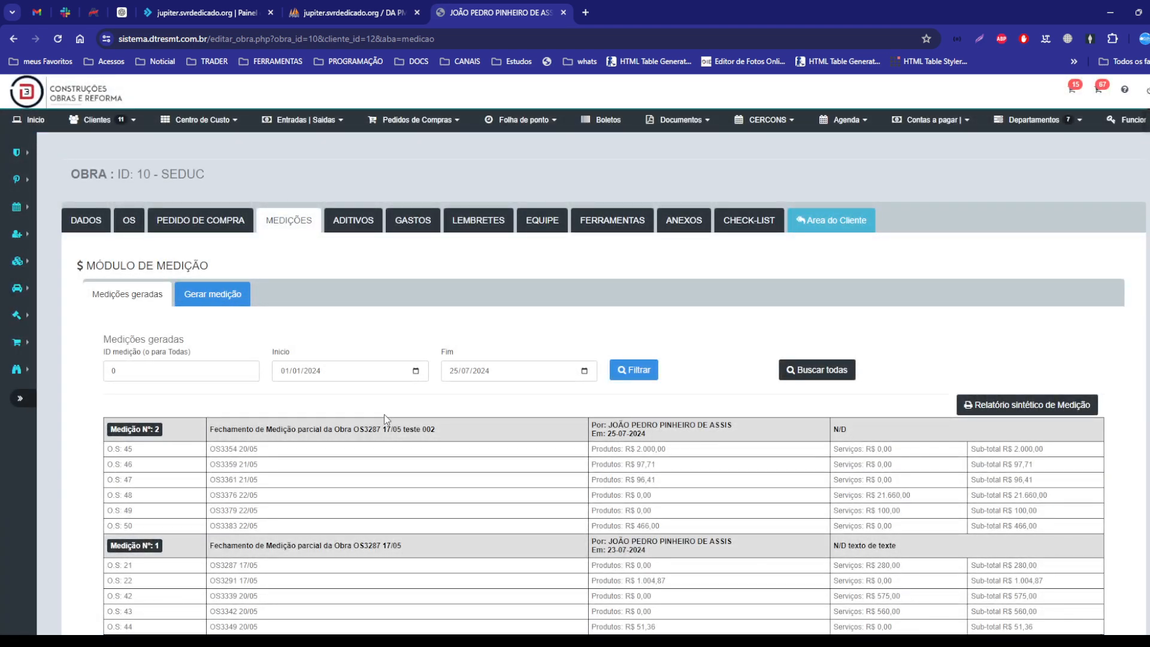
Step: Examine the work's service orders down to the finalized ones and the actions offered for them
left_click(128, 214)
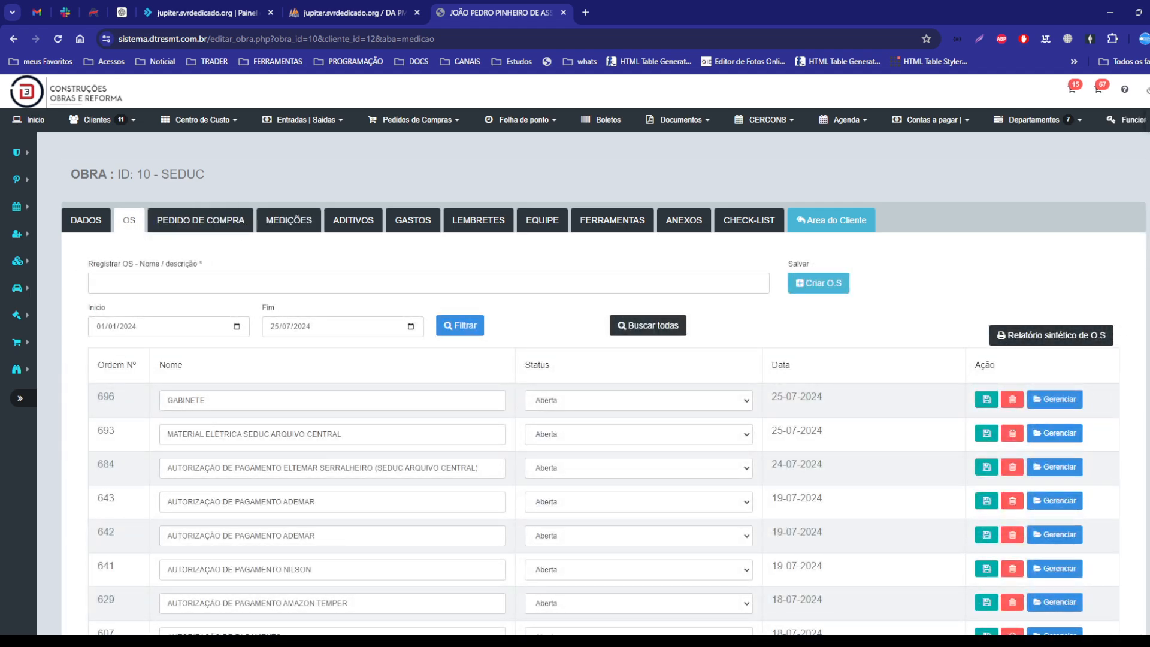
scroll(594, 383, "down", 20)
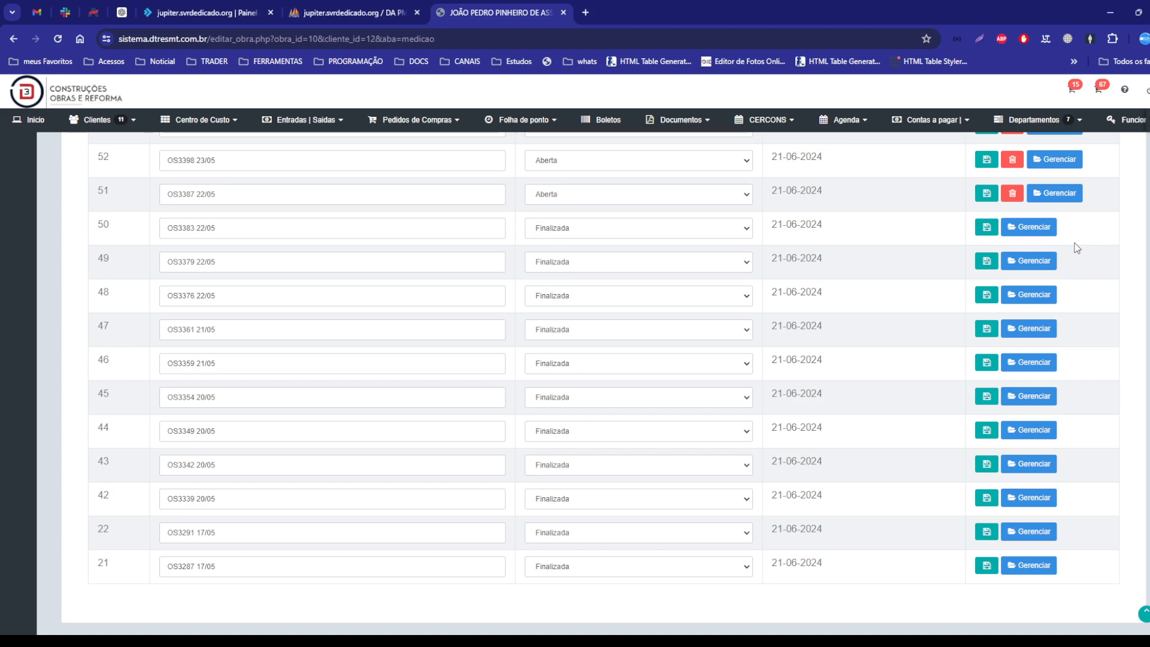
Step: Examine the products and services of finalized service order 50, and open those of finalized service order 42
left_click(1036, 234)
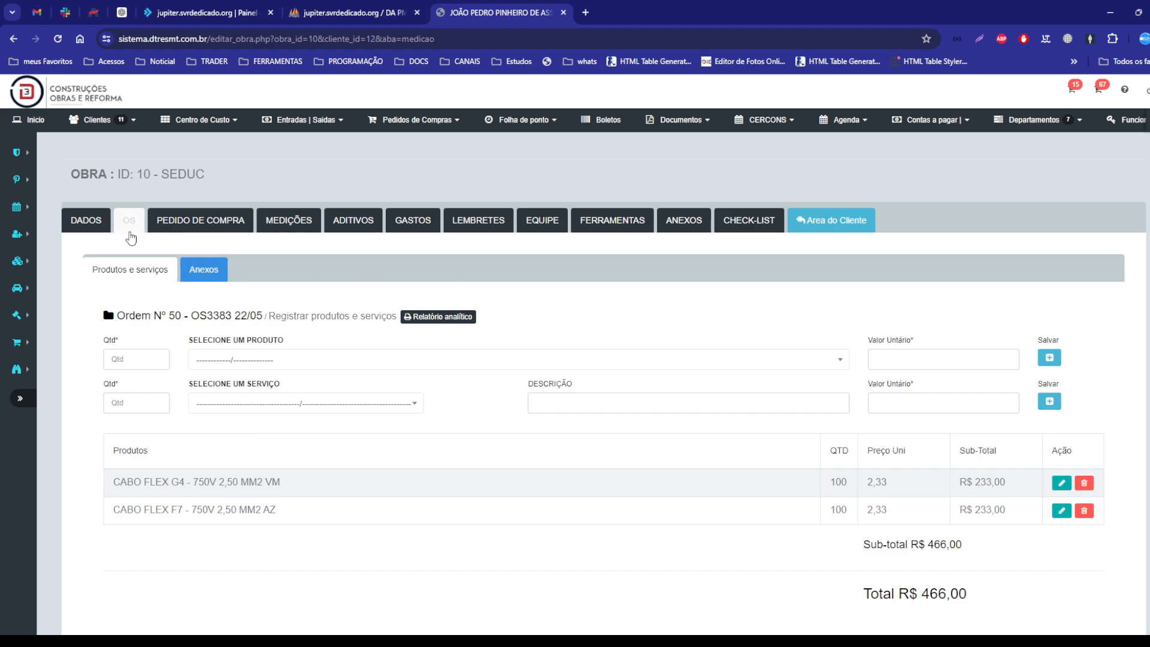
left_click(128, 221)
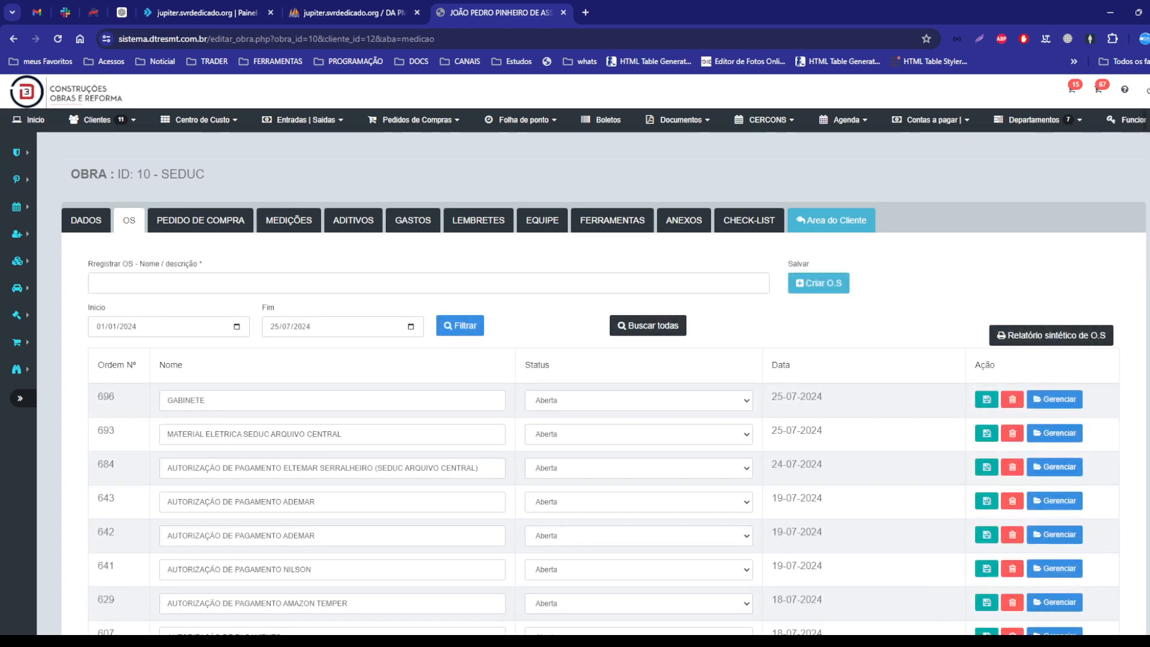
scroll(604, 383, "down", 20)
scroll(1035, 535, "down", 10)
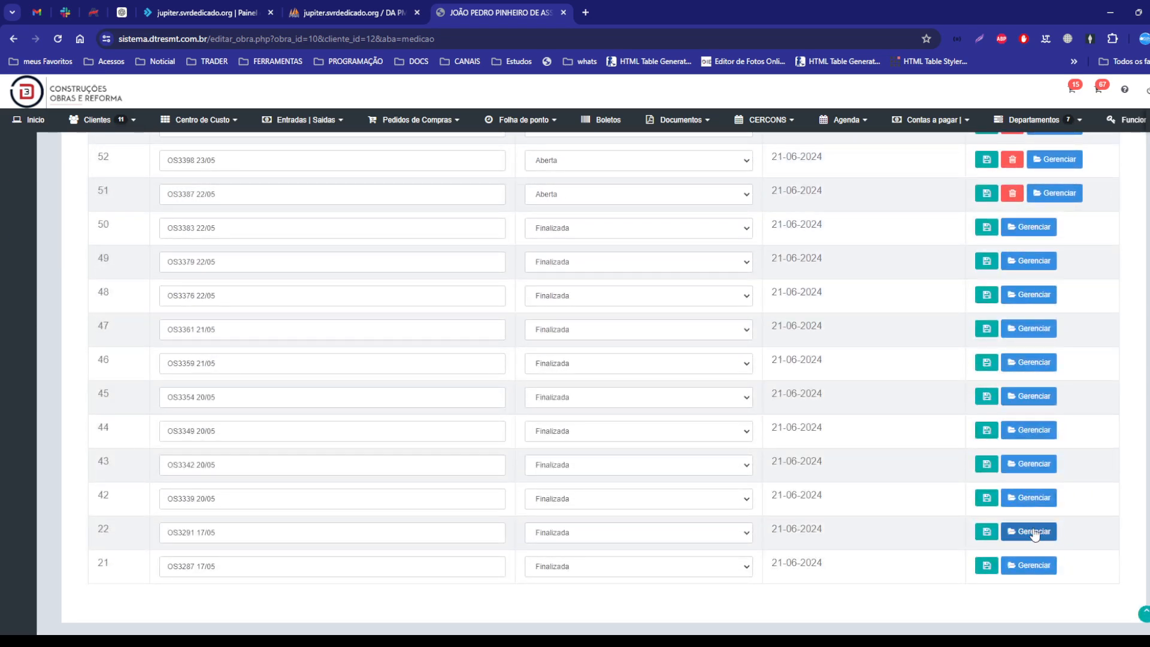
left_click(1022, 504)
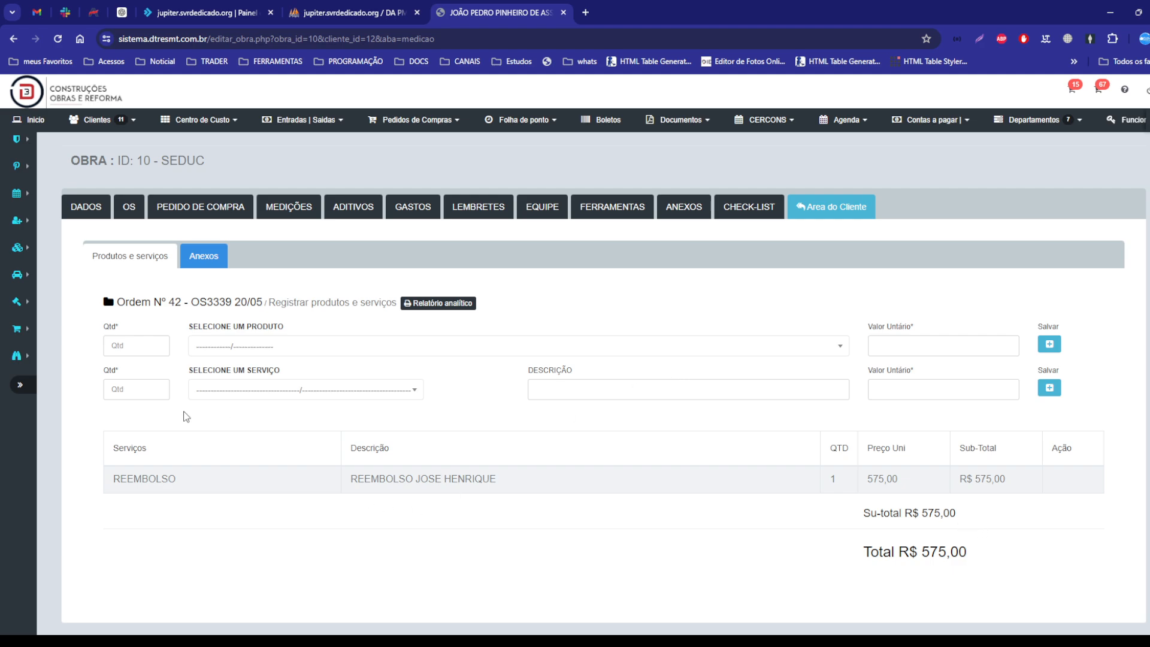
Step: Try to add the DIÁRIA service to service order 42 with quantity 2, description 222 and unit value 0
left_click(127, 390)
left_click(229, 397)
left_click(252, 347)
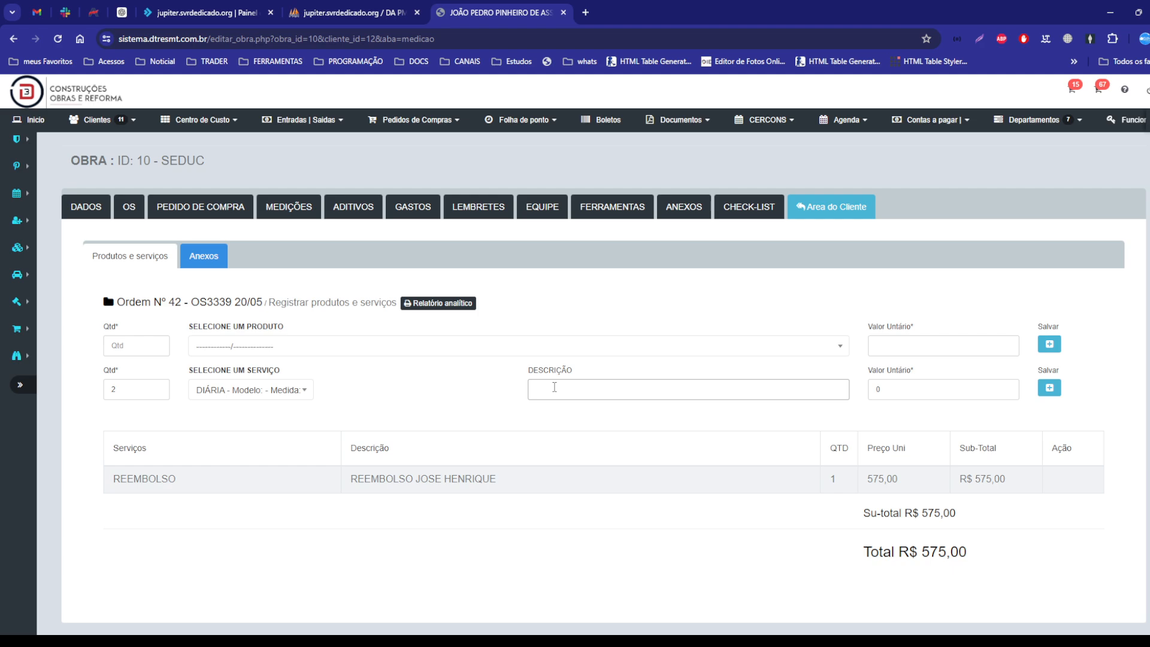
type("222")
left_click(960, 389)
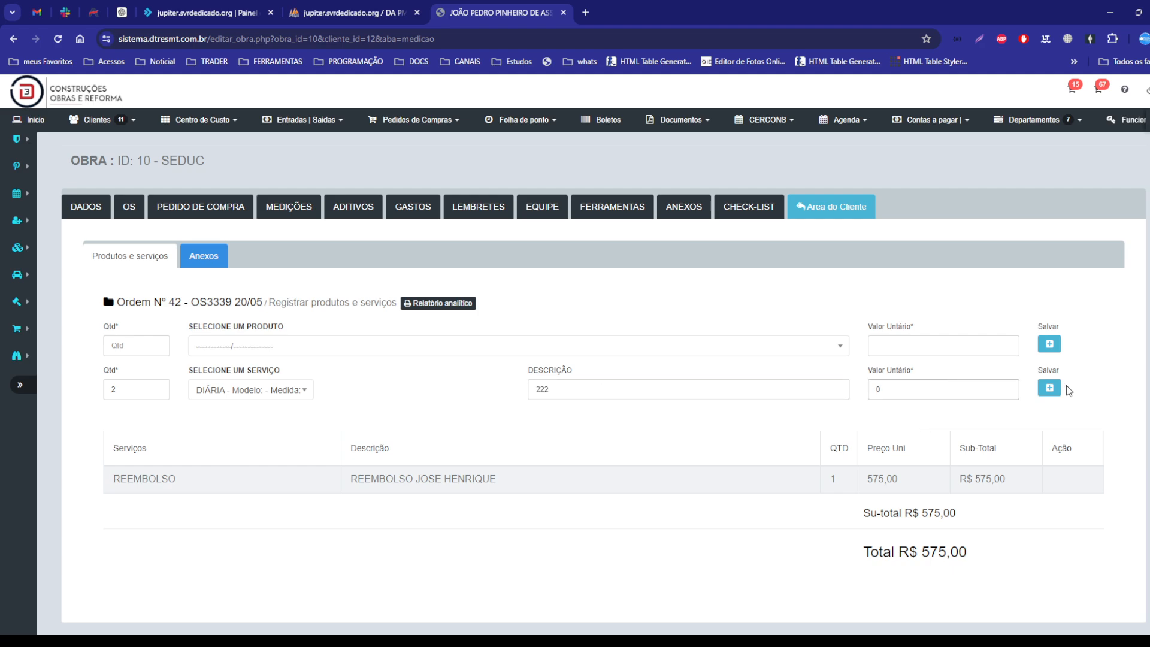
left_click(1050, 388)
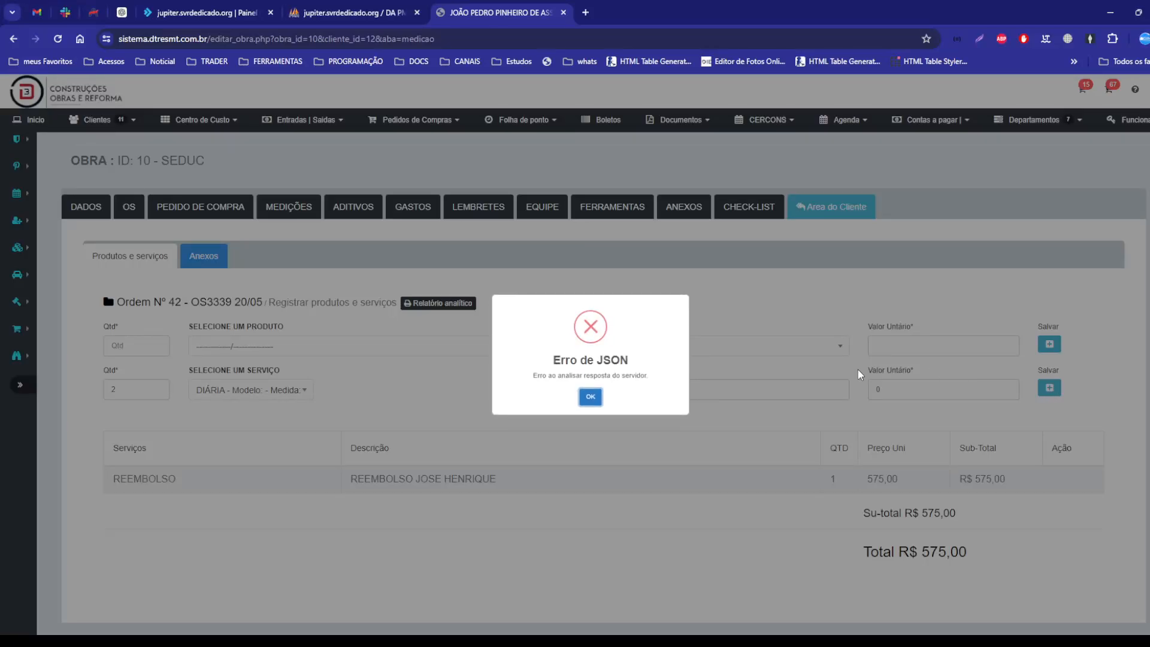
left_click(591, 397)
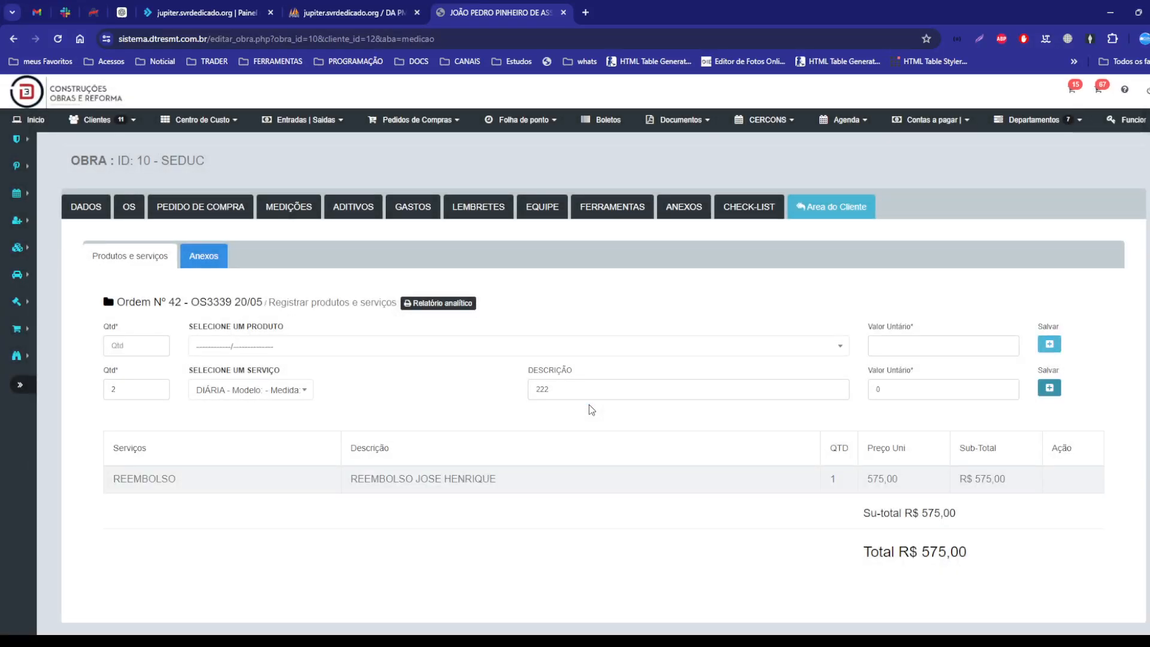
Step: Return to the work's service order list and look through the open and finalized orders
left_click(129, 214)
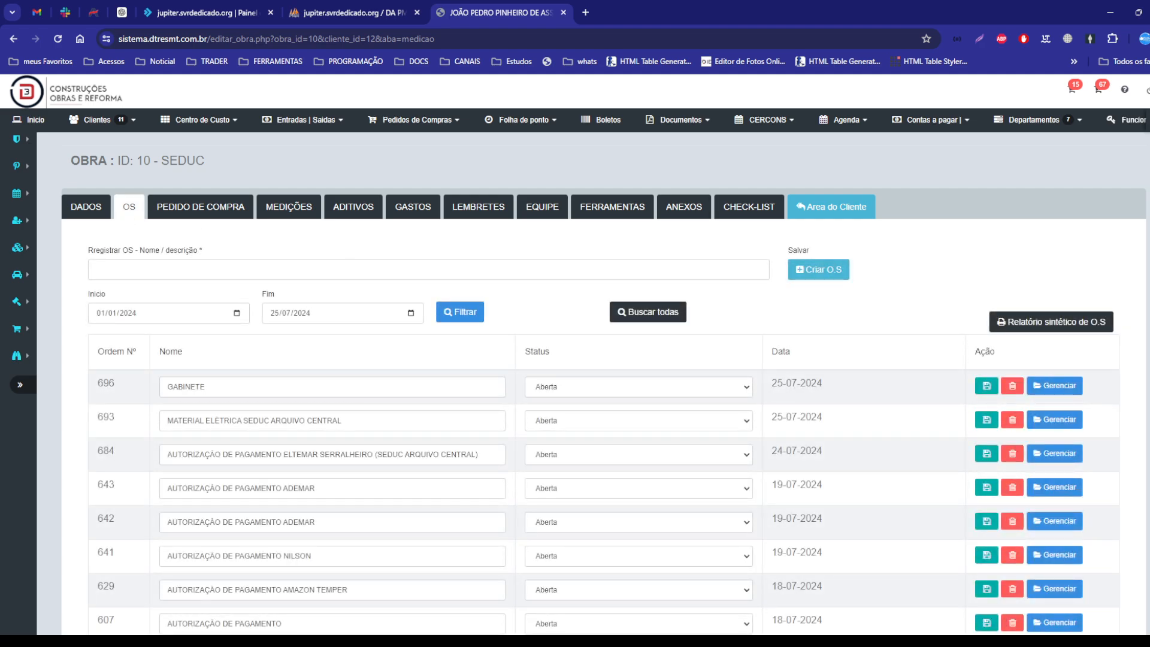
scroll(772, 581, "down", 20)
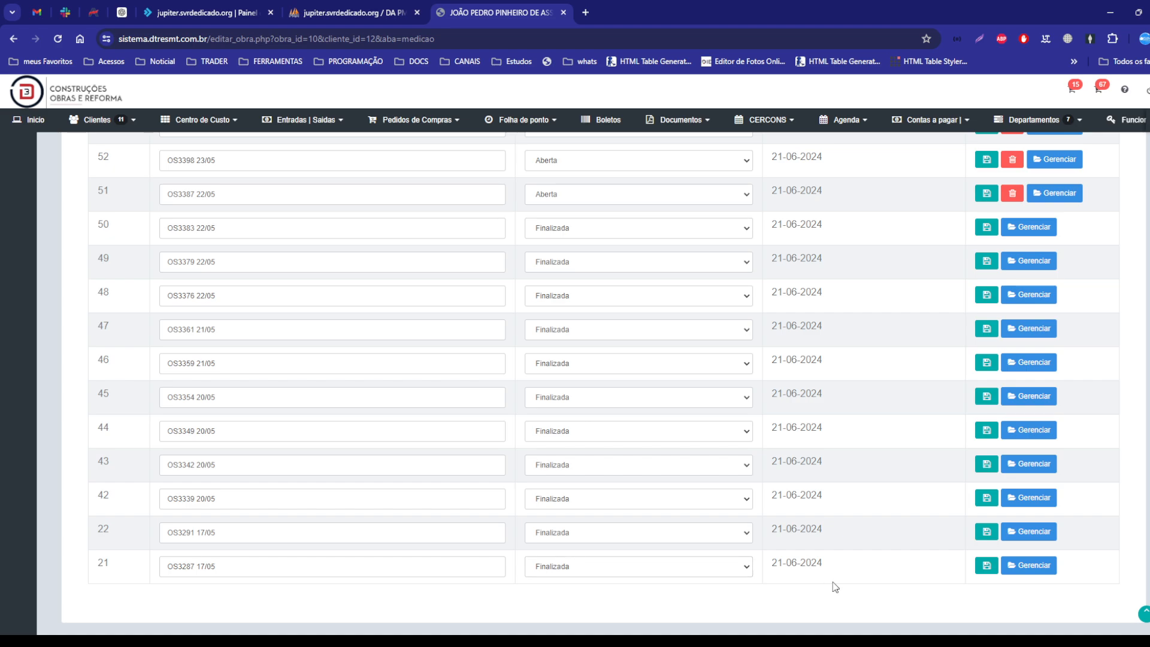
scroll(832, 587, "up", 15)
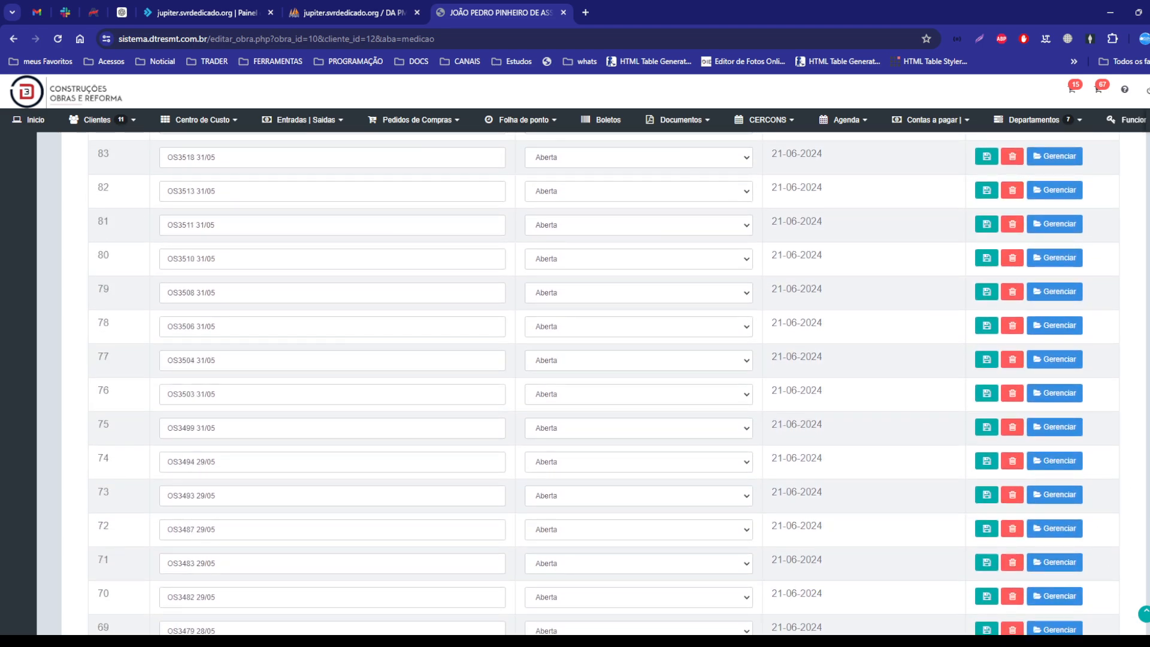
scroll(282, 234, "up", 20)
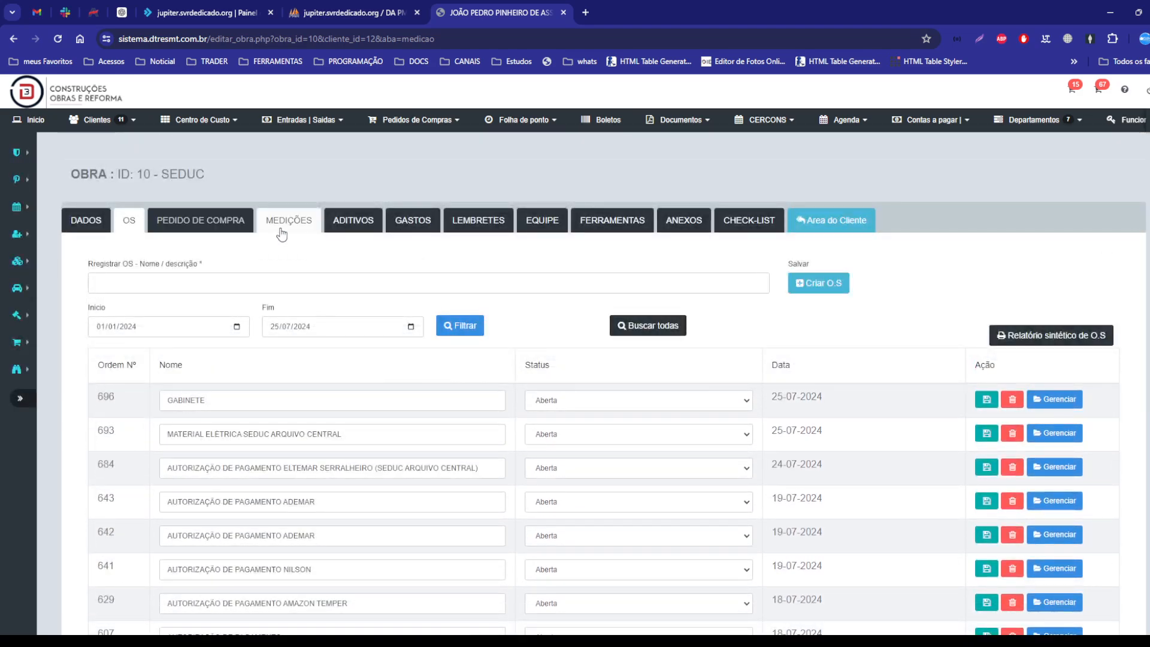
Step: Open the work's measurement generation list and select service order 696 (GABINETE)
left_click(282, 232)
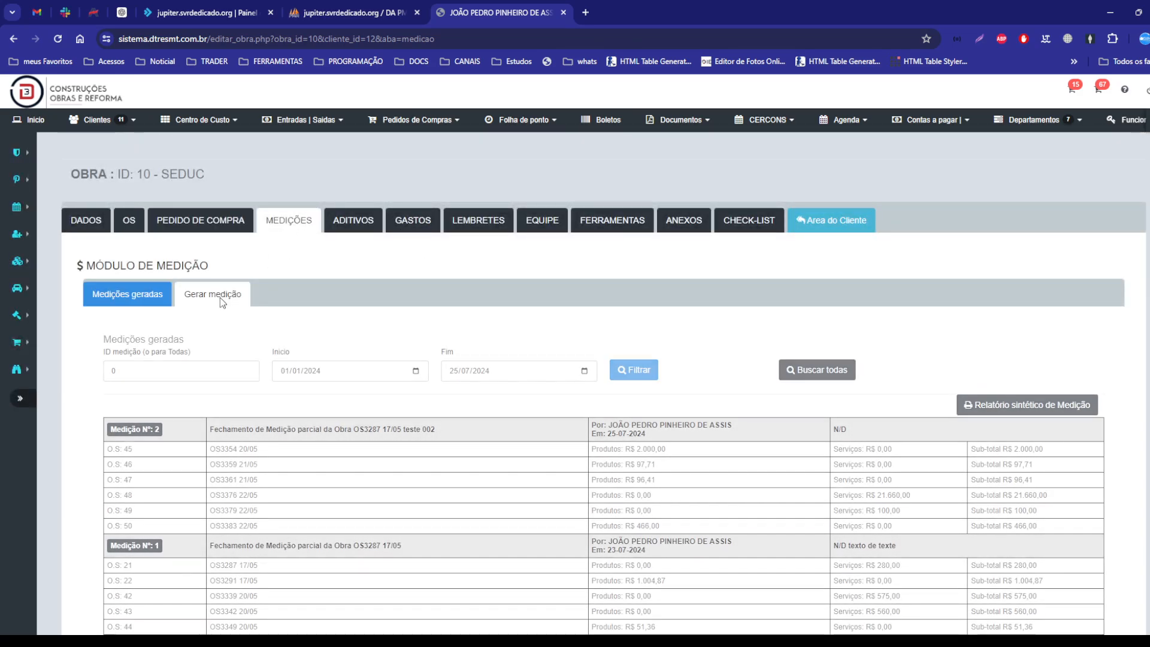
left_click(221, 297)
left_click(200, 444)
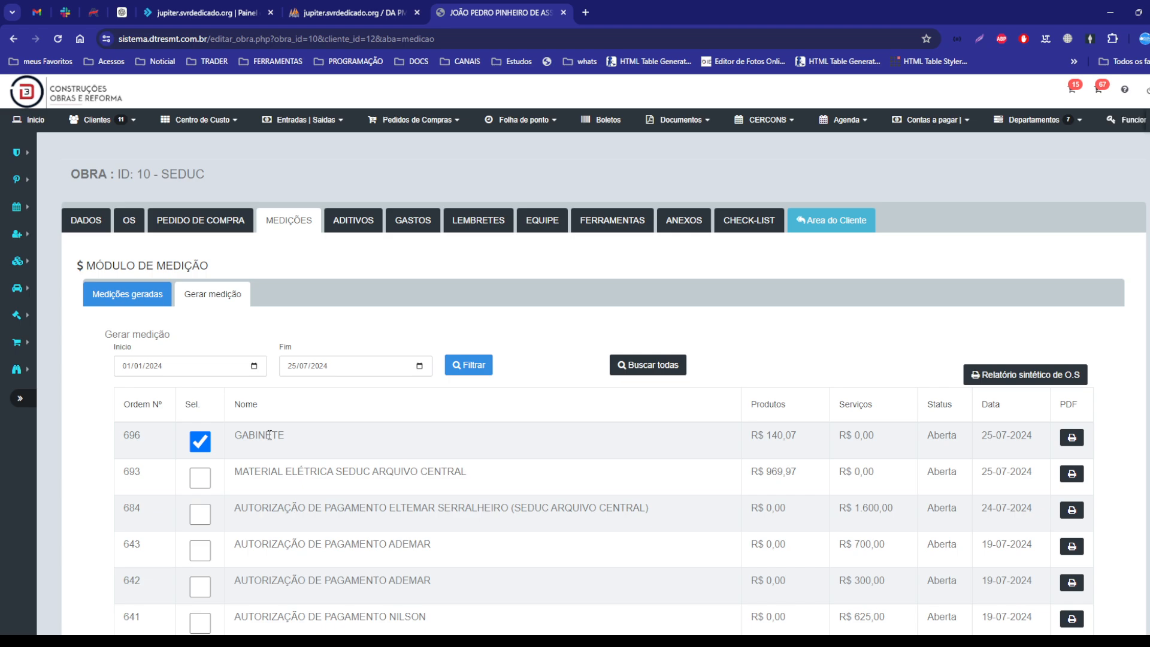
scroll(709, 465, "down", 2)
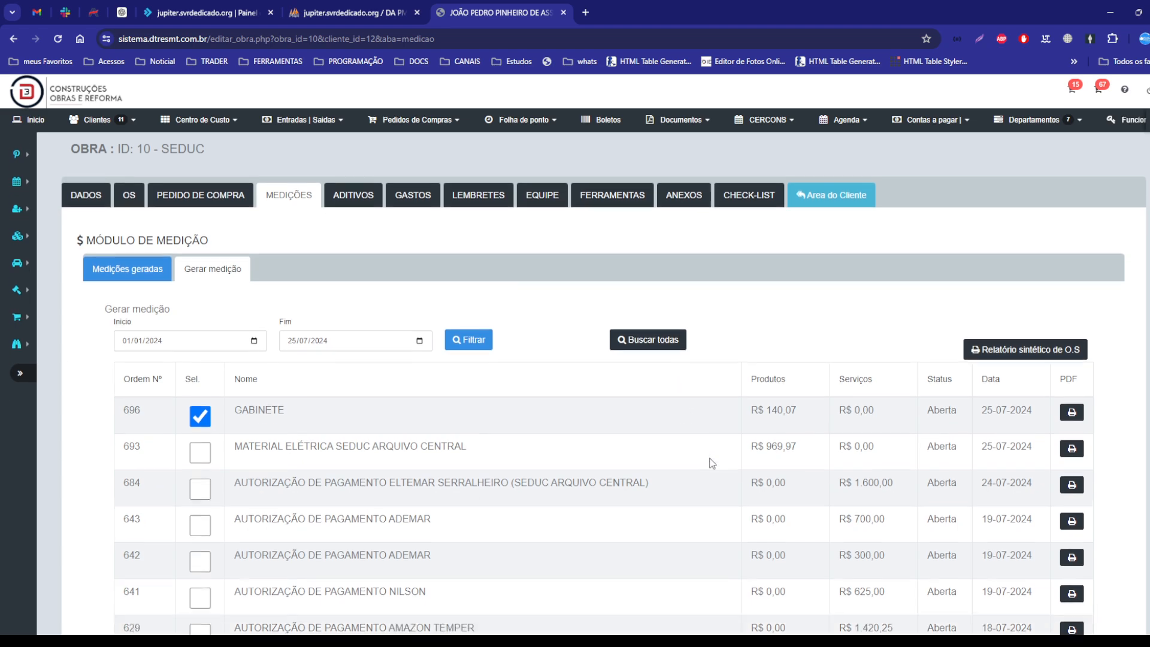
scroll(486, 431, "up", 2)
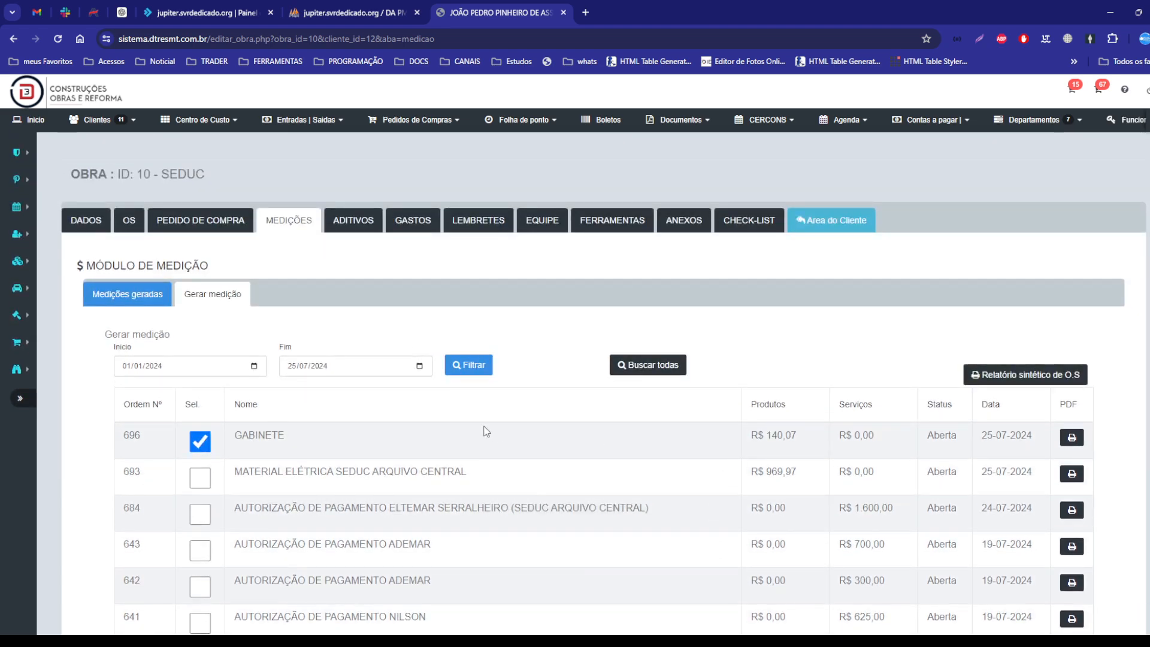
Step: List the generated measurements with ID 0 from 01/01/2024 to 25/07/2024, and search for all of them
left_click(118, 304)
scroll(169, 278, "down", 2)
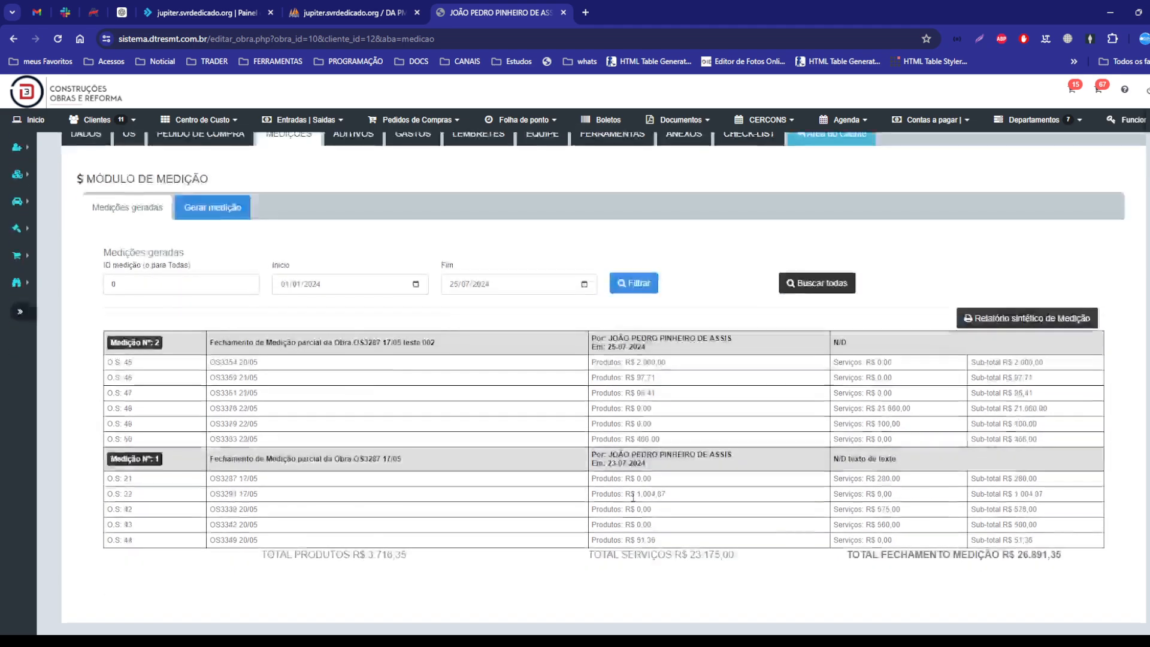
double_click(169, 281)
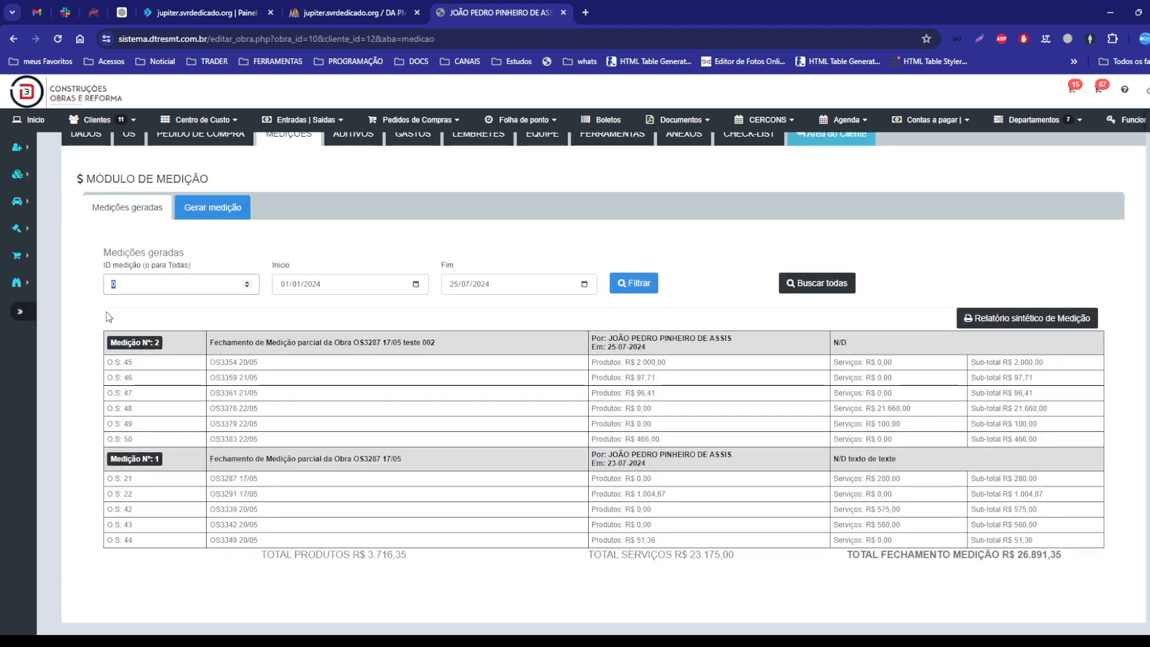
left_click(652, 283)
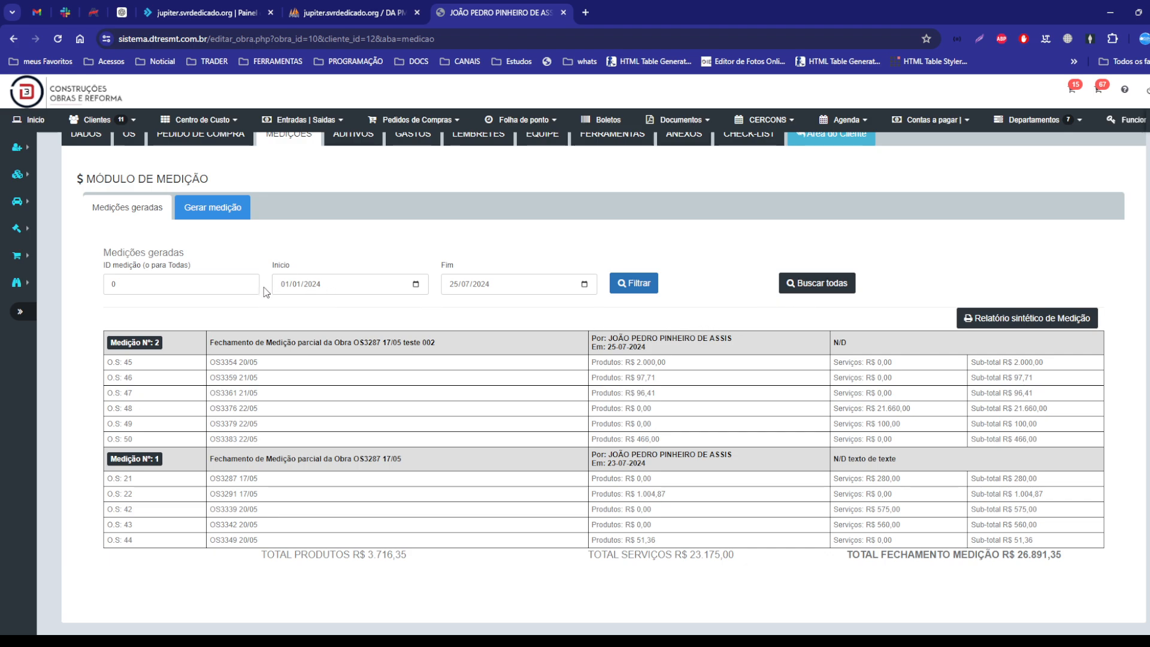
left_click(816, 287)
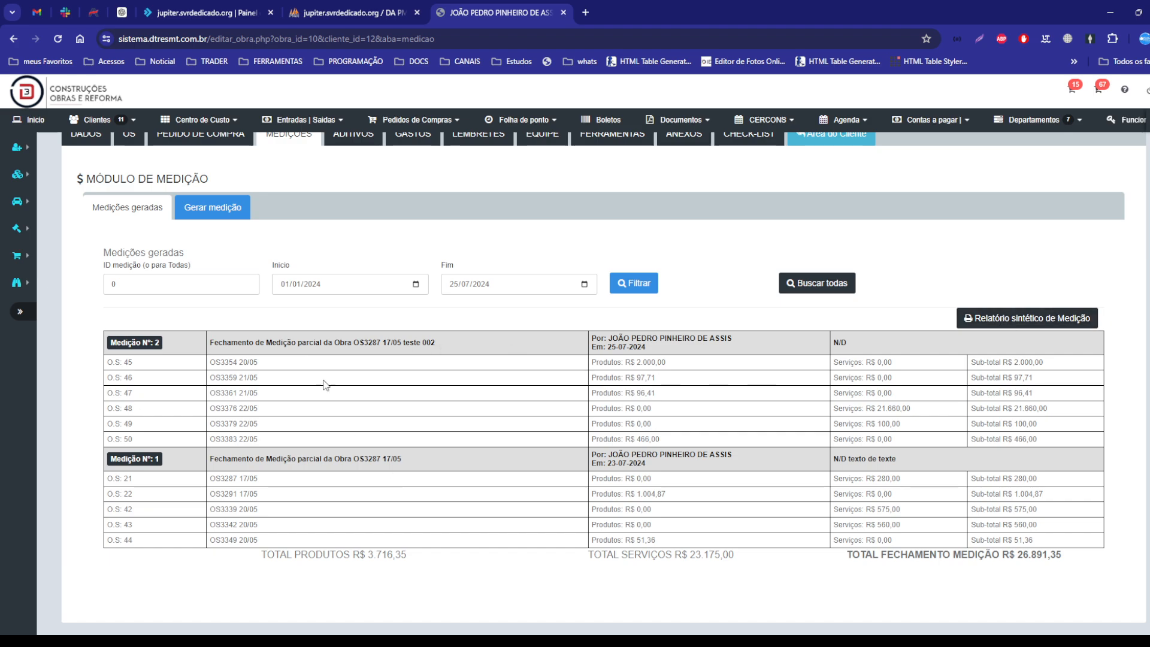
Step: Review the closing names and included service orders of measurements 2 and 1
left_click_drag(242, 340, 379, 343)
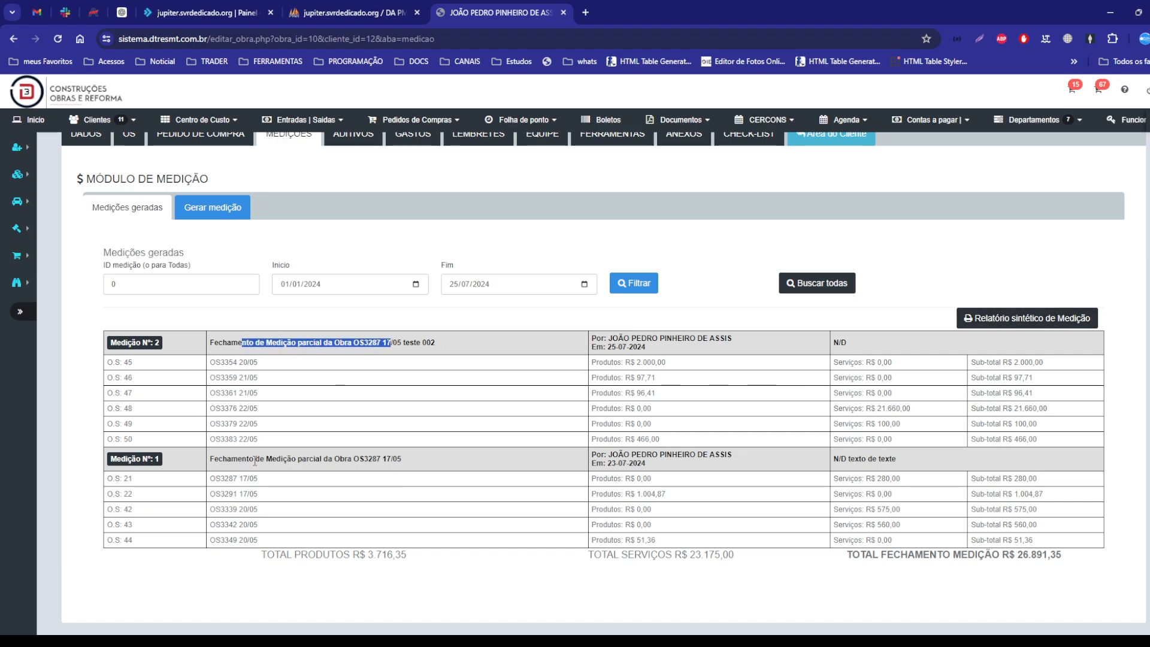
left_click_drag(218, 460, 401, 460)
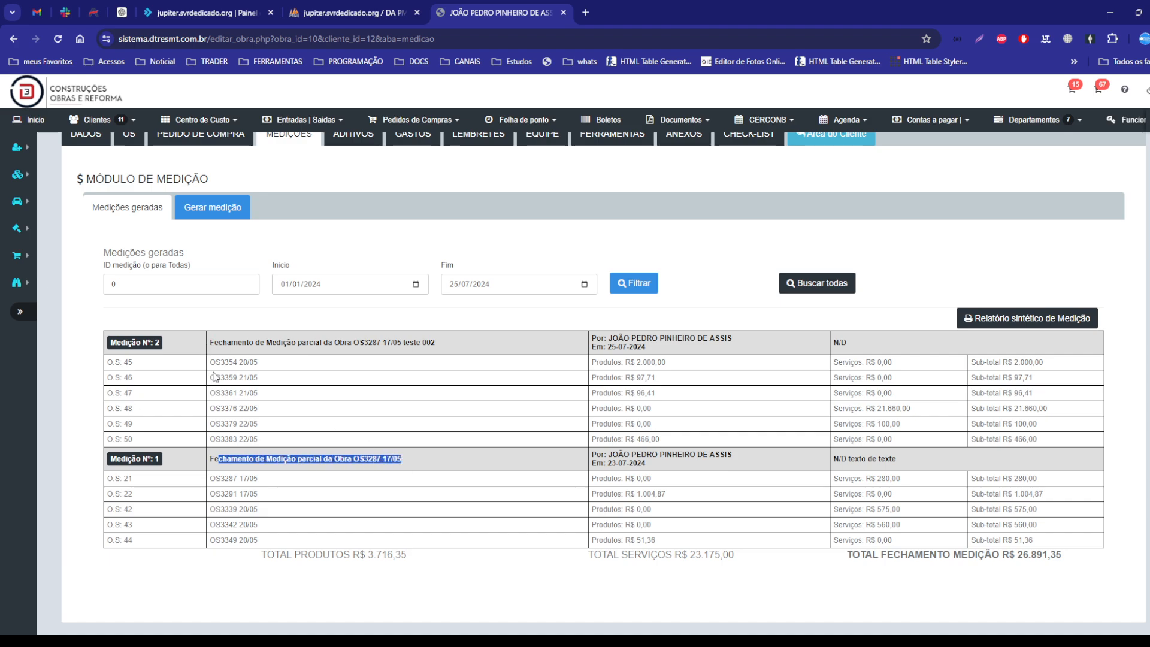
left_click_drag(213, 376, 264, 444)
left_click_drag(258, 494, 295, 537)
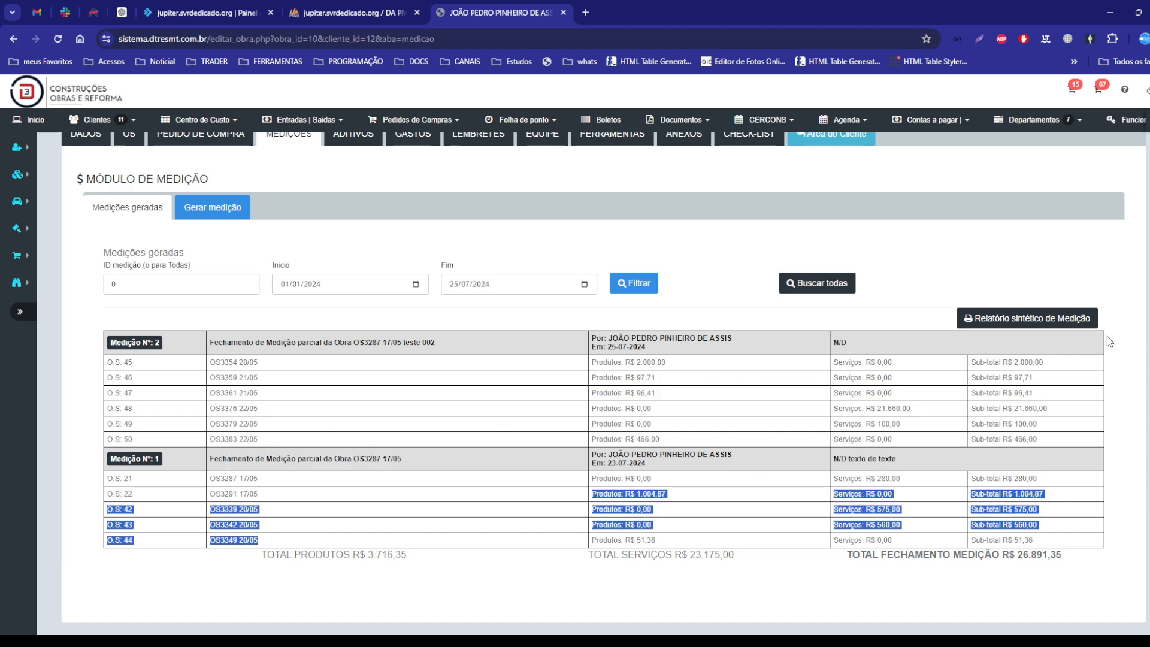
Step: Filter the generated measurements by measurement ID 2
left_click_drag(133, 285, 84, 287)
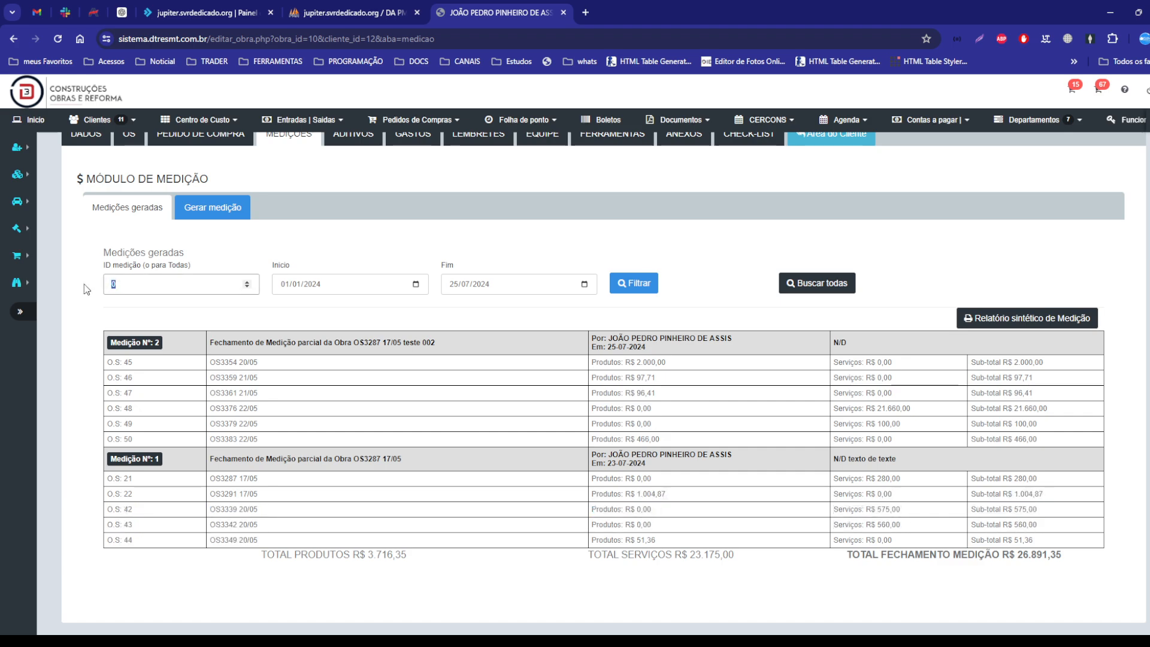
type("2")
left_click(626, 285)
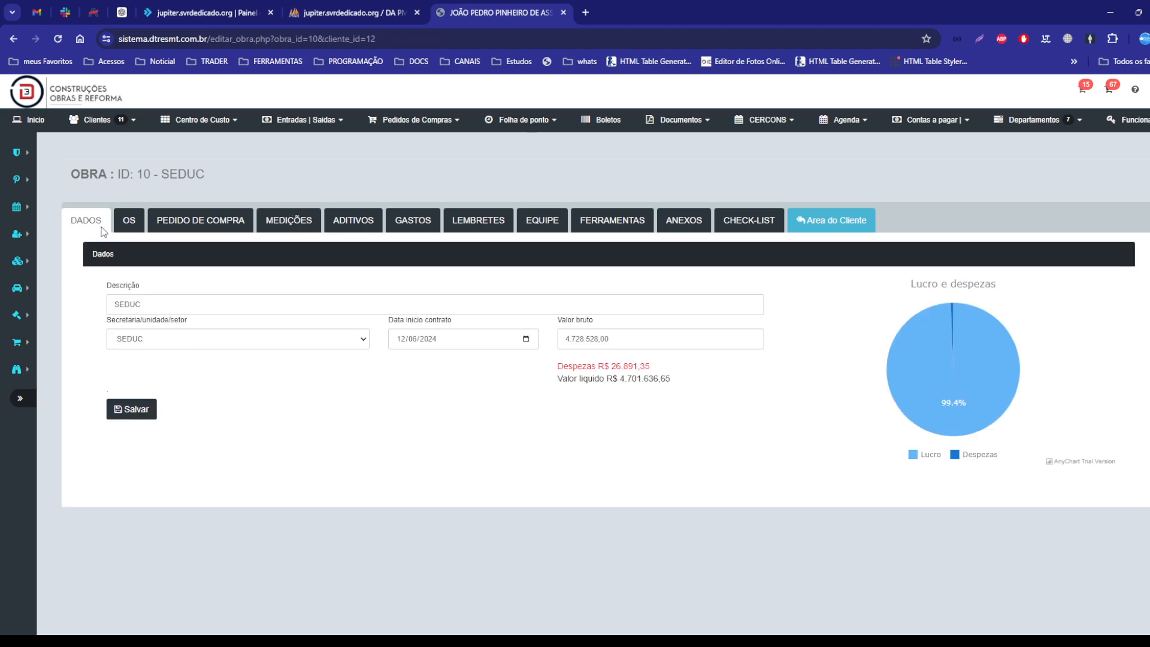
Step: Check the work's service order list and return to the work's general data
left_click(129, 224)
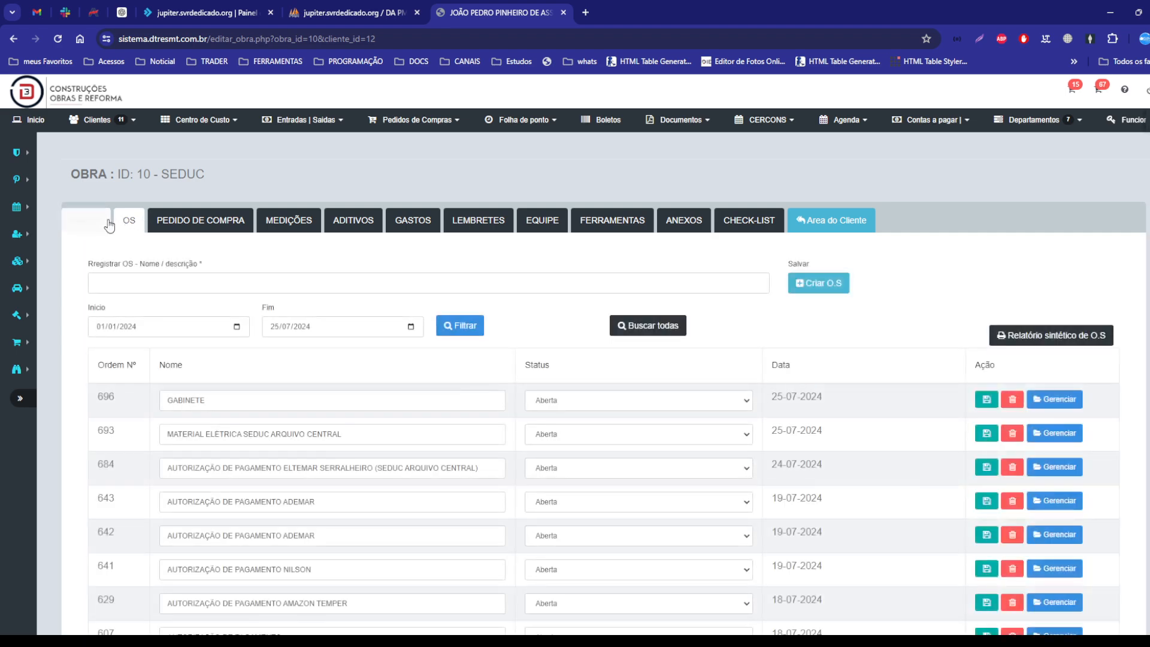
left_click(108, 224)
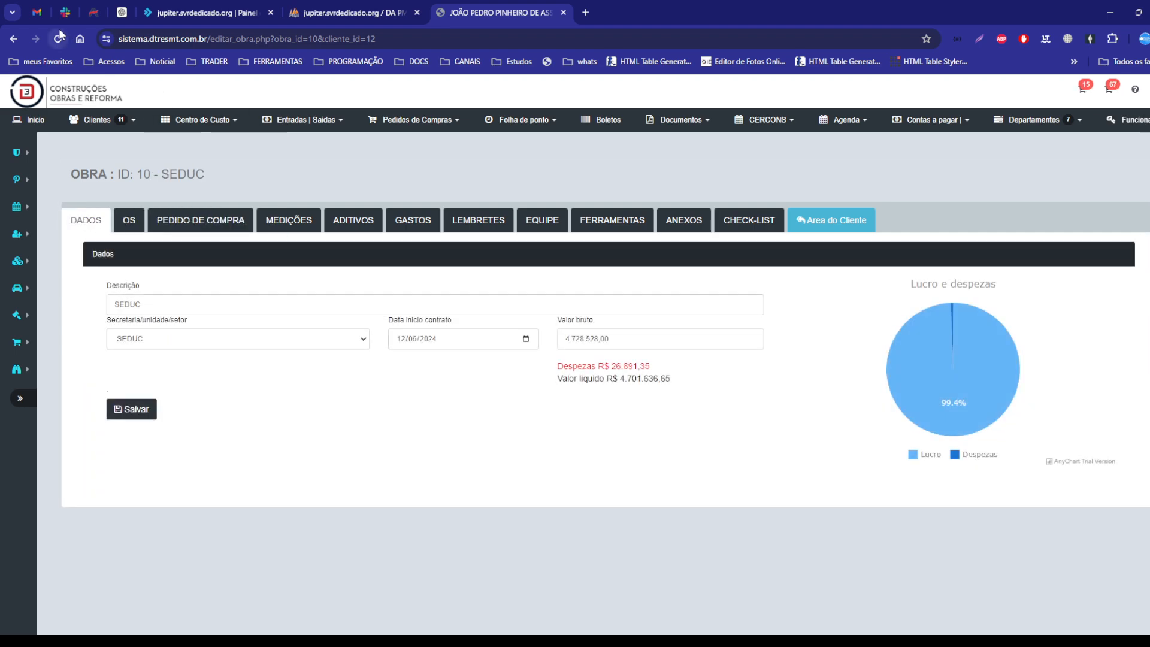
left_click(59, 28)
Step: Examine the work's gross value, expenses and net value, and the slices of the profit and expenses chart
left_click_drag(556, 368, 652, 362)
left_click(727, 505)
left_click_drag(558, 366, 653, 365)
left_click(660, 454)
left_click(649, 468)
left_click(563, 338)
left_click_drag(564, 338, 621, 337)
left_click(622, 449)
left_click_drag(558, 367, 683, 376)
left_click(683, 423)
left_click_drag(558, 381, 673, 390)
left_click(908, 531)
mouse_move(948, 353)
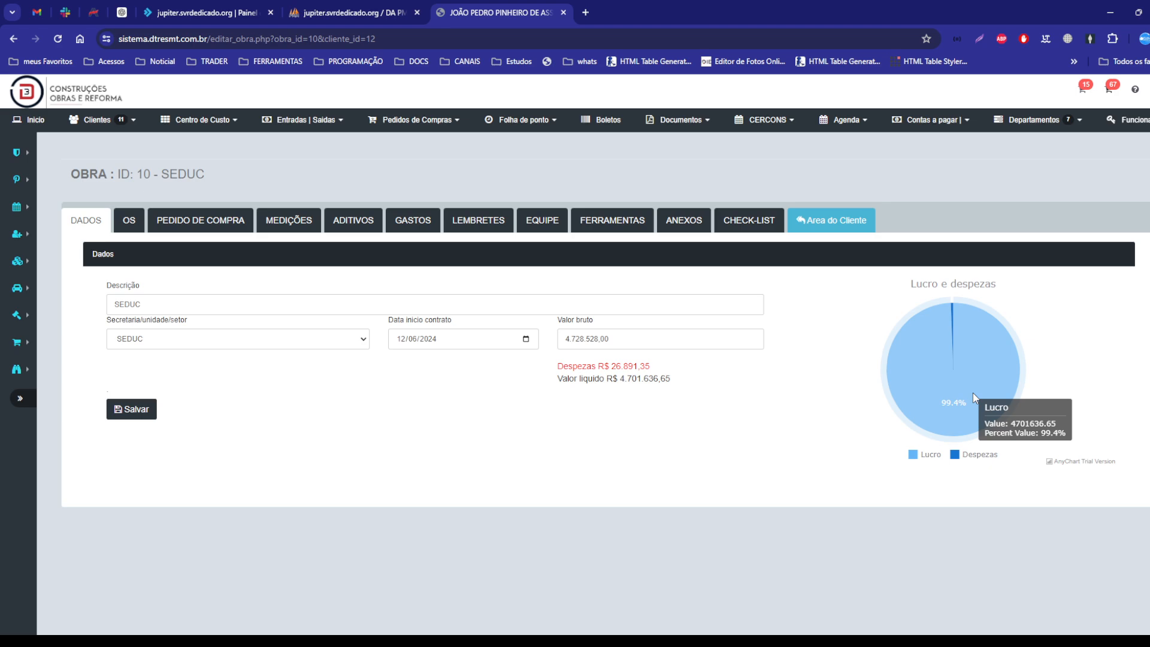
mouse_move(952, 306)
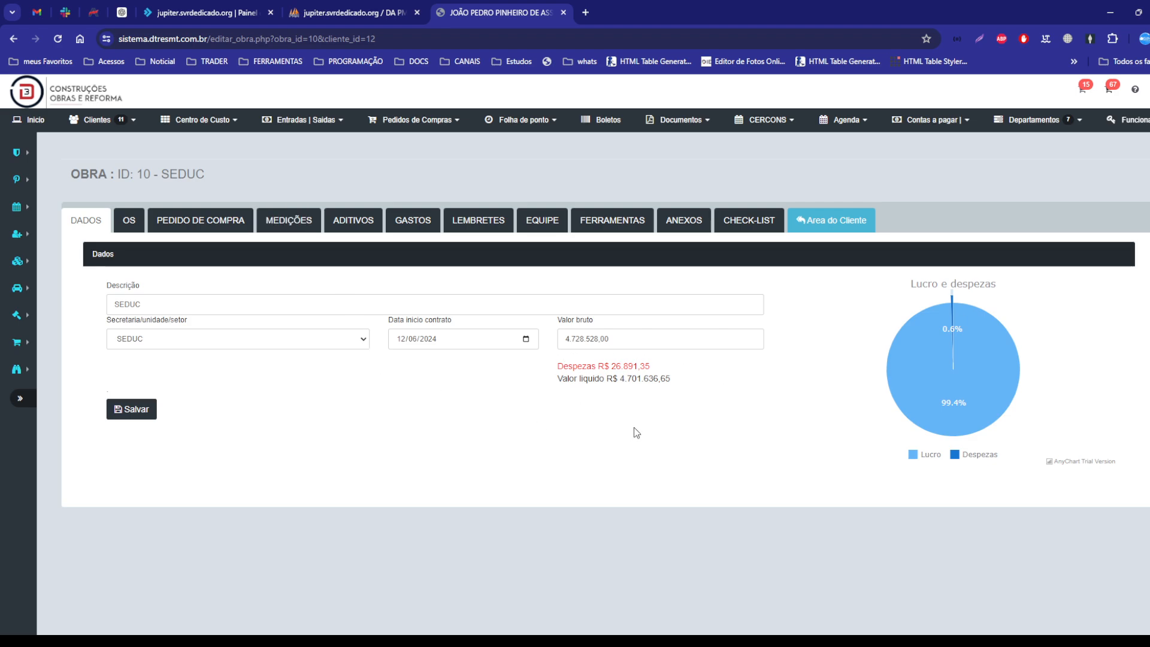
Step: Check the work's expense register, and compare the expenses and net value in the general data with the chart
left_click(414, 223)
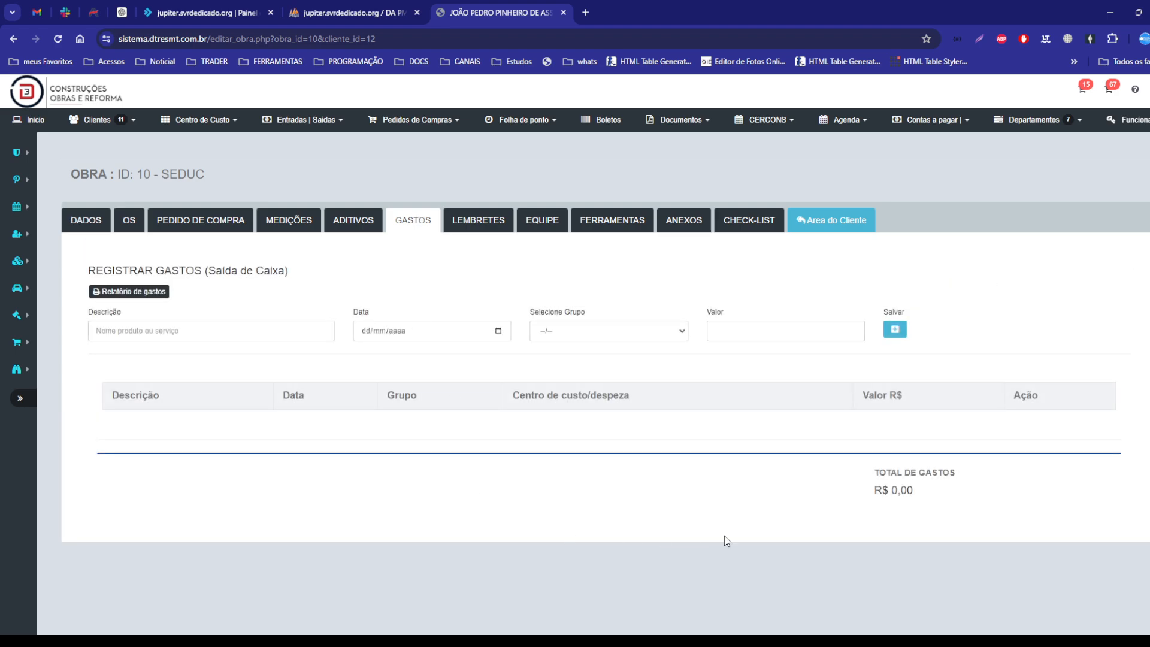
left_click(85, 222)
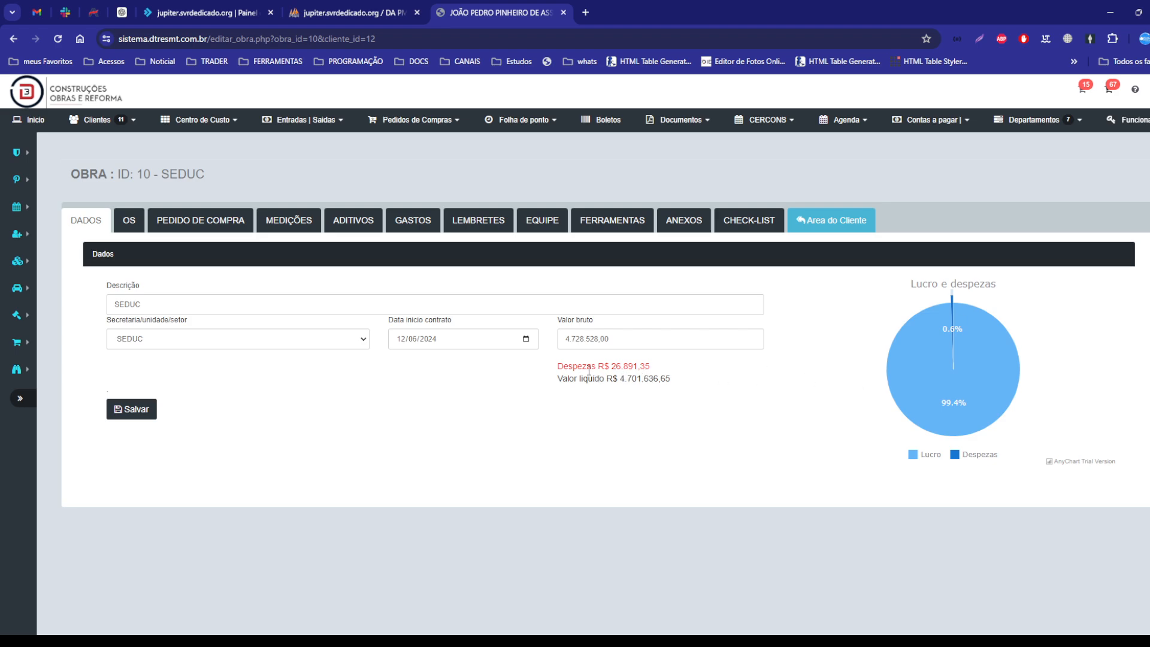
left_click_drag(568, 368, 619, 382)
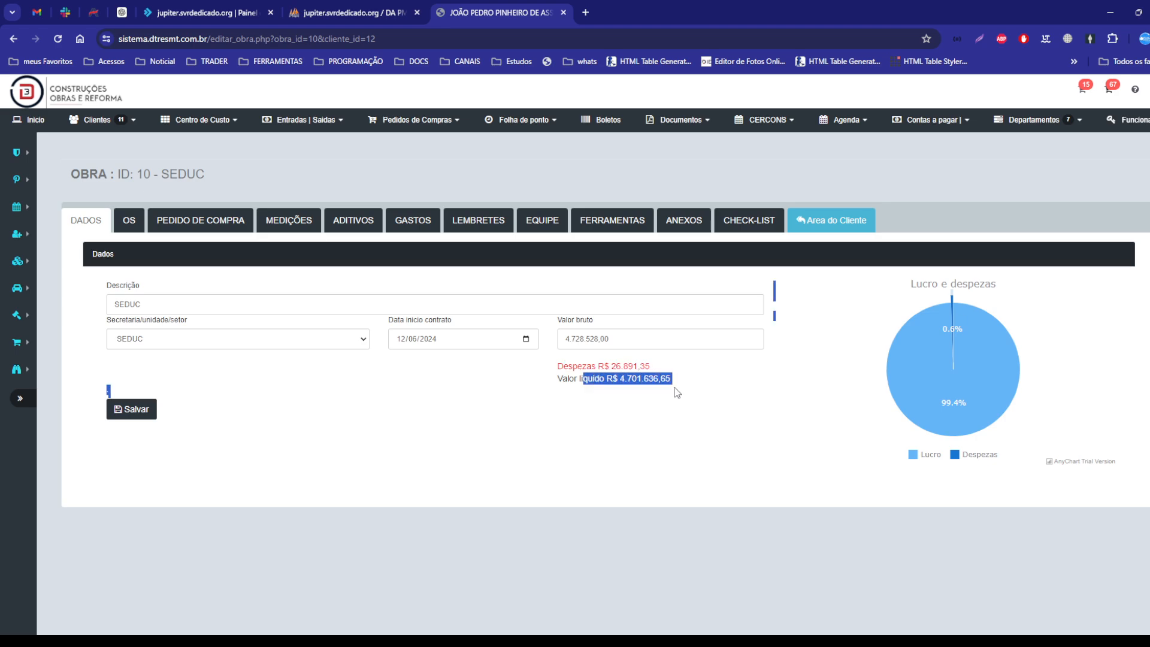
left_click(972, 324)
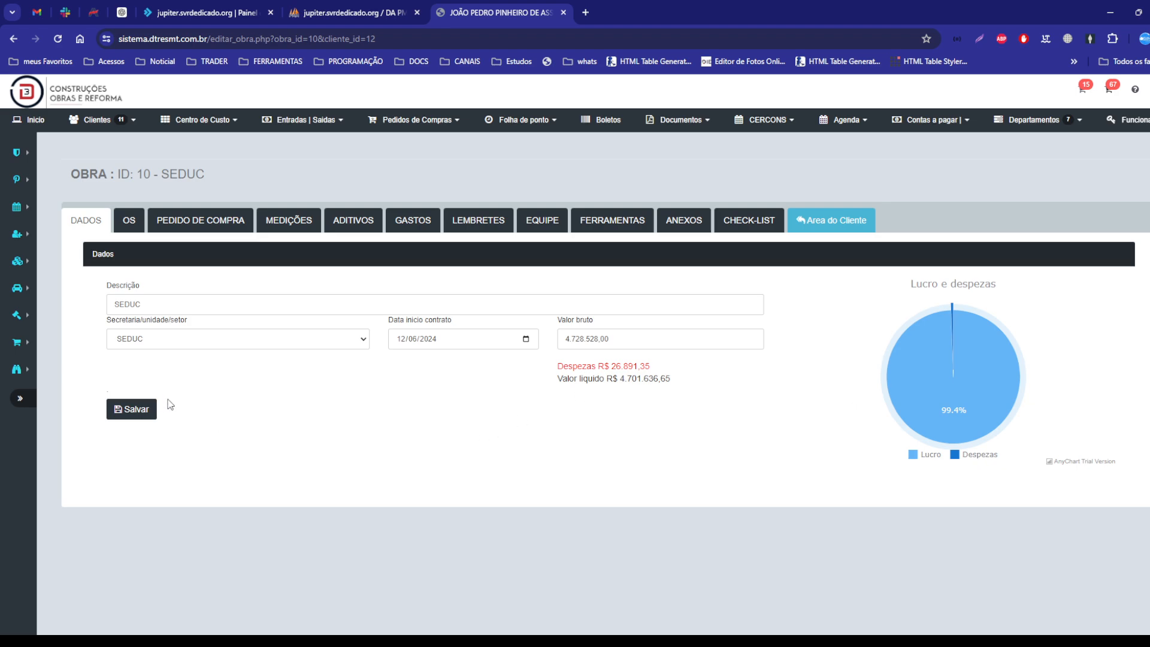
Step: Open the work's generated measurements and review the closings and their totals
left_click(289, 221)
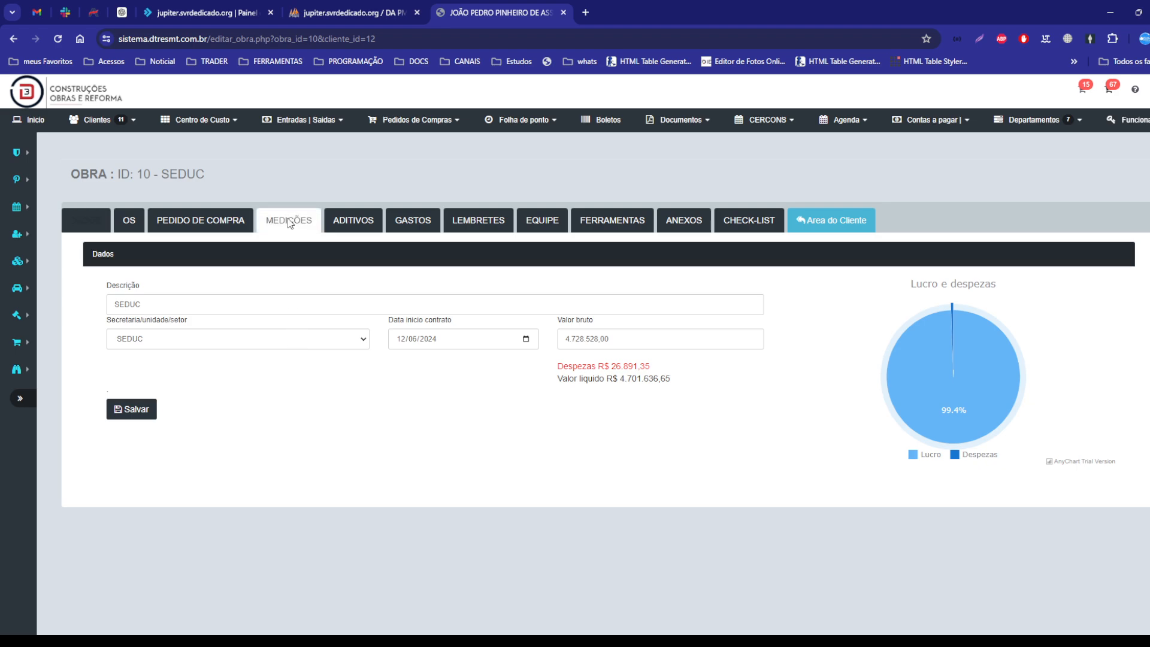
scroll(450, 334, "down", 2)
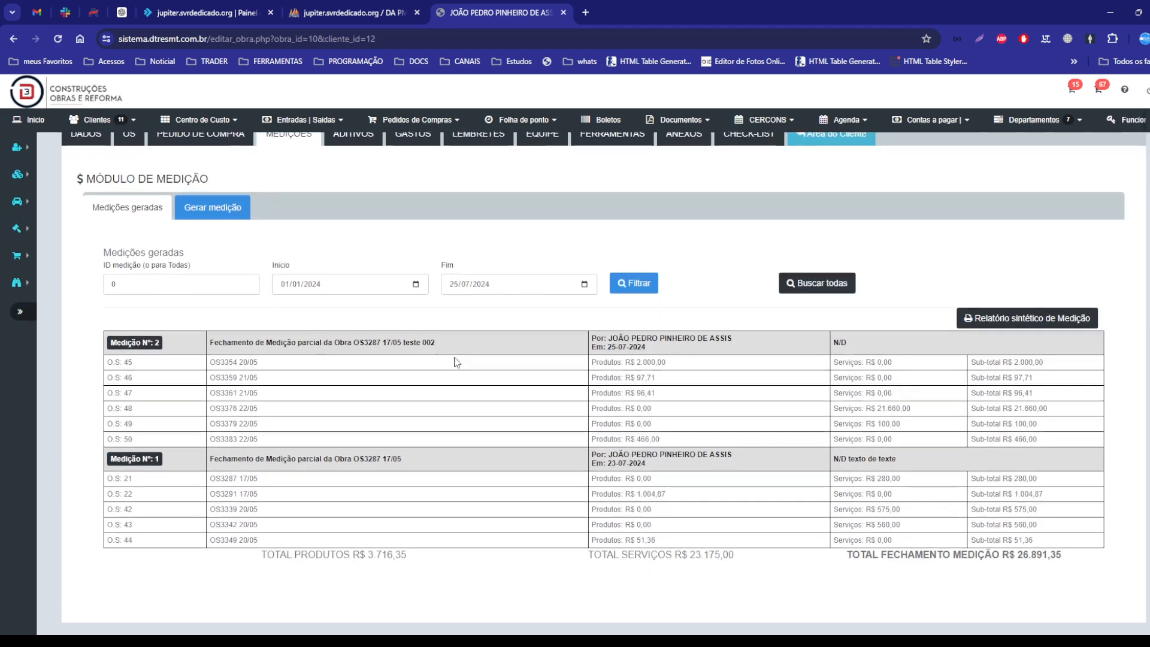